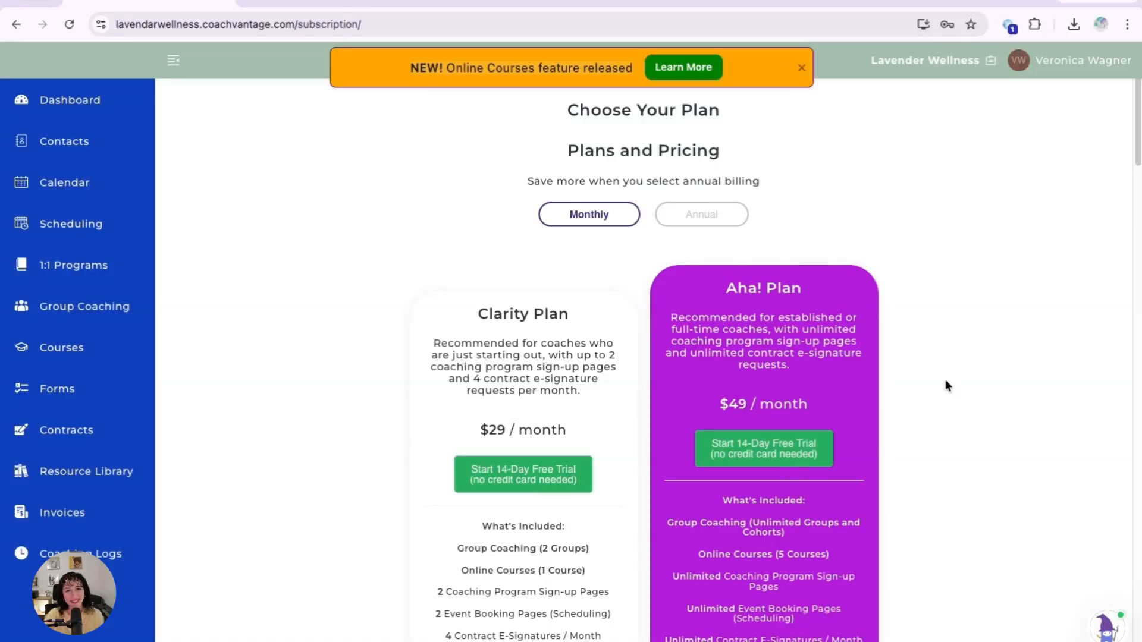
# Start the 14-day free trial of the monthly Aha! Plan
pyautogui.click(815, 456)
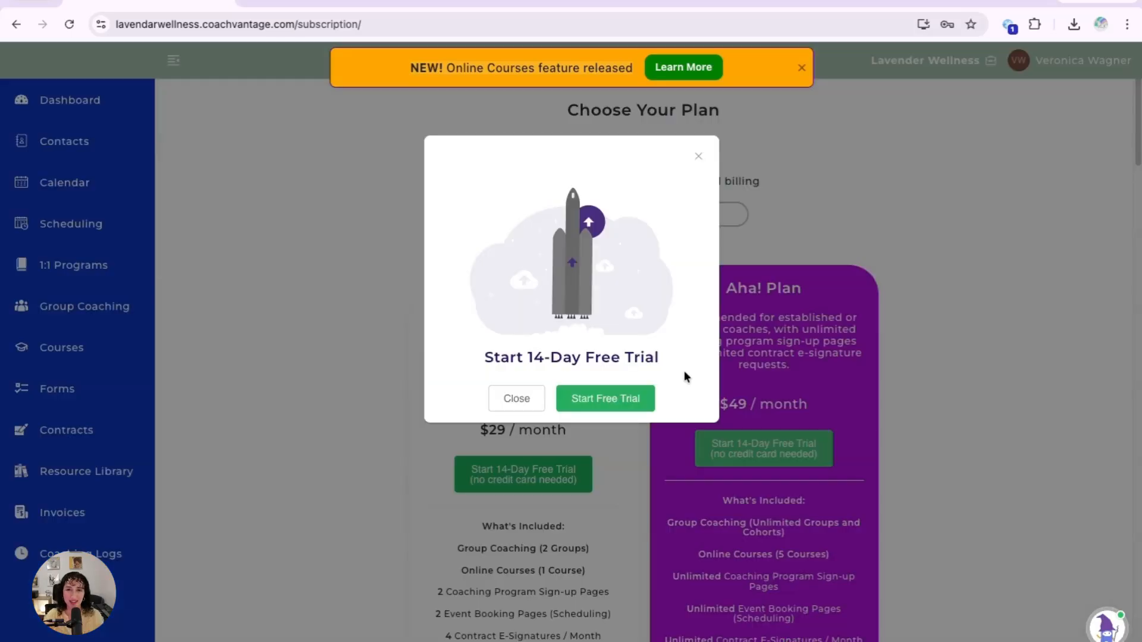
pyautogui.click(627, 404)
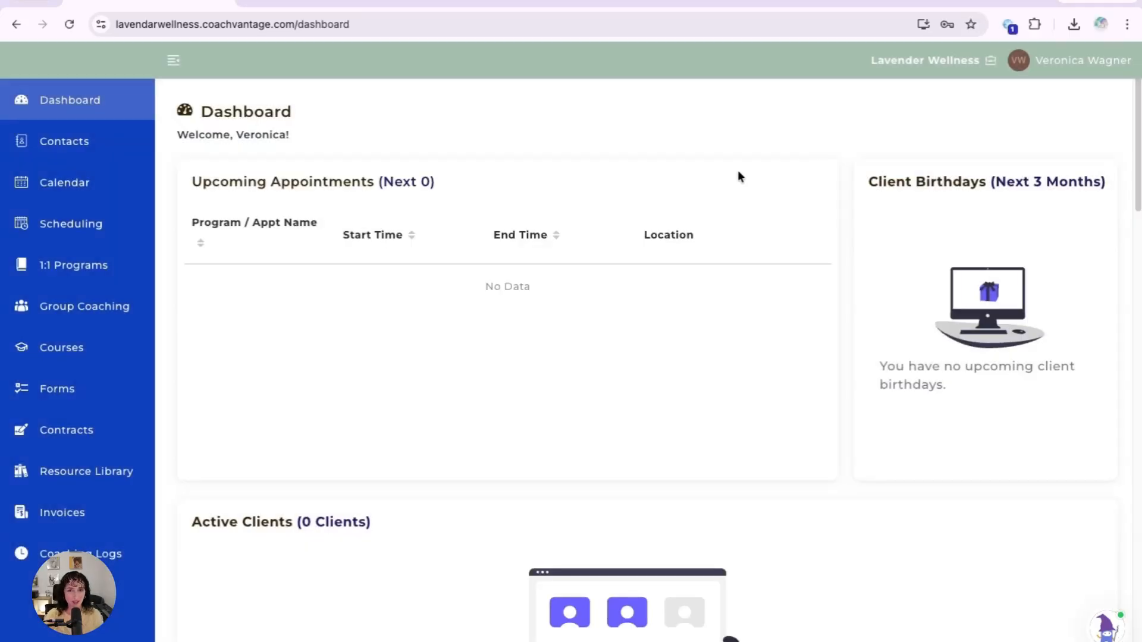
# Open the account's integration settings and choose Google as the calendar provider to connect
pyautogui.click(1067, 63)
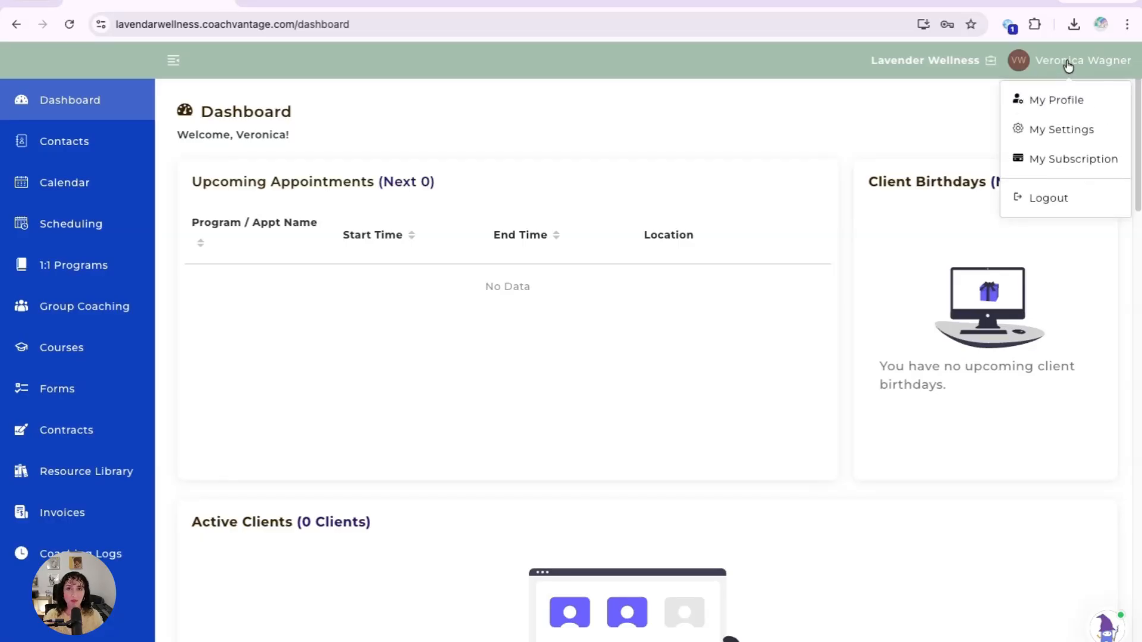
pyautogui.click(1065, 129)
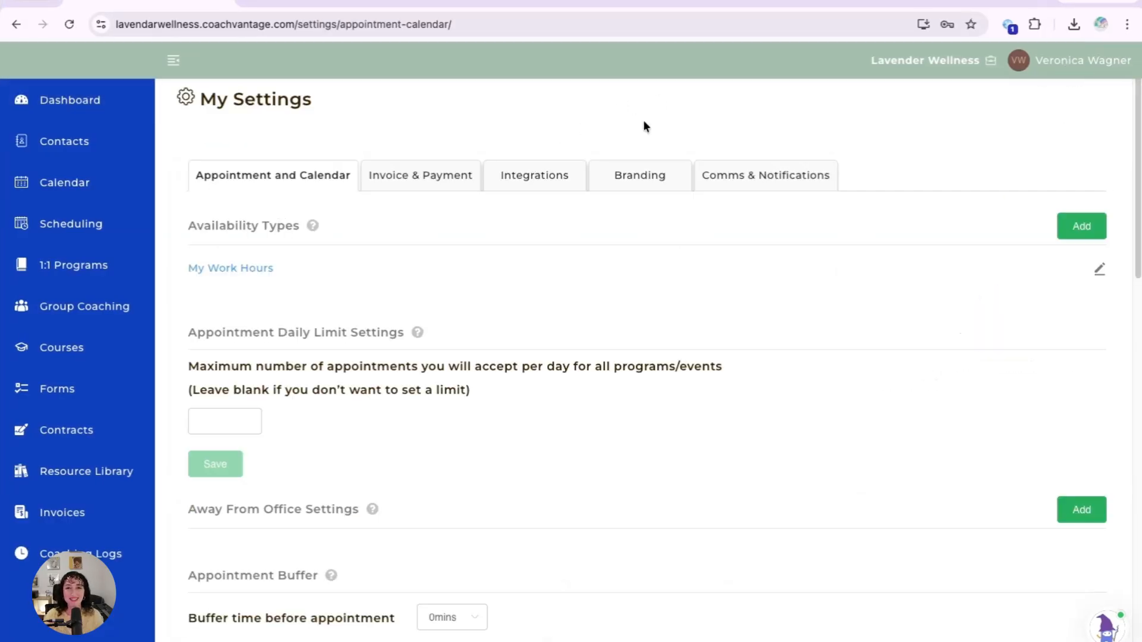
pyautogui.click(550, 181)
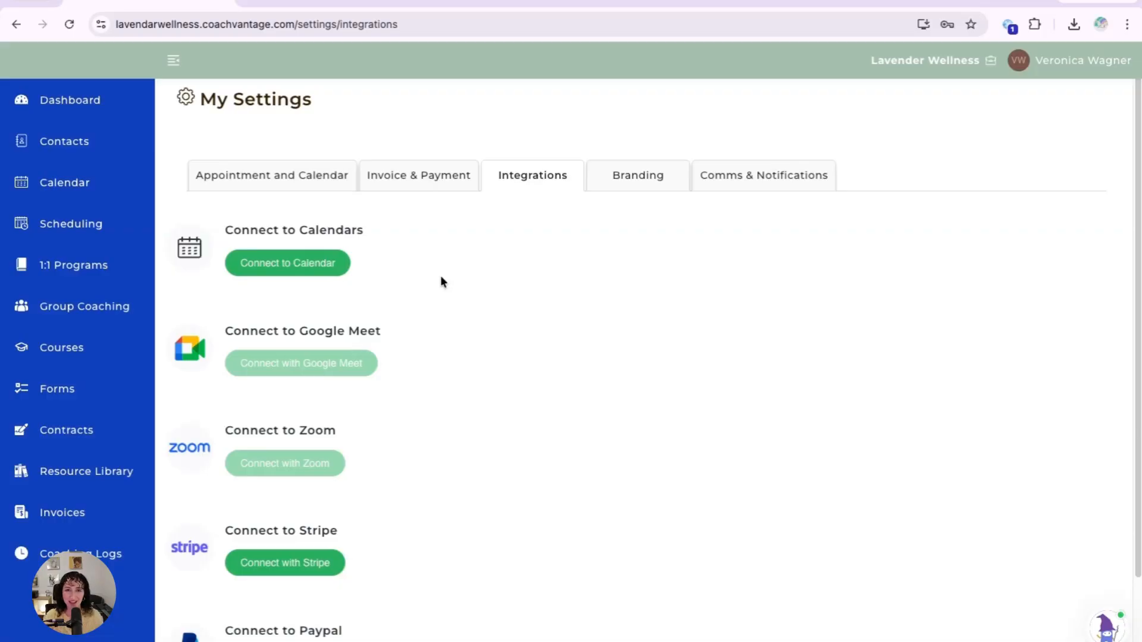
pyautogui.click(337, 265)
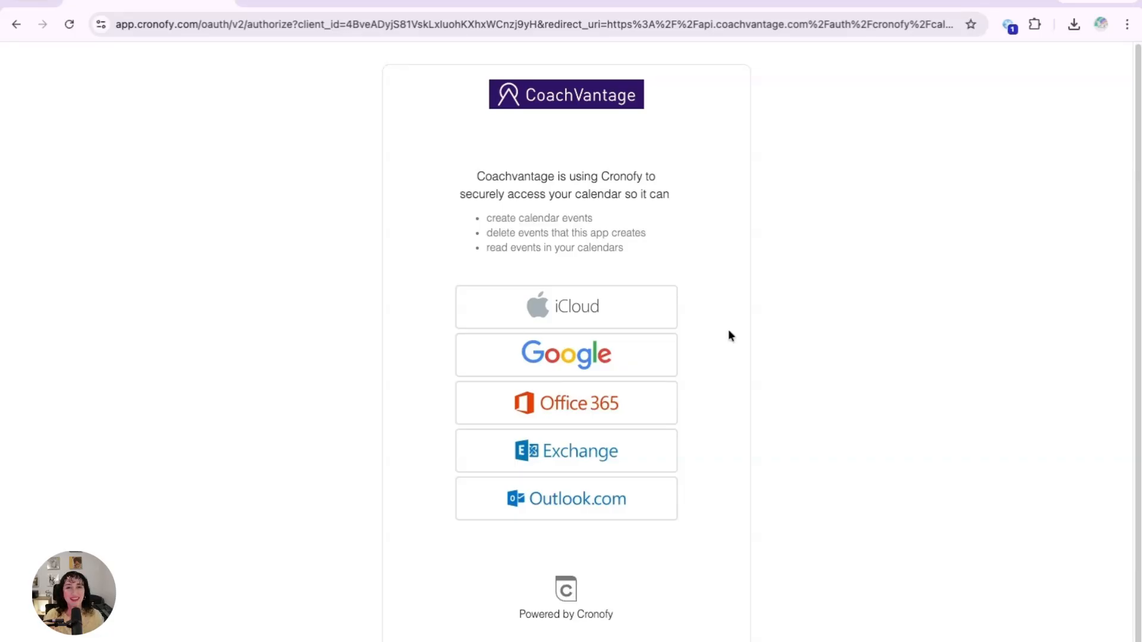
pyautogui.click(591, 361)
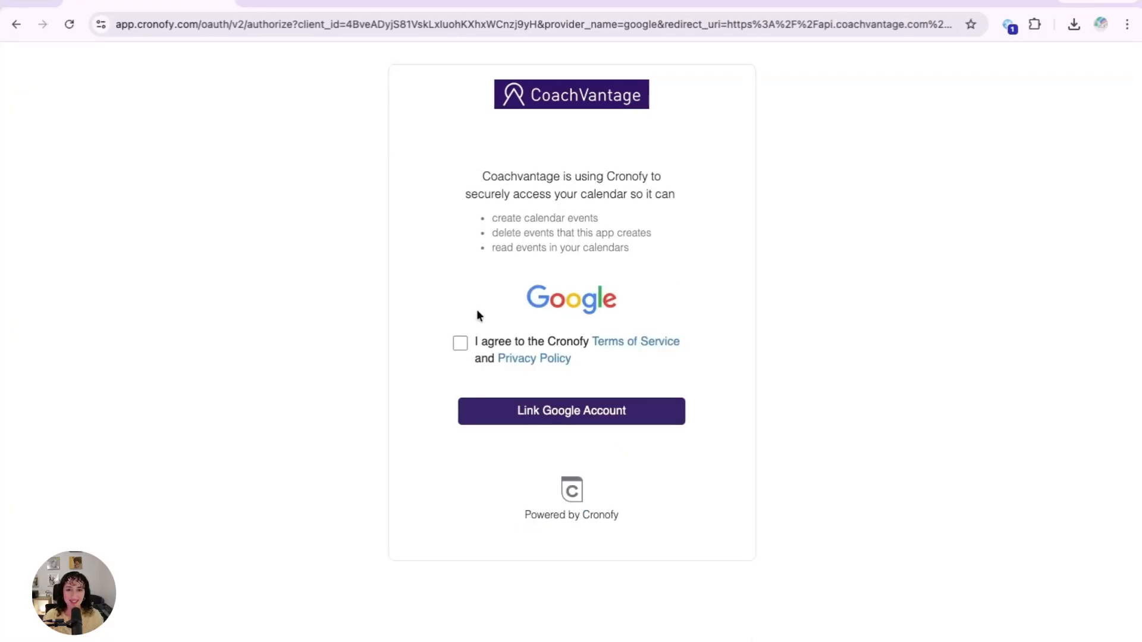
# Agree to the Cronofy terms, link the Google account and grant Cronofy access to its calendars
pyautogui.click(461, 343)
pyautogui.click(592, 418)
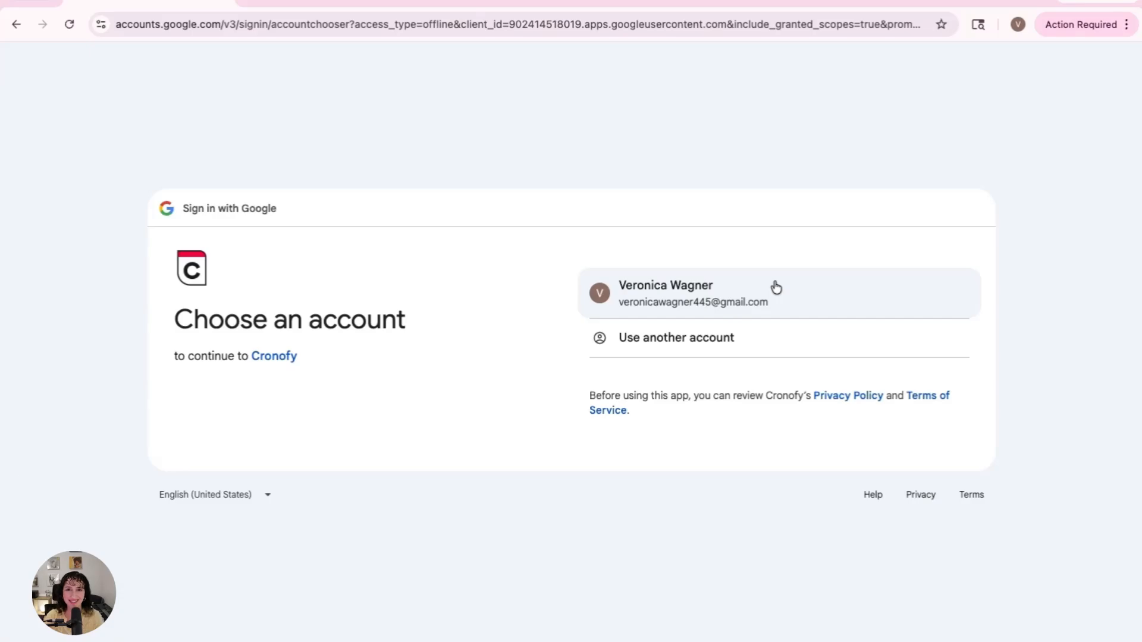
pyautogui.click(776, 288)
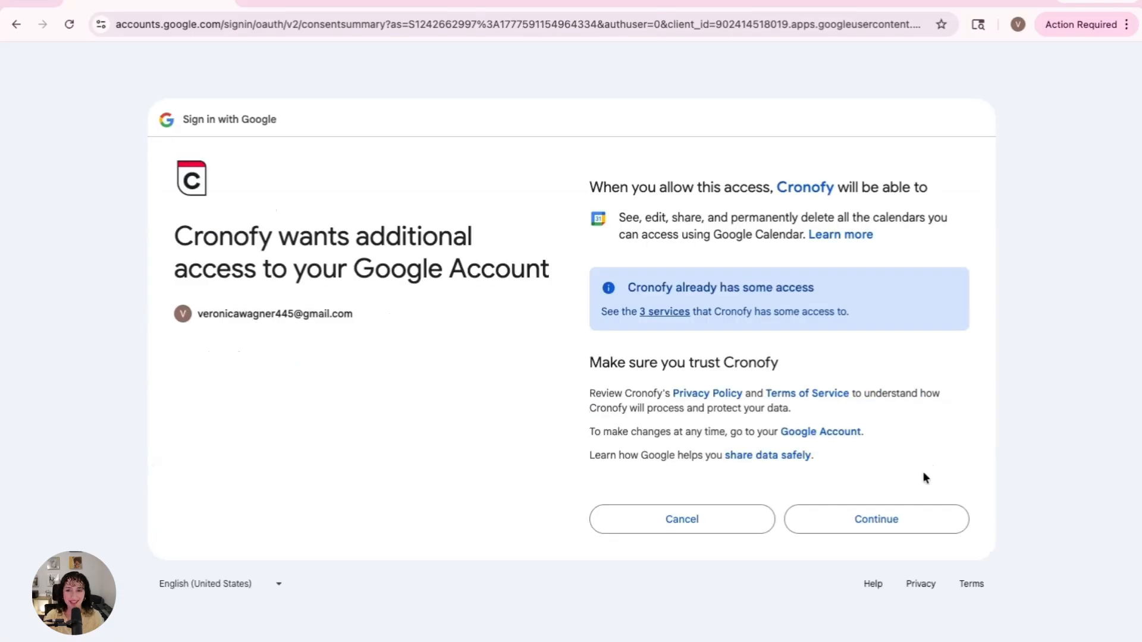
pyautogui.click(916, 521)
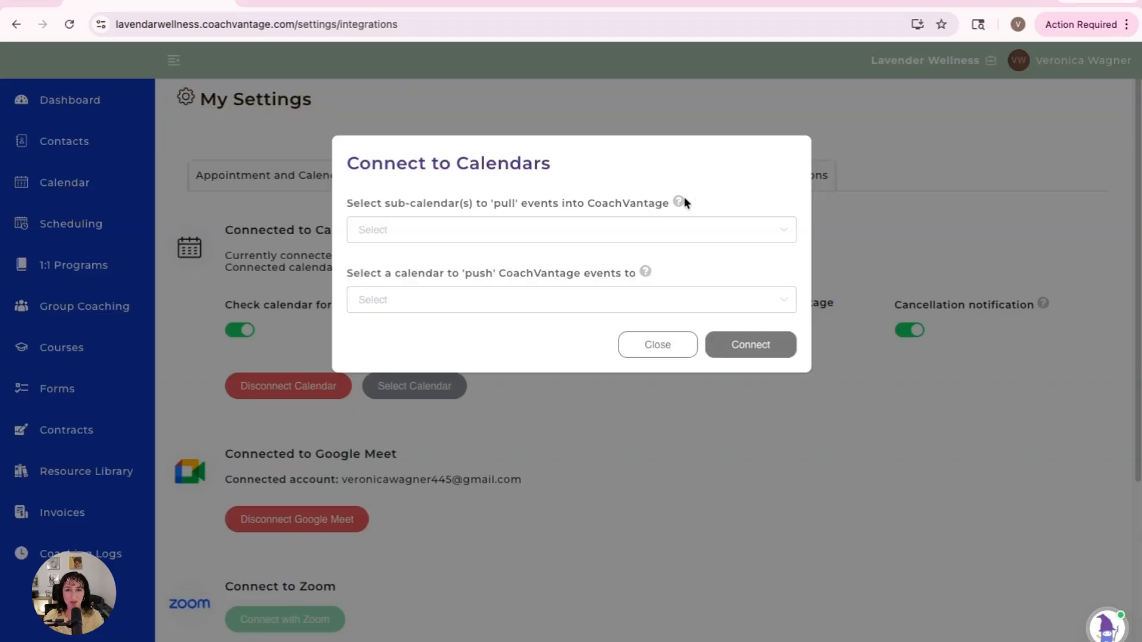
# Connect the Google account's calendar for both pulling events into CoachVantage and pushing CoachVantage events out
pyautogui.moveTo(681, 205)
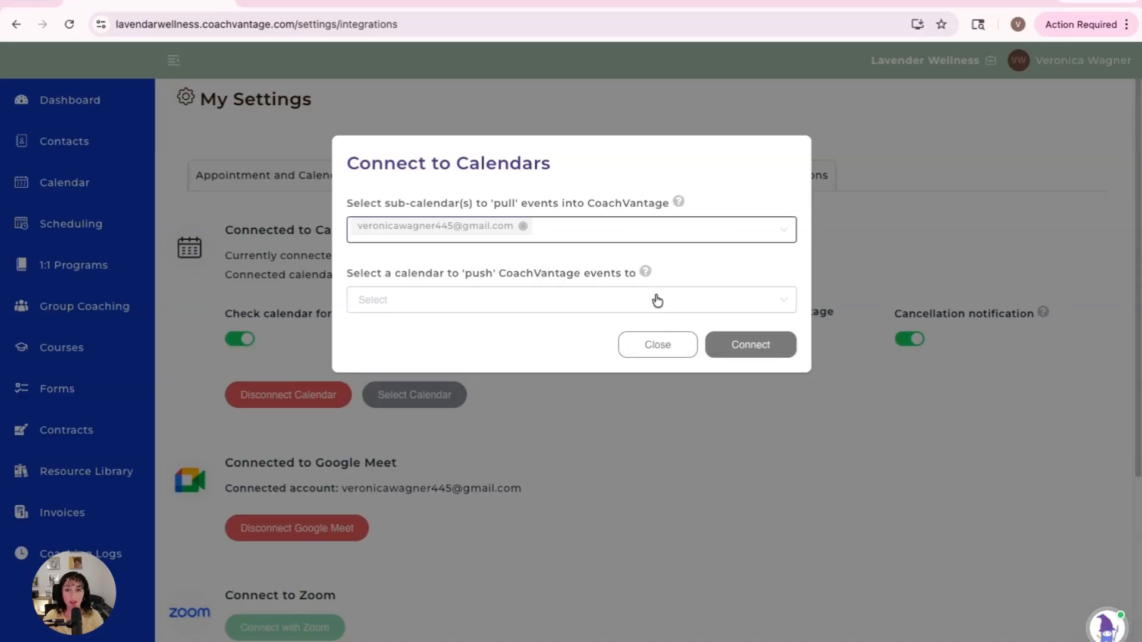
pyautogui.click(657, 301)
pyautogui.click(684, 334)
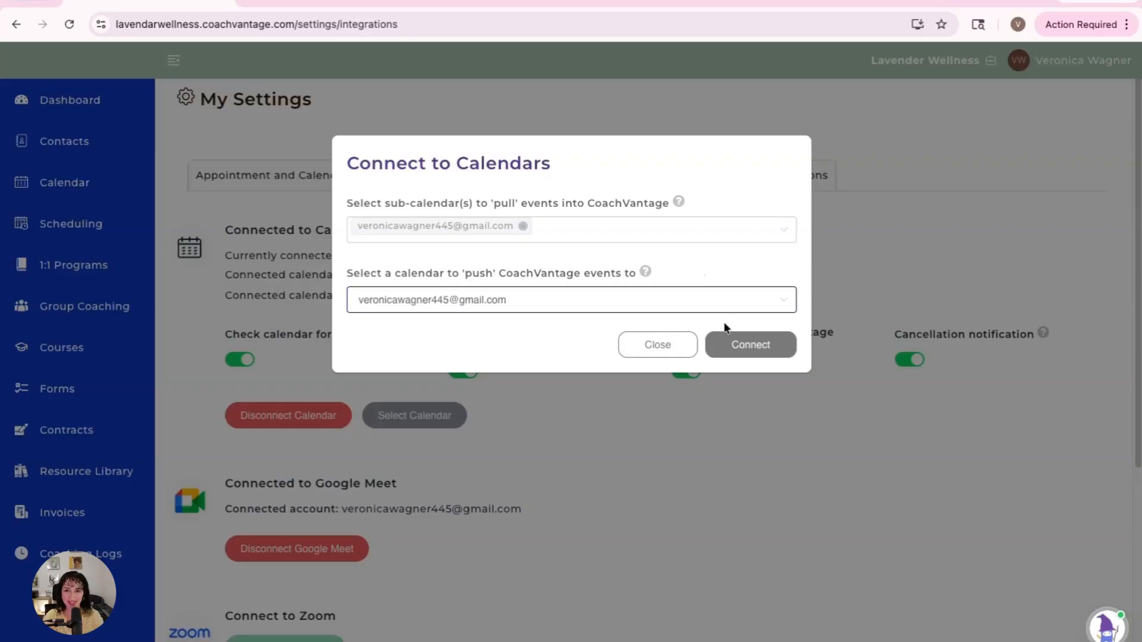
pyautogui.click(731, 350)
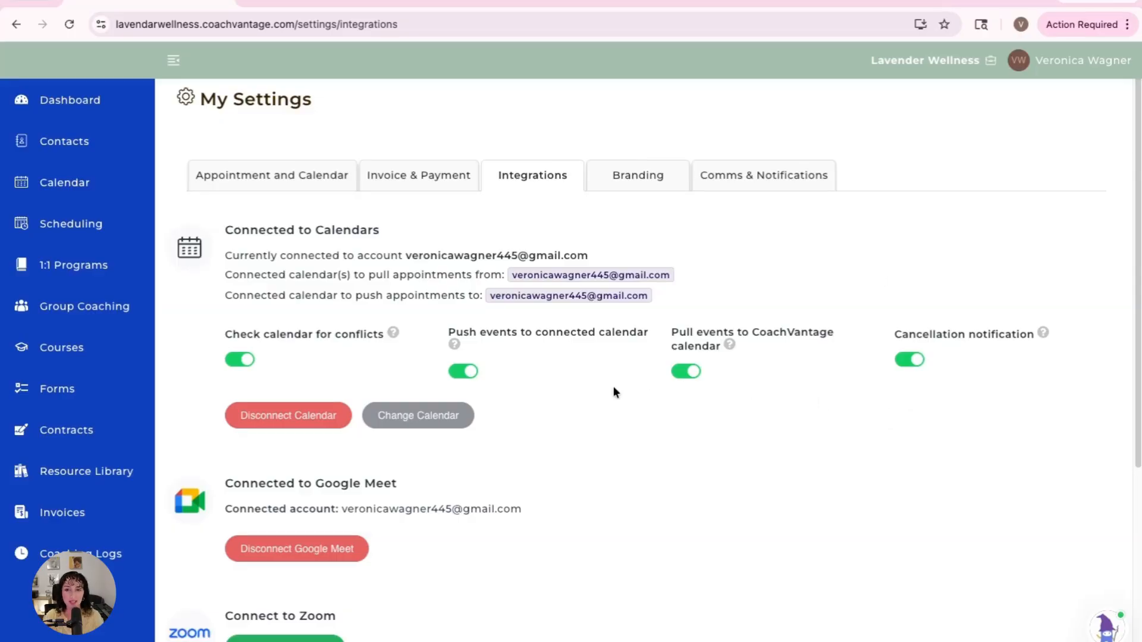
# Start the Zoom connection and authorize Cronofy's access to the conferencing service
pyautogui.scroll(-1, 631, 425)
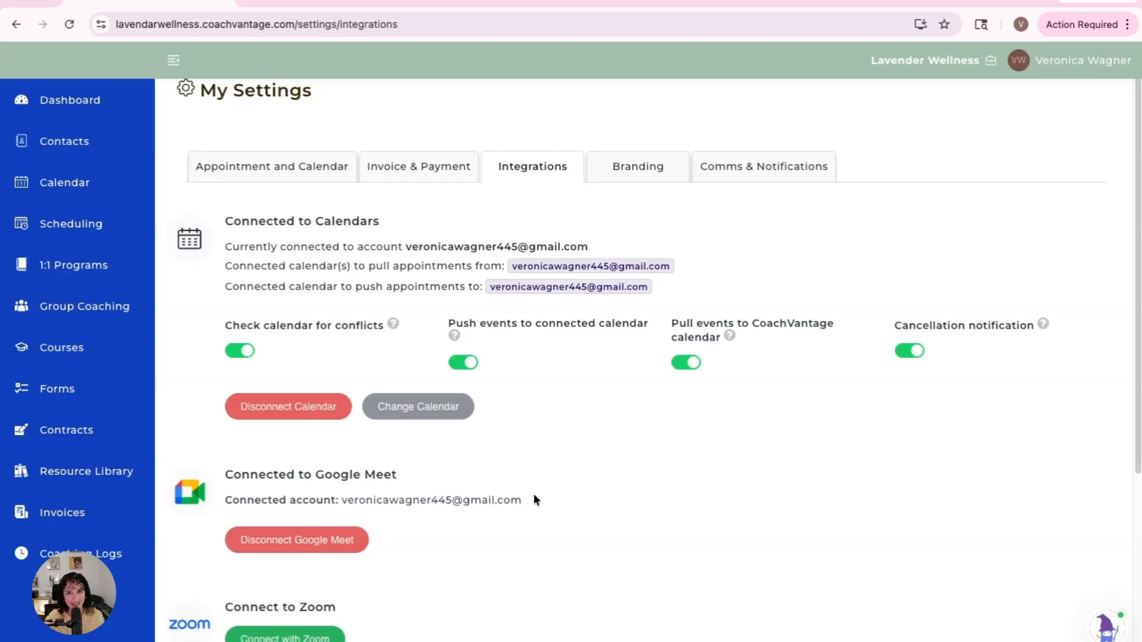
pyautogui.scroll(-1, 544, 504)
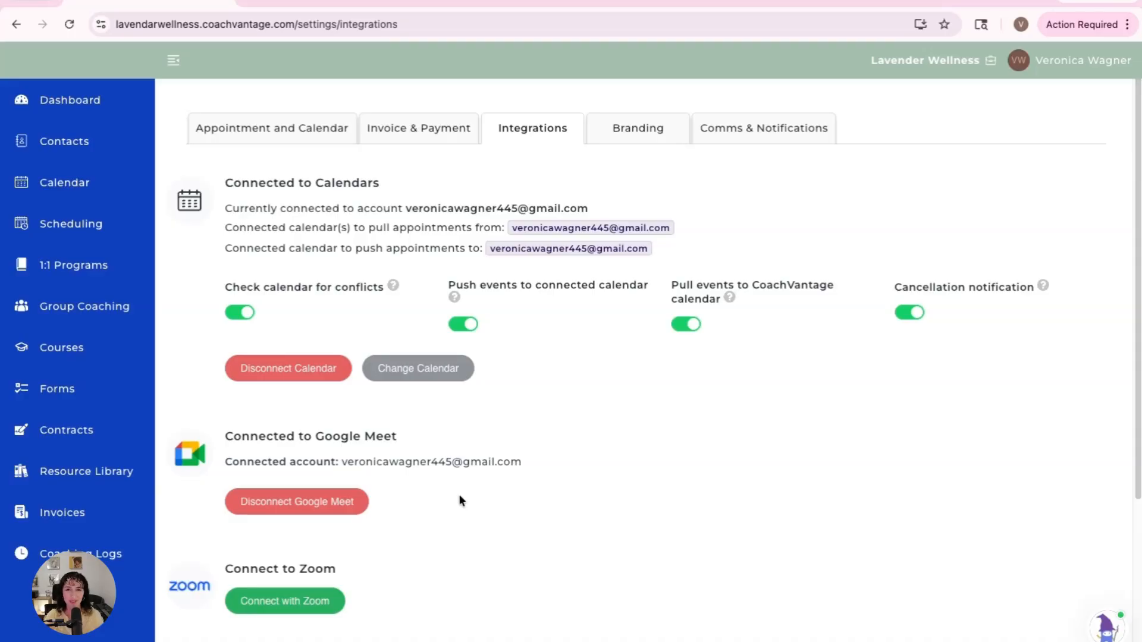
pyautogui.scroll(-3, 589, 465)
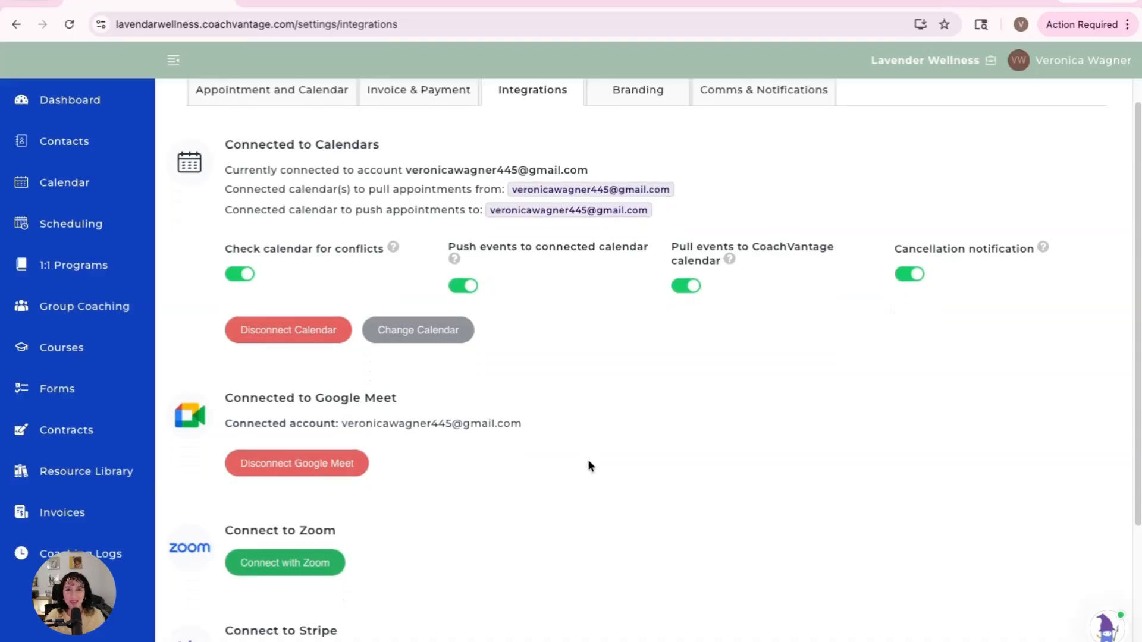
pyautogui.scroll(-1, 589, 465)
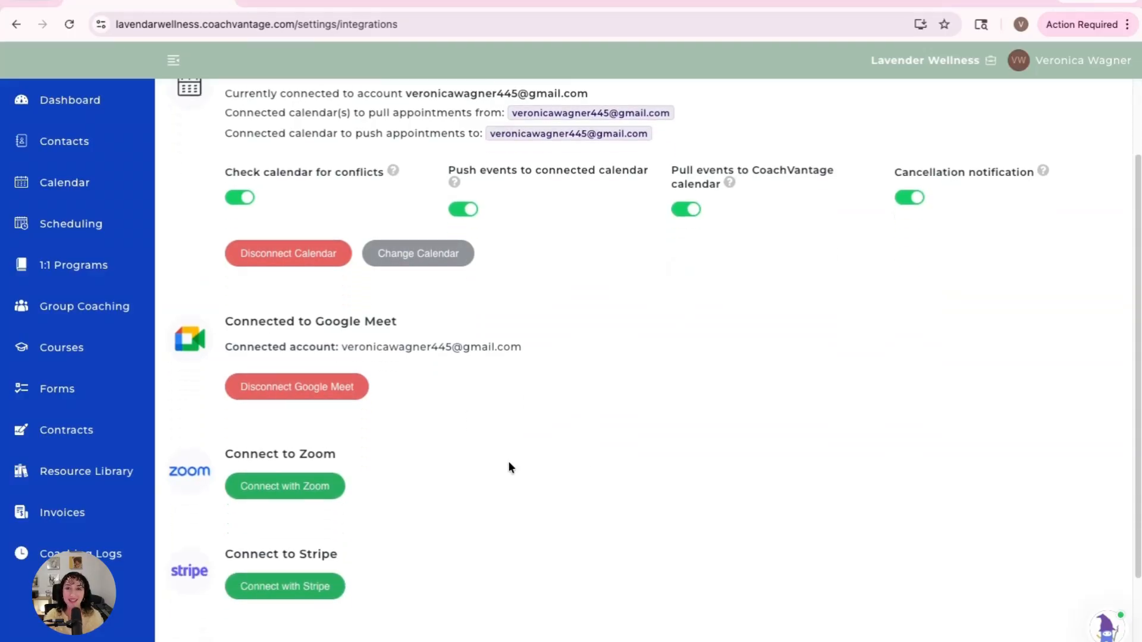
pyautogui.click(321, 492)
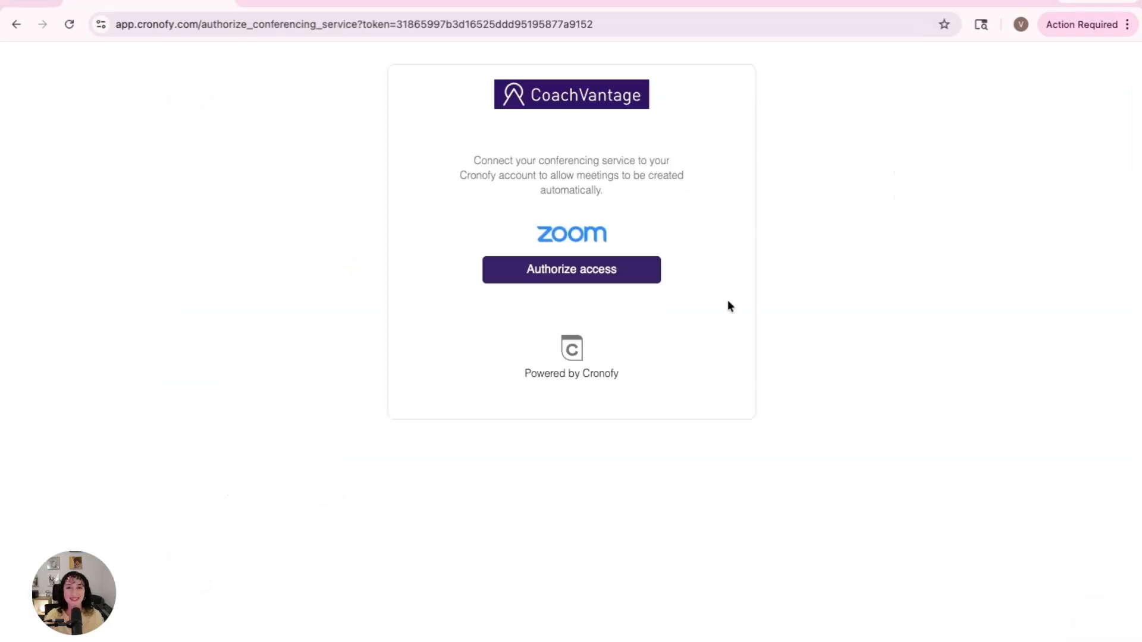
pyautogui.click(584, 272)
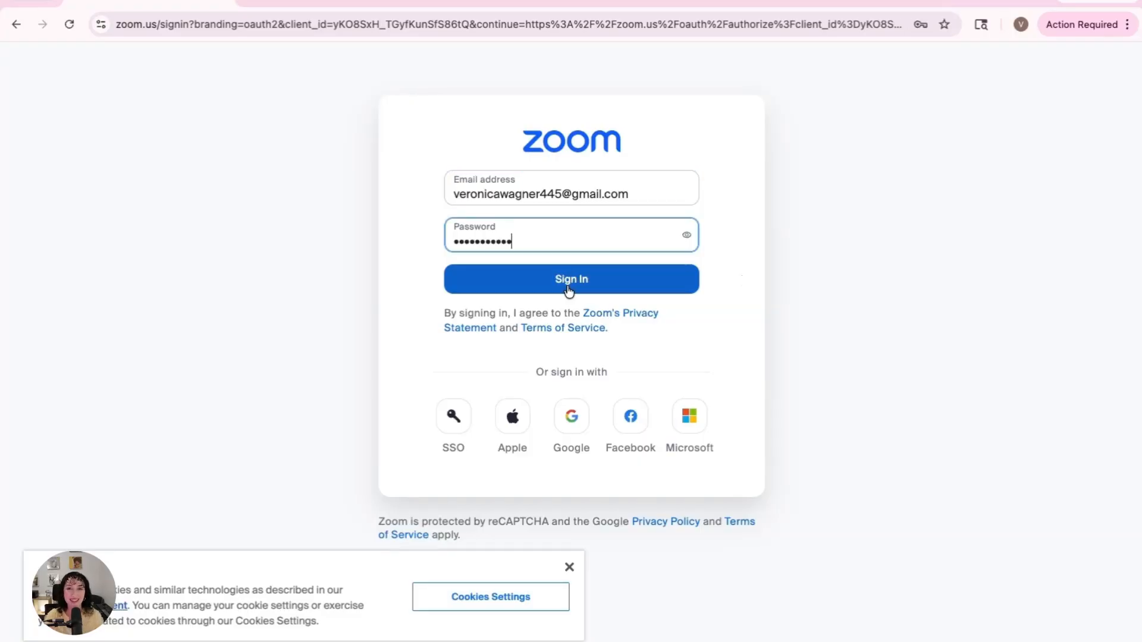
# Sign in to Zoom with the account email and password, and allow Cronofy to use the shared access permissions
pyautogui.click(569, 290)
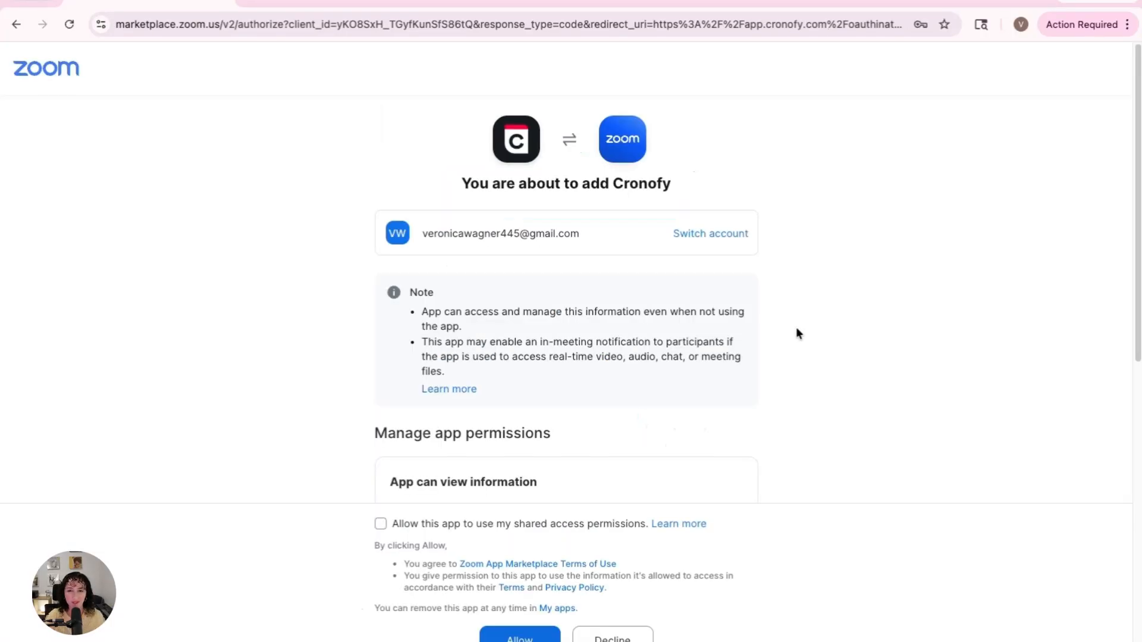
pyautogui.click(380, 523)
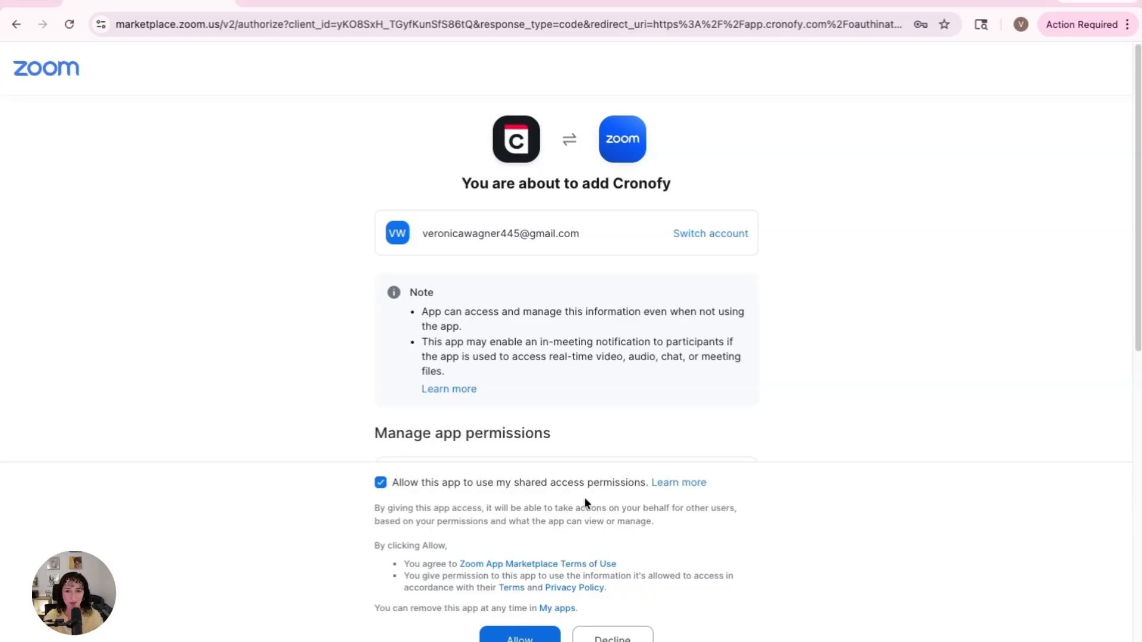
pyautogui.click(541, 638)
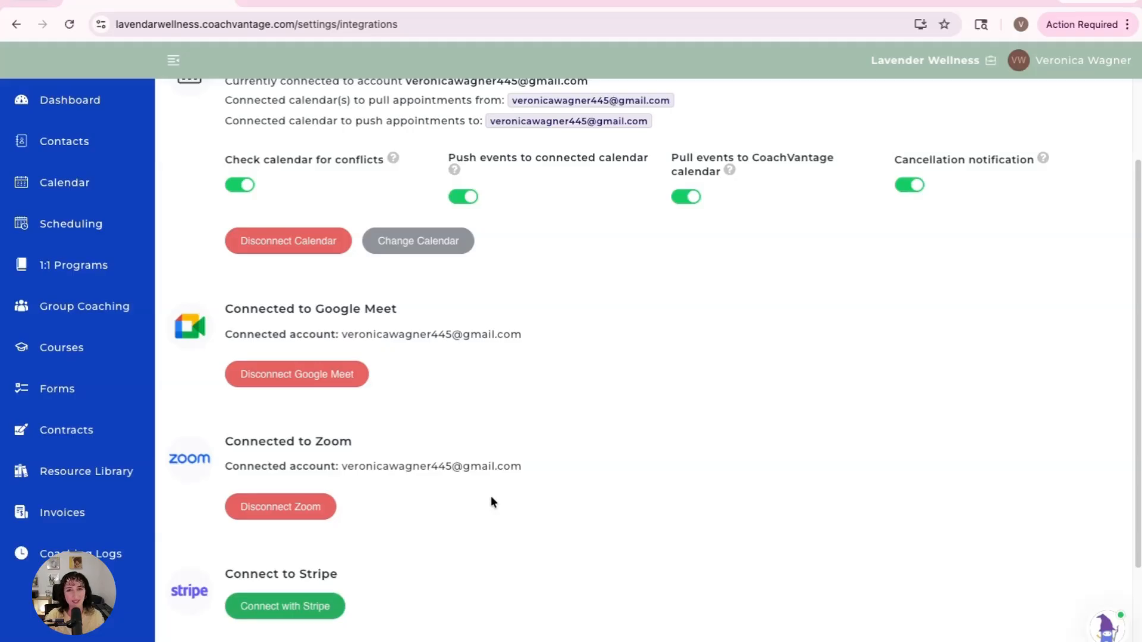
# In the appointment and calendar settings, limit appointments to 2 per day and create an availability type labelled "Example Availability"
pyautogui.scroll(-3, 566, 470)
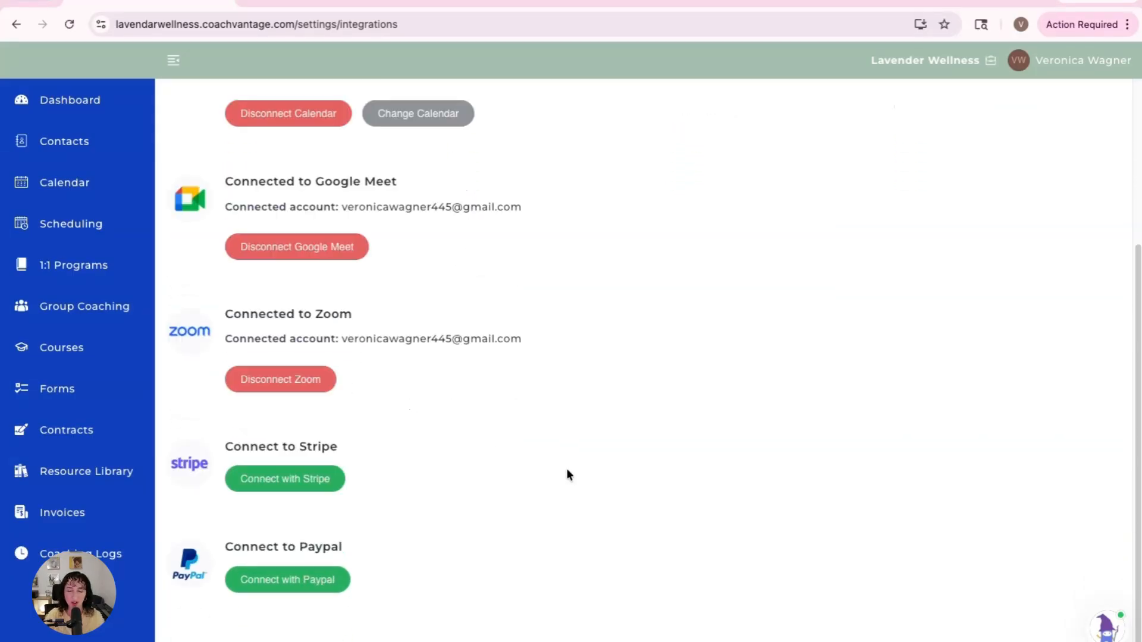
pyautogui.scroll(-1, 568, 474)
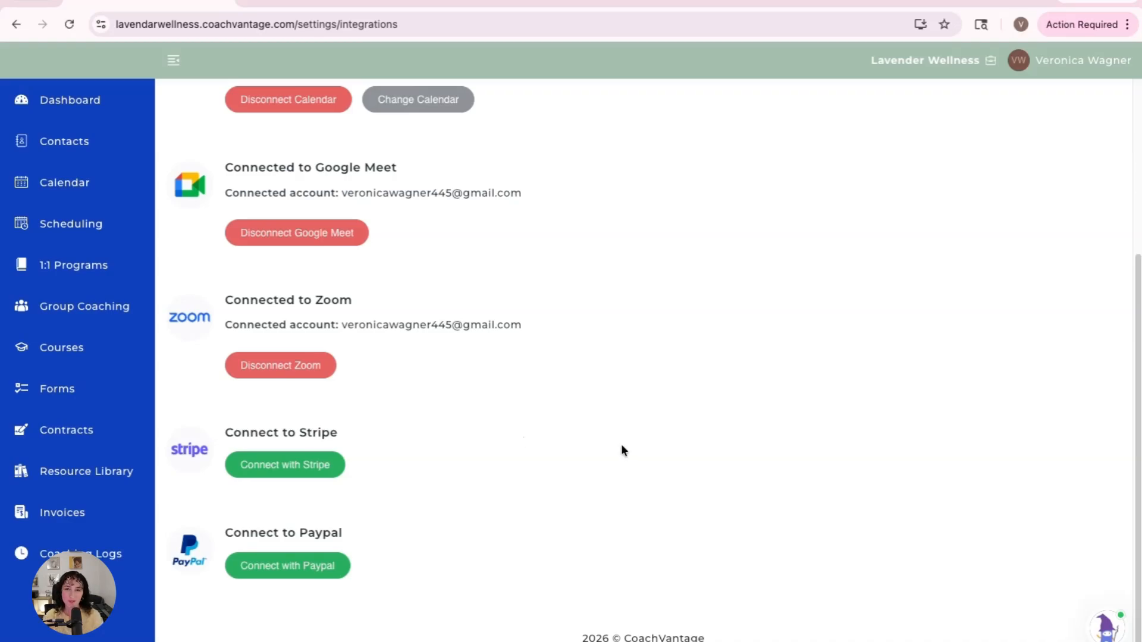
pyautogui.scroll(5, 621, 450)
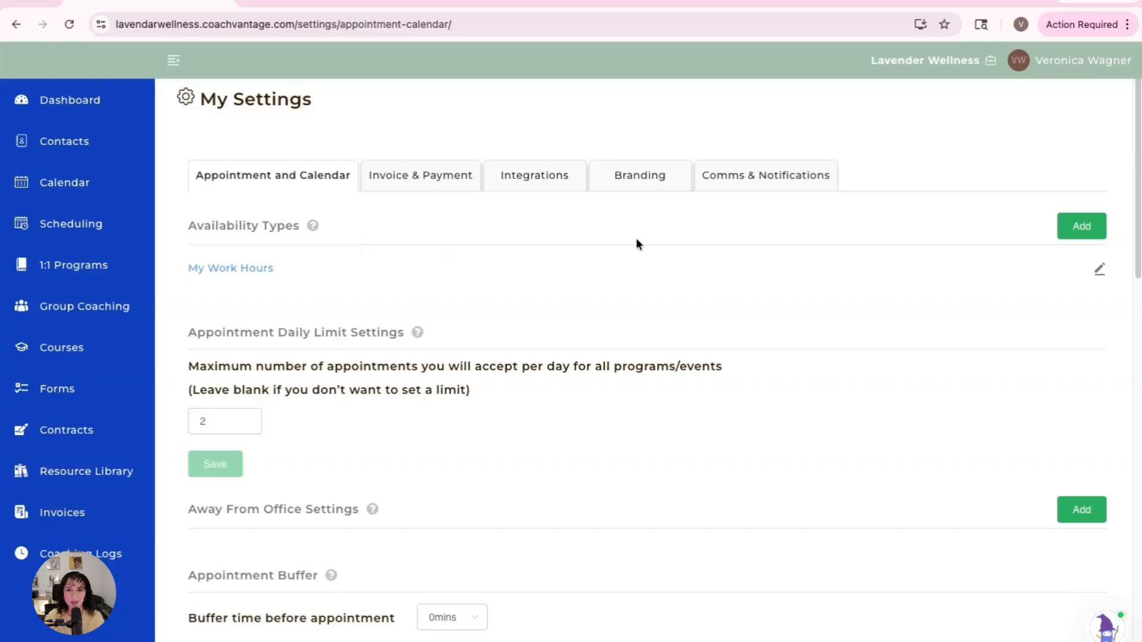
pyautogui.click(1092, 234)
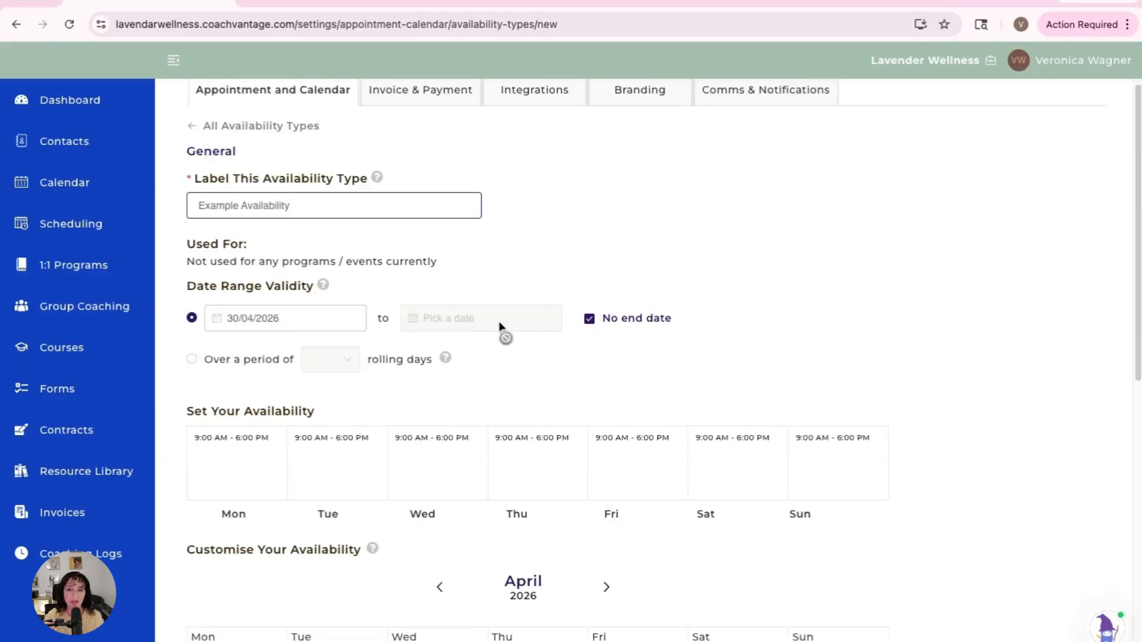
pyautogui.click(191, 360)
pyautogui.click(345, 365)
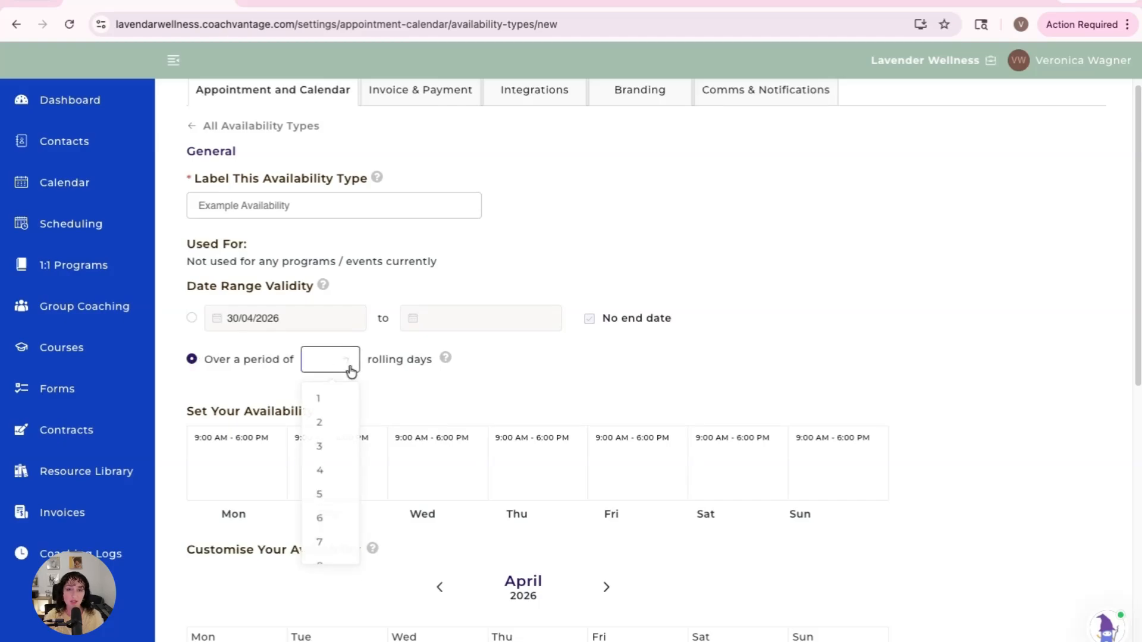
pyautogui.scroll(-8, 346, 468)
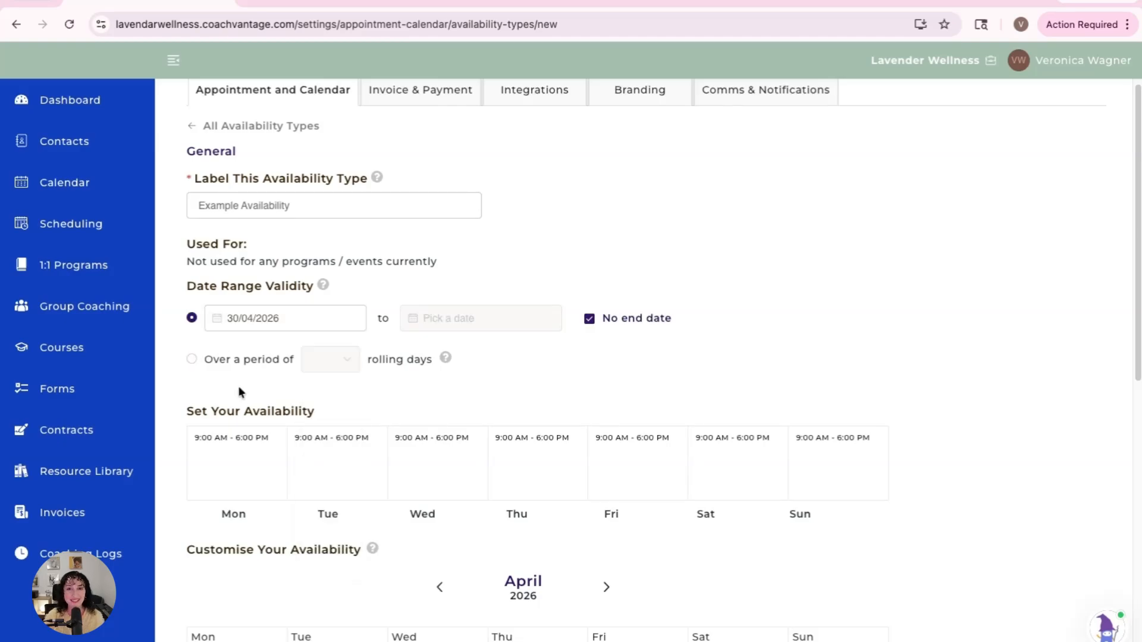
# Set the weekly availability for Monday, Wednesday and Friday to 09:00 AM to 03:00 PM
pyautogui.click(239, 455)
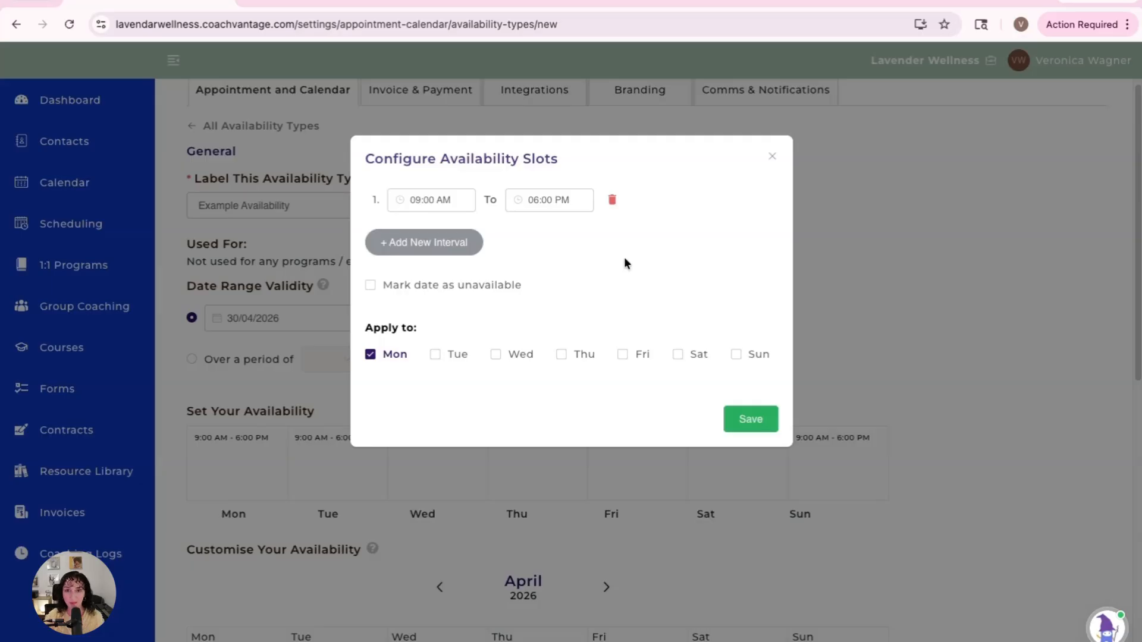
pyautogui.click(527, 199)
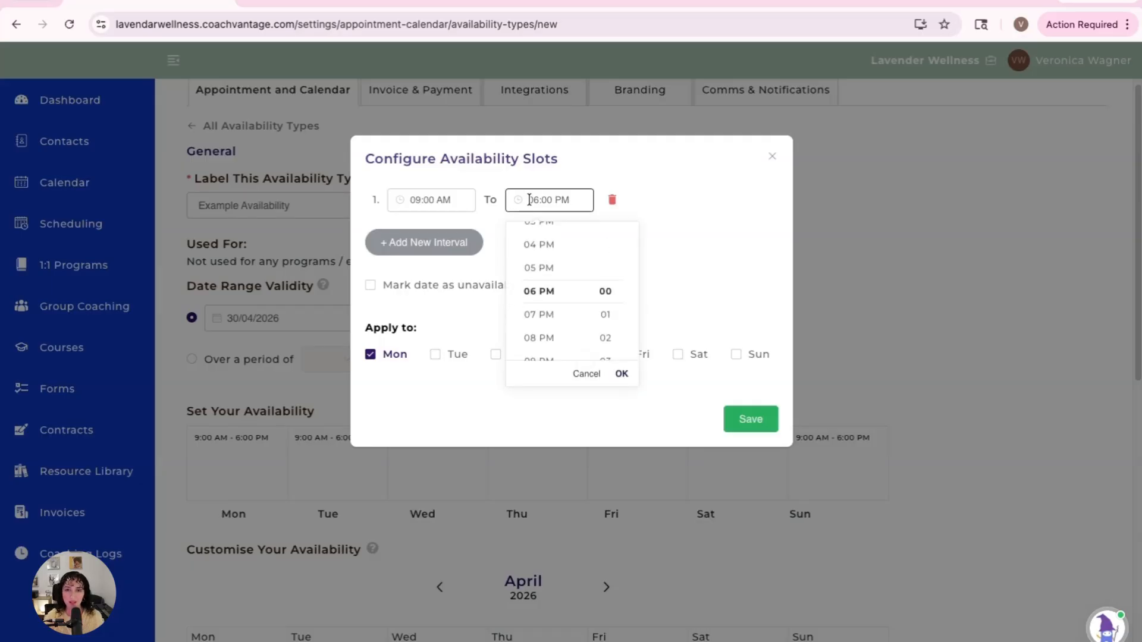
pyautogui.click(553, 267)
pyautogui.click(551, 249)
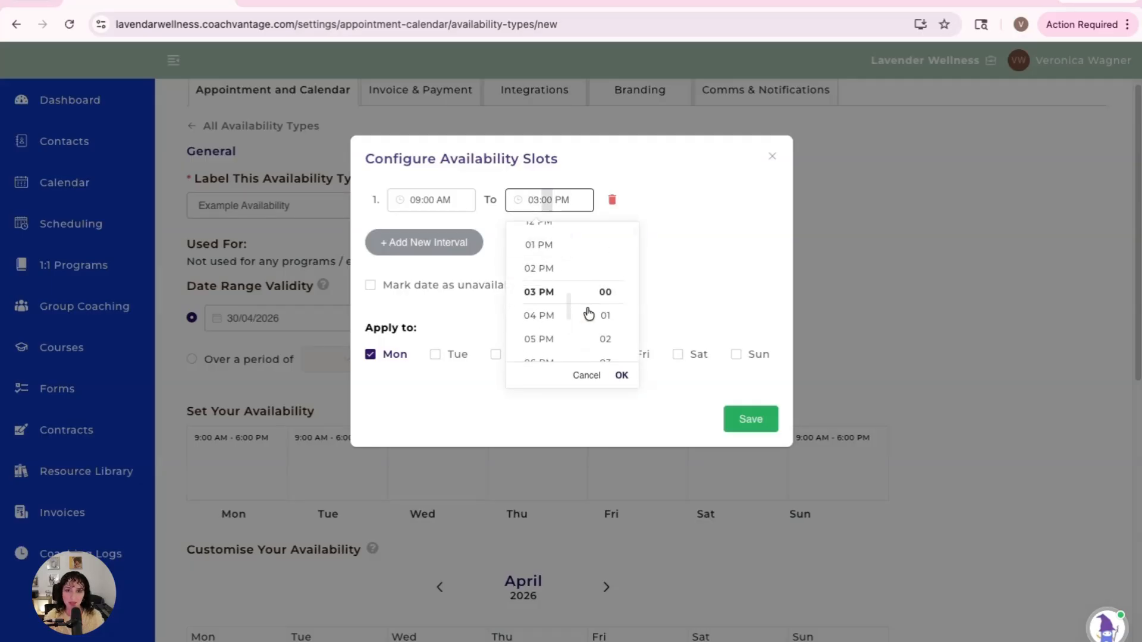
pyautogui.click(619, 374)
pyautogui.click(497, 355)
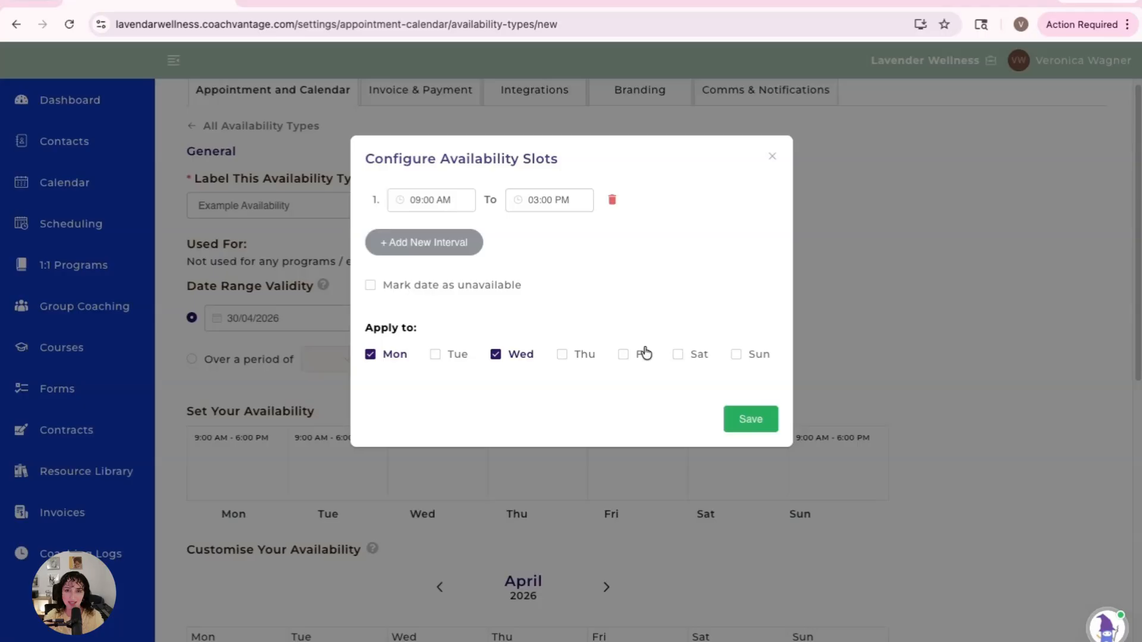
pyautogui.click(625, 355)
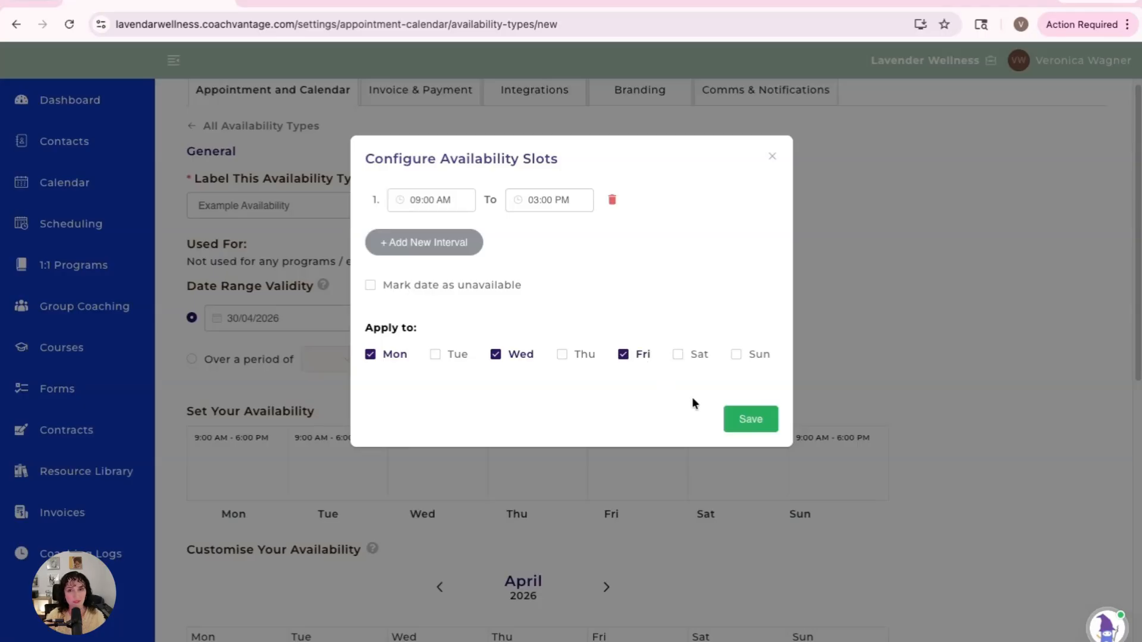
pyautogui.click(750, 420)
# Mark May 15, 2026 as unavailable in the custom availability calendar and save the availability type
pyautogui.scroll(-5, 918, 306)
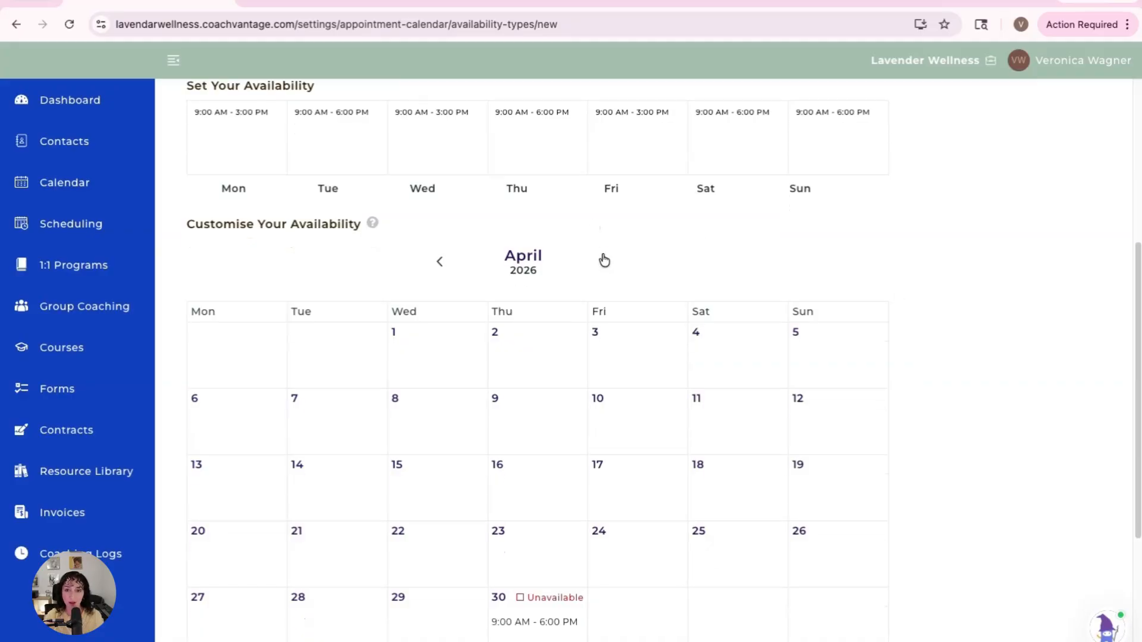
pyautogui.click(605, 261)
pyautogui.scroll(-2, 989, 379)
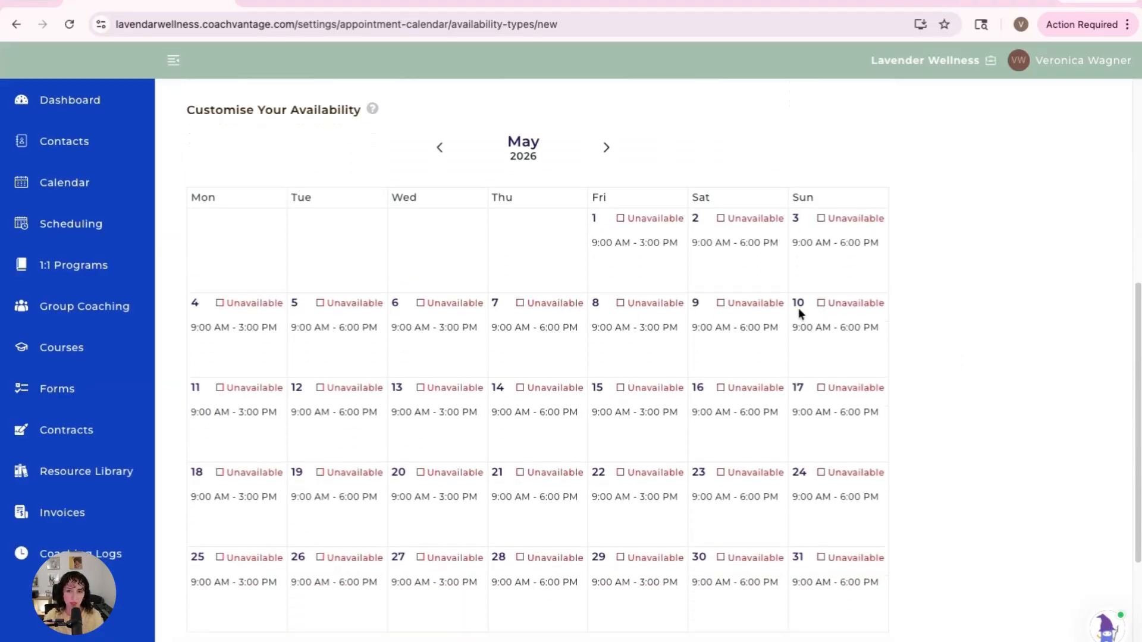
pyautogui.click(652, 390)
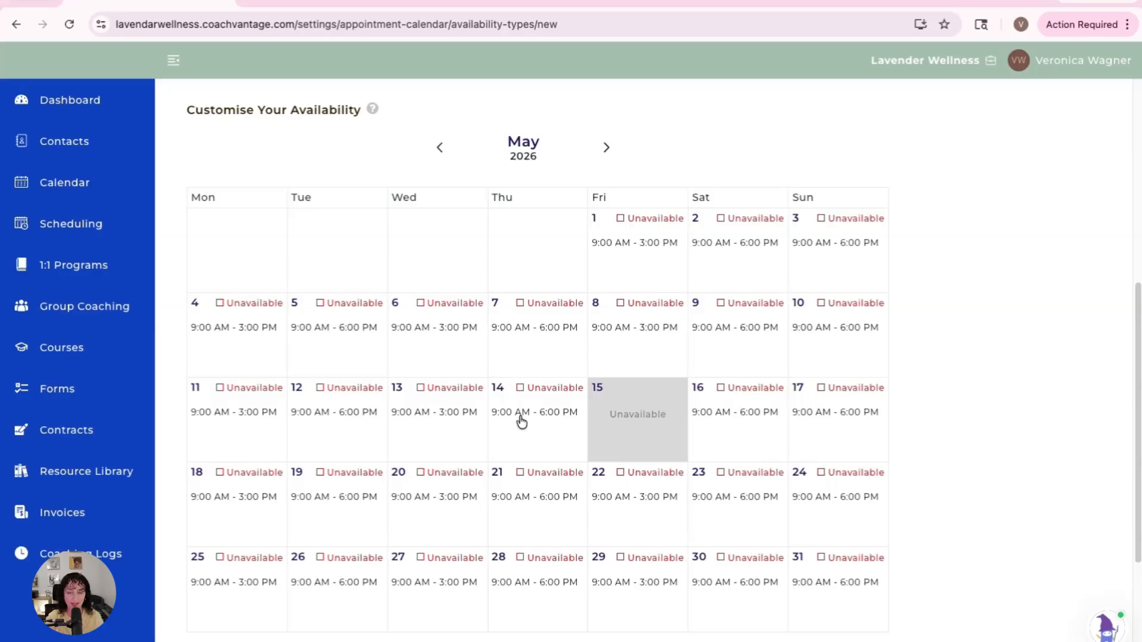
pyautogui.scroll(-4, 521, 421)
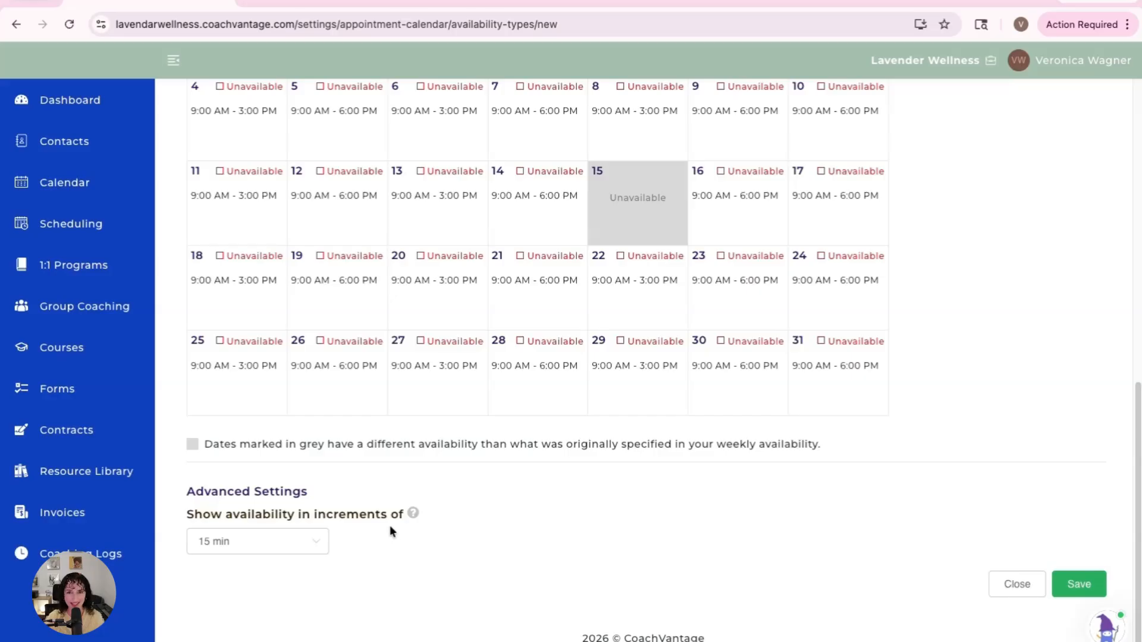
pyautogui.click(1081, 590)
# Review the daily limit, away-from-office, appointment buffer, reminder email, SMS notification and timezone settings
pyautogui.scroll(-3, 746, 357)
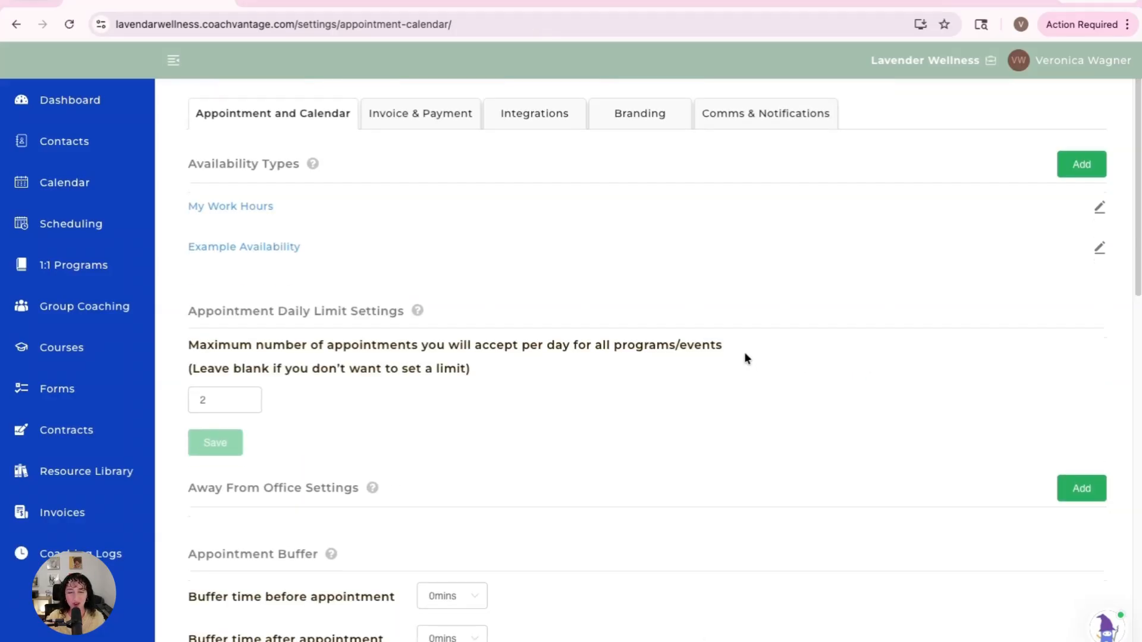
pyautogui.scroll(-5, 747, 357)
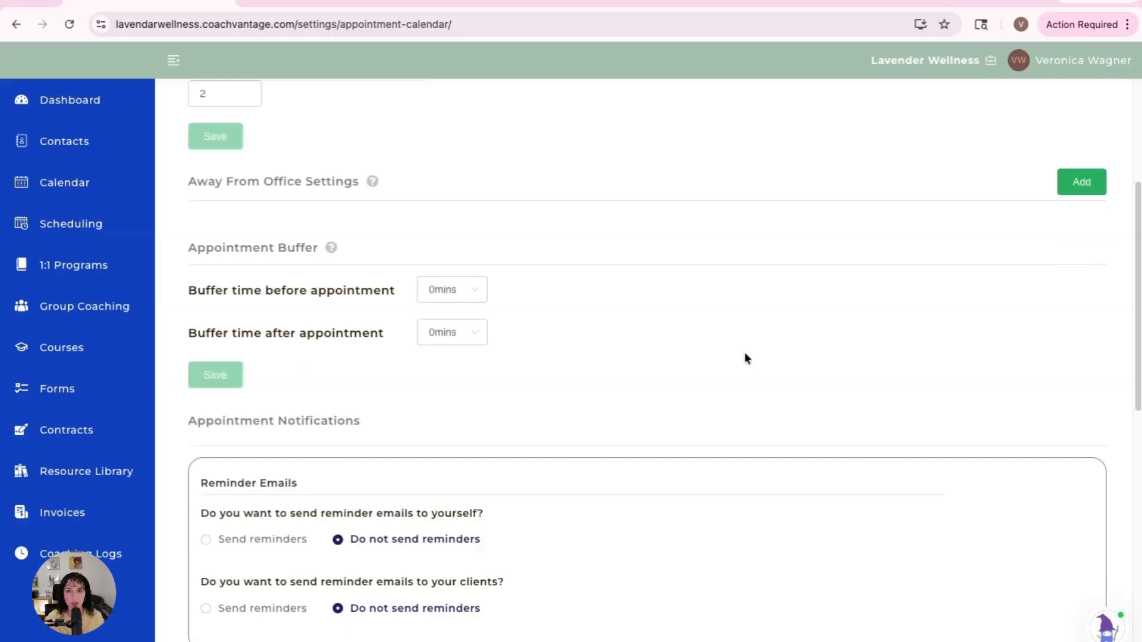
pyautogui.scroll(-3, 746, 357)
pyautogui.scroll(-8, 746, 358)
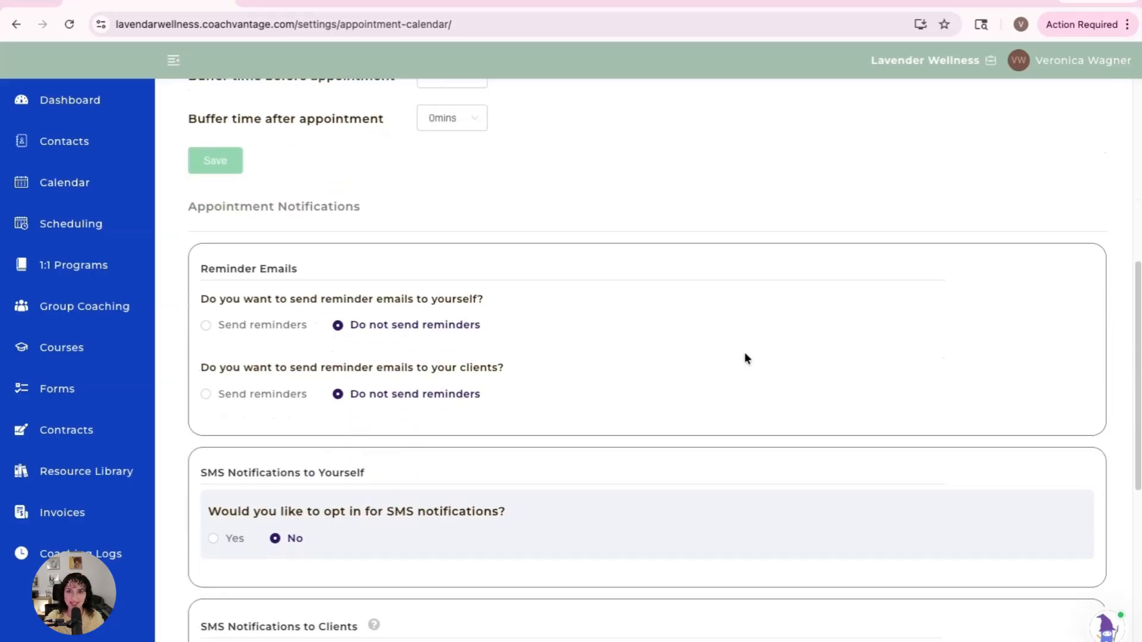
pyautogui.scroll(2, 800, 421)
pyautogui.scroll(-5, 801, 422)
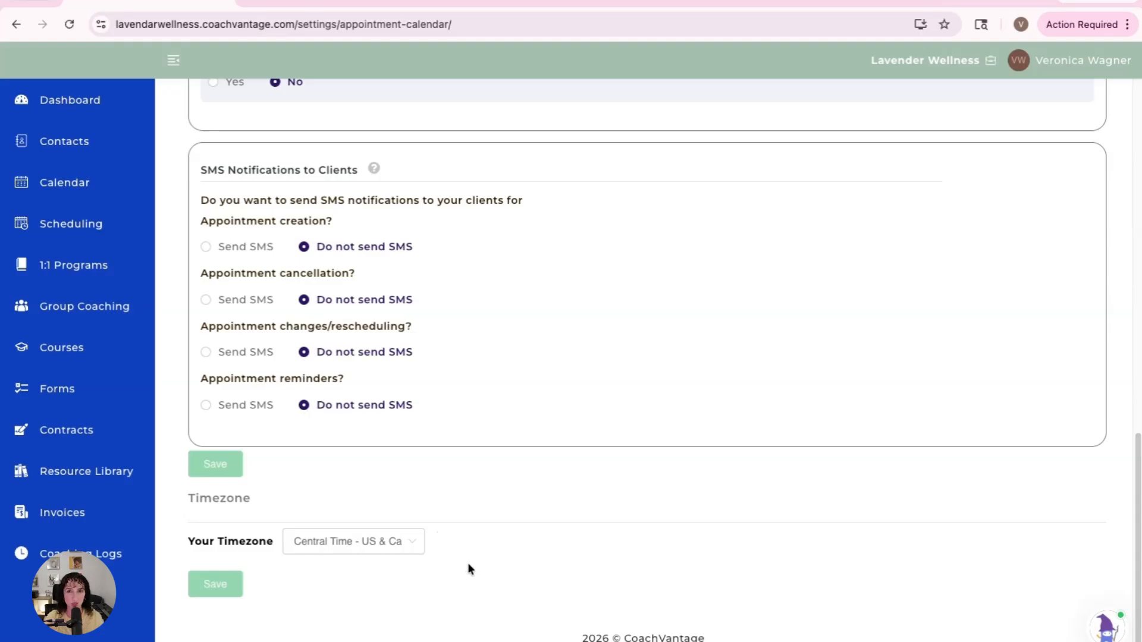
pyautogui.scroll(1, 626, 427)
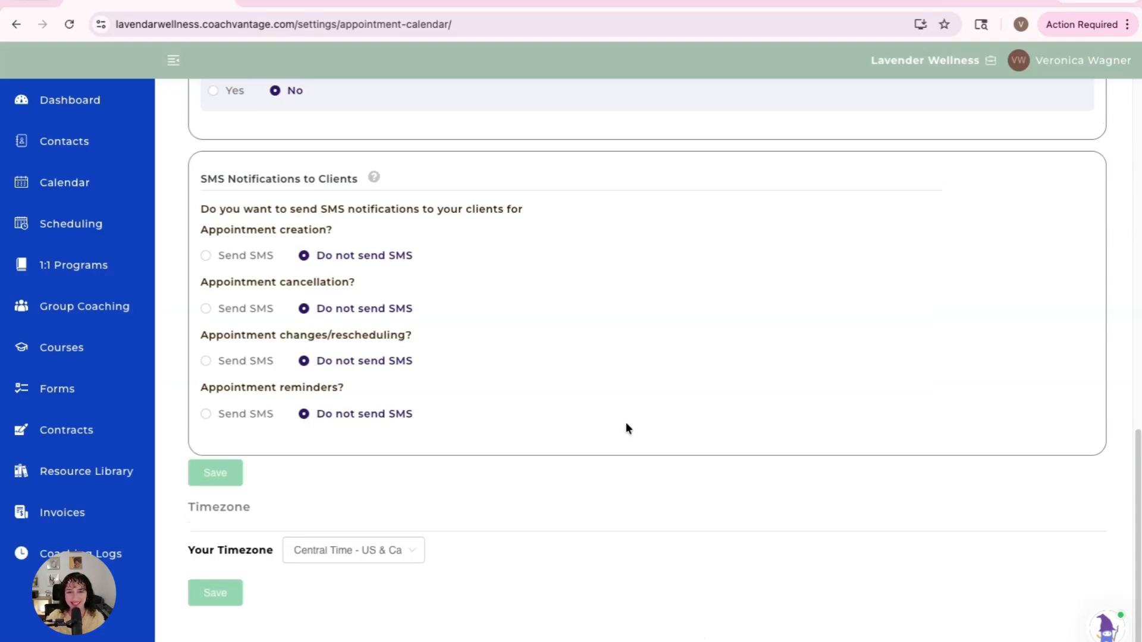
pyautogui.scroll(1, 628, 427)
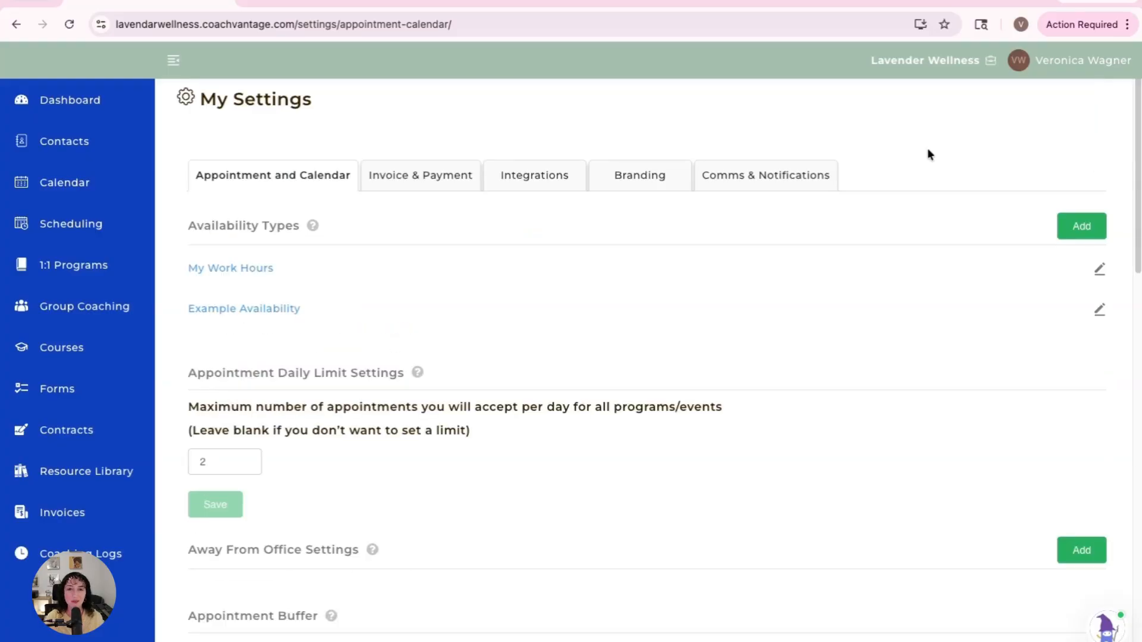
# In the account's profile, upload a profile picture and fill in the About Me biography under Coach Profile
pyautogui.click(1060, 67)
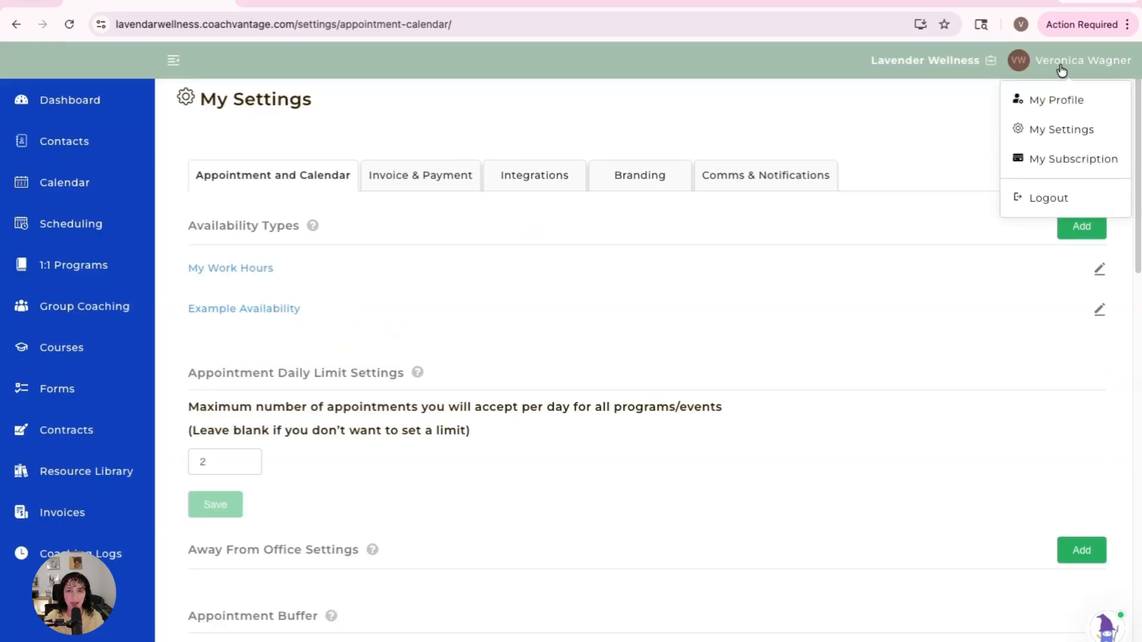
pyautogui.click(1063, 100)
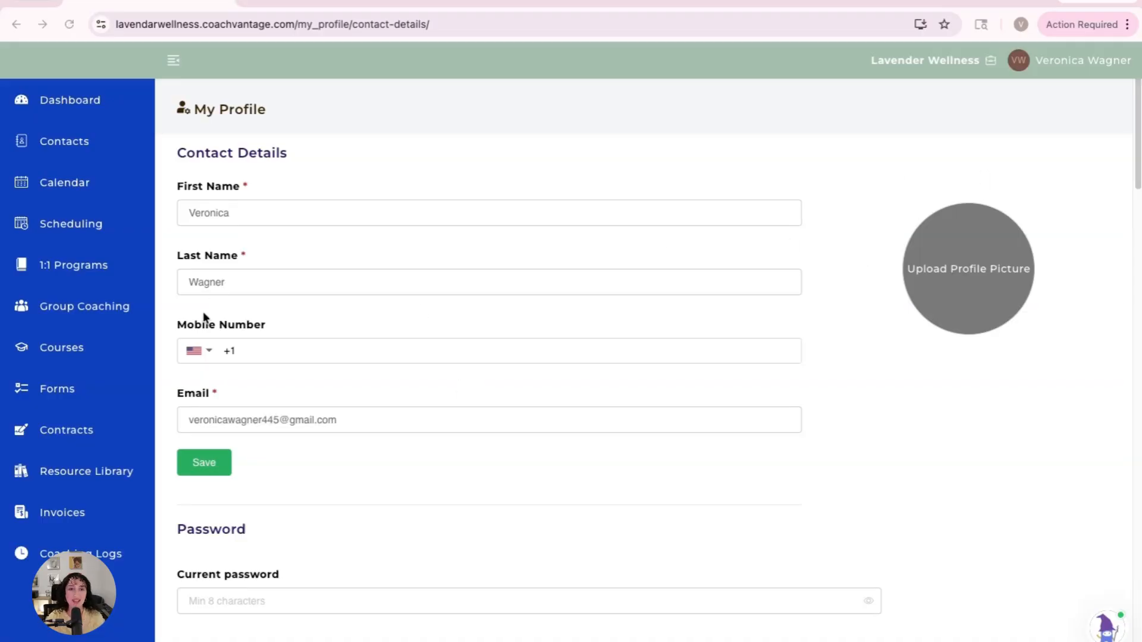
pyautogui.scroll(-4, 409, 393)
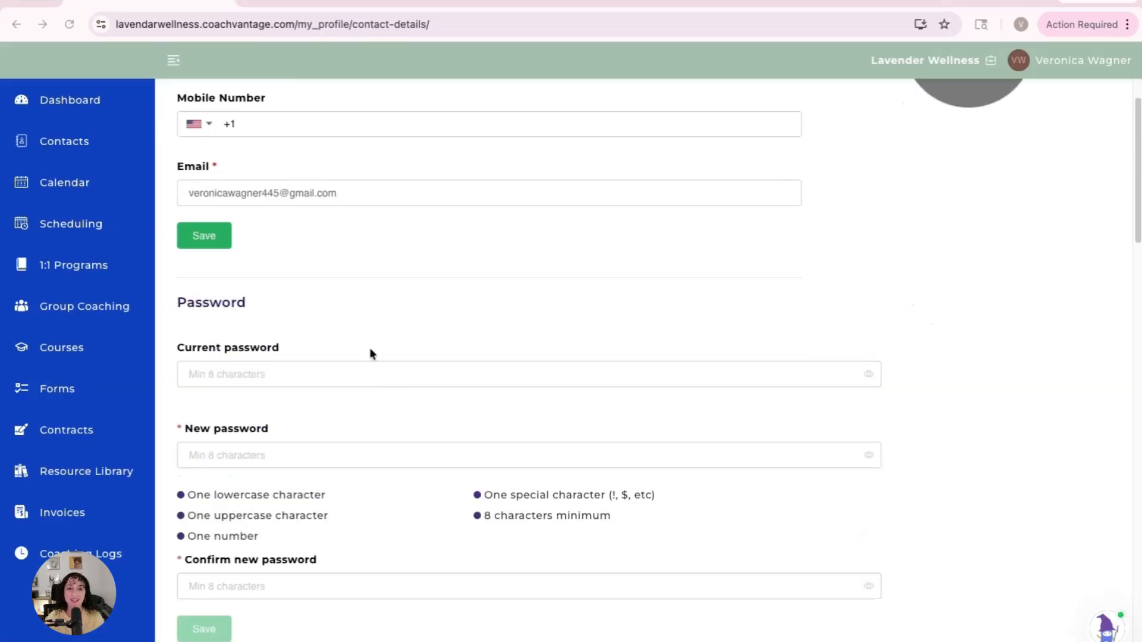
pyautogui.scroll(-9, 427, 349)
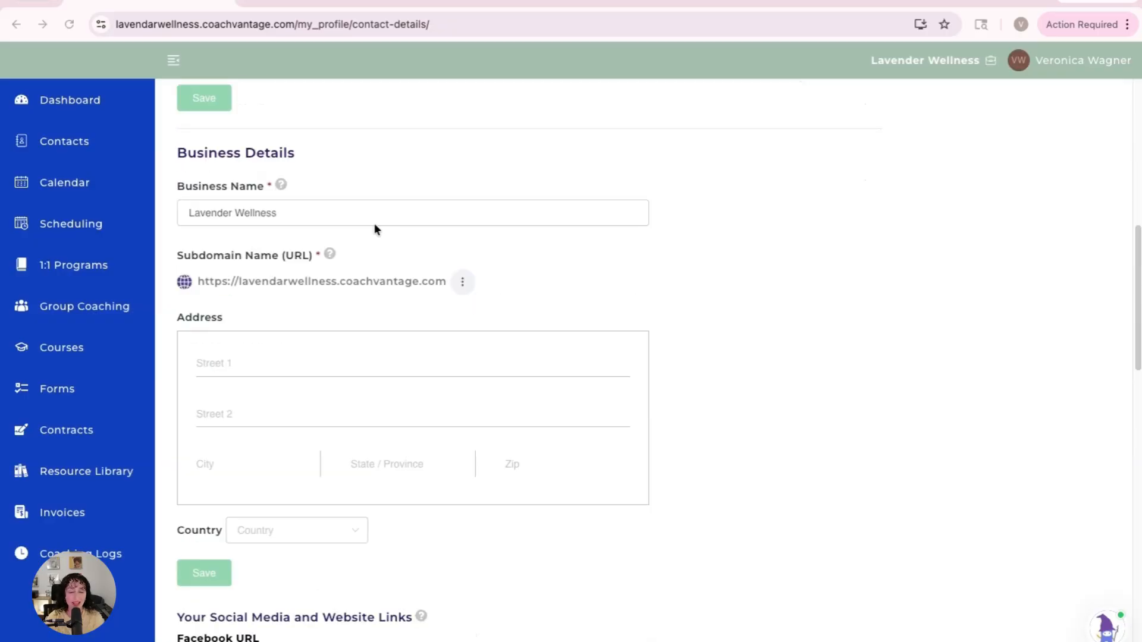
pyautogui.scroll(-8, 375, 224)
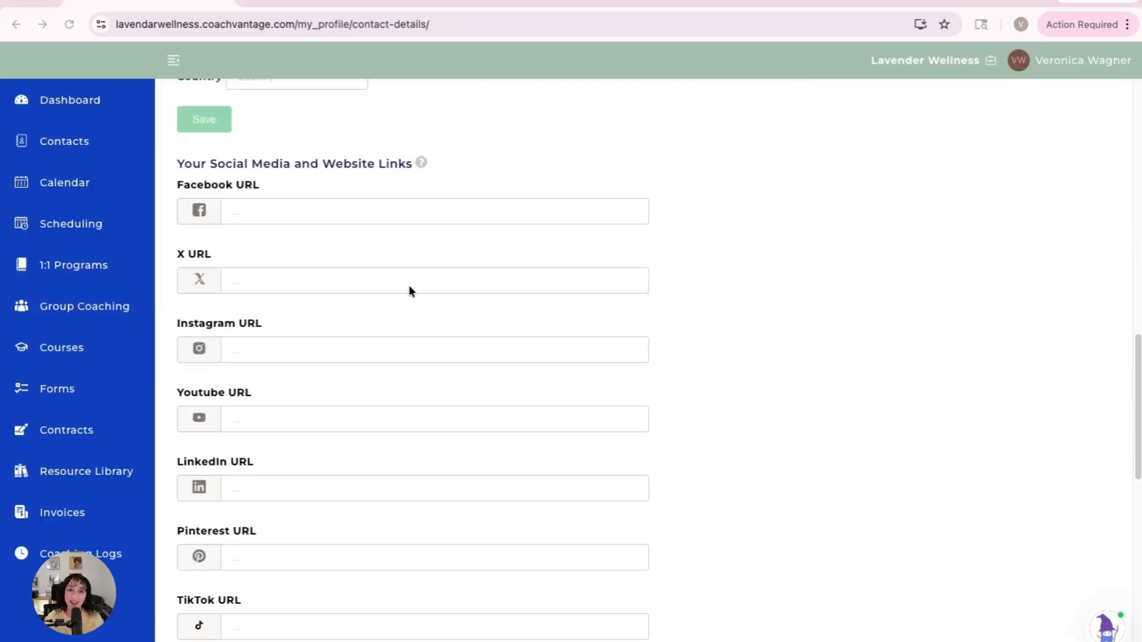
pyautogui.scroll(-10, 416, 299)
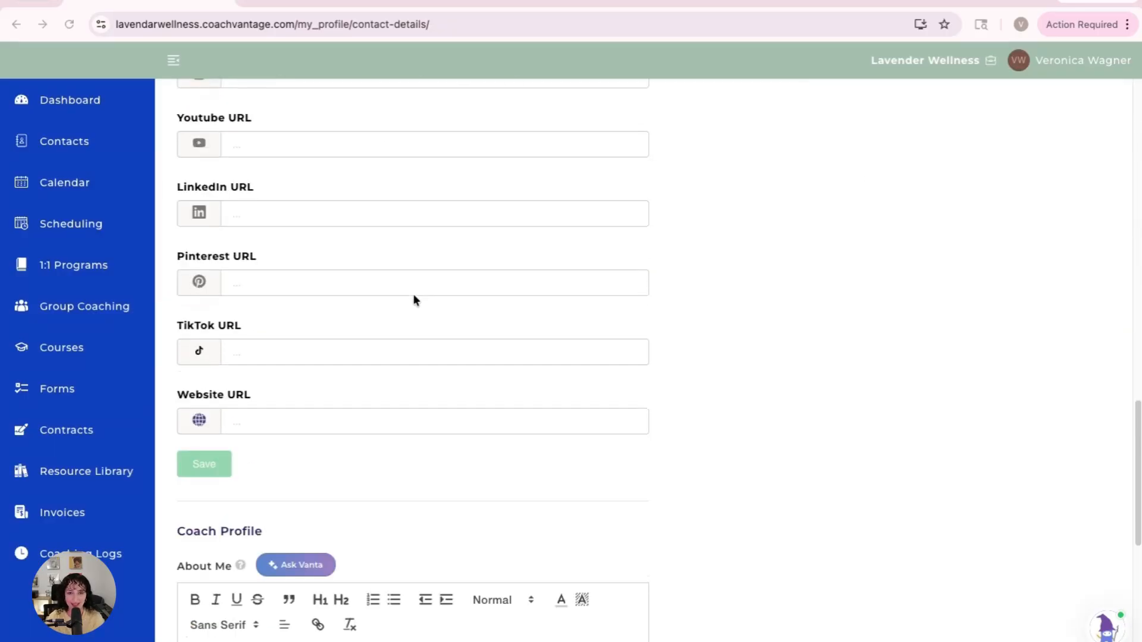
pyautogui.scroll(-3, 436, 344)
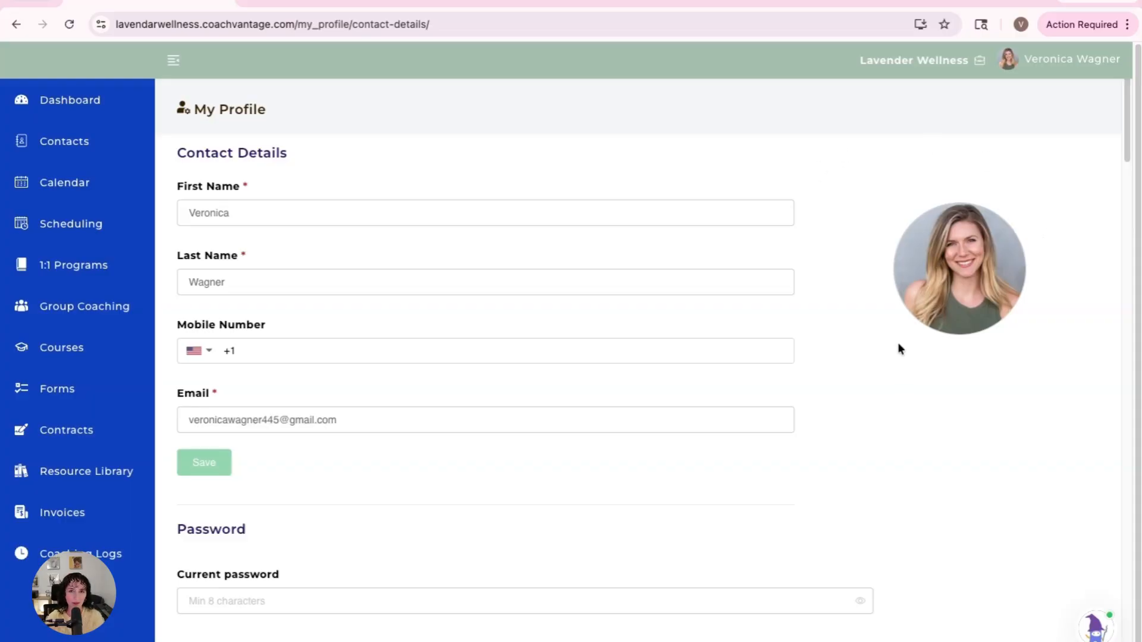
pyautogui.scroll(-20, 899, 348)
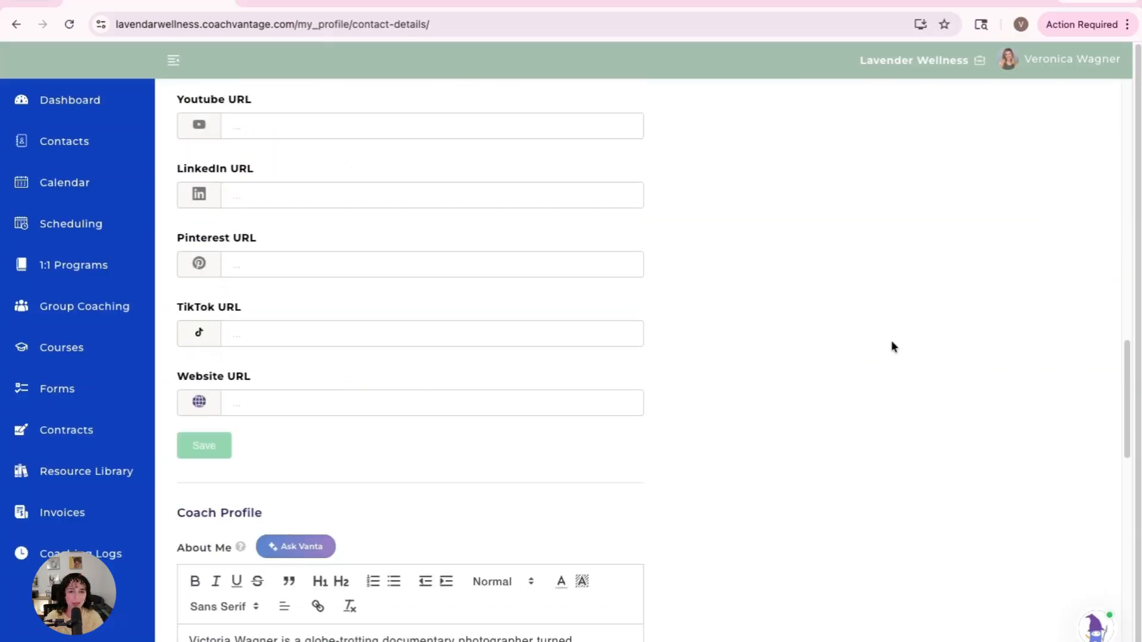
pyautogui.scroll(-4, 892, 343)
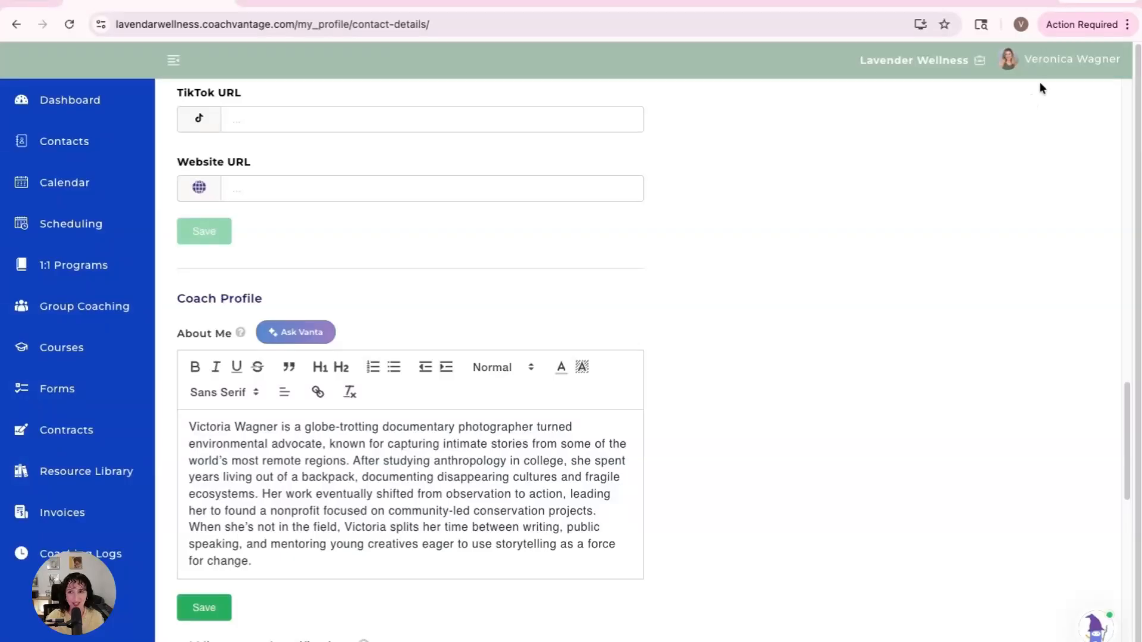
# In the branding settings, set the top and left menu colors to #E6E6FA and the menu text color to #363535, and save
pyautogui.click(1057, 62)
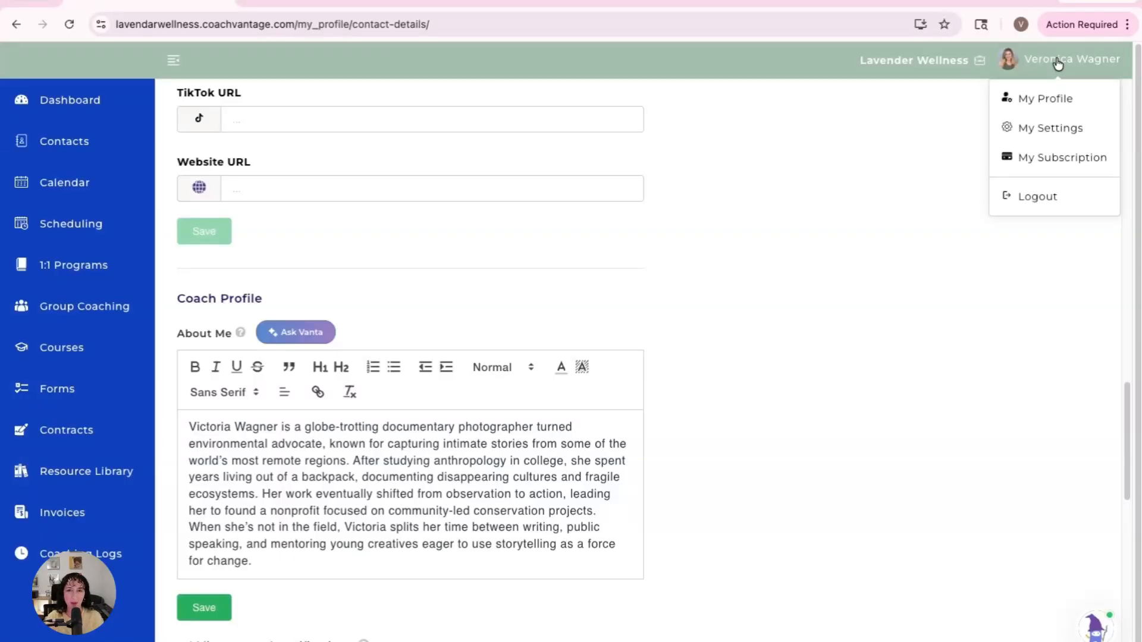
pyautogui.scroll(-1, 1065, 131)
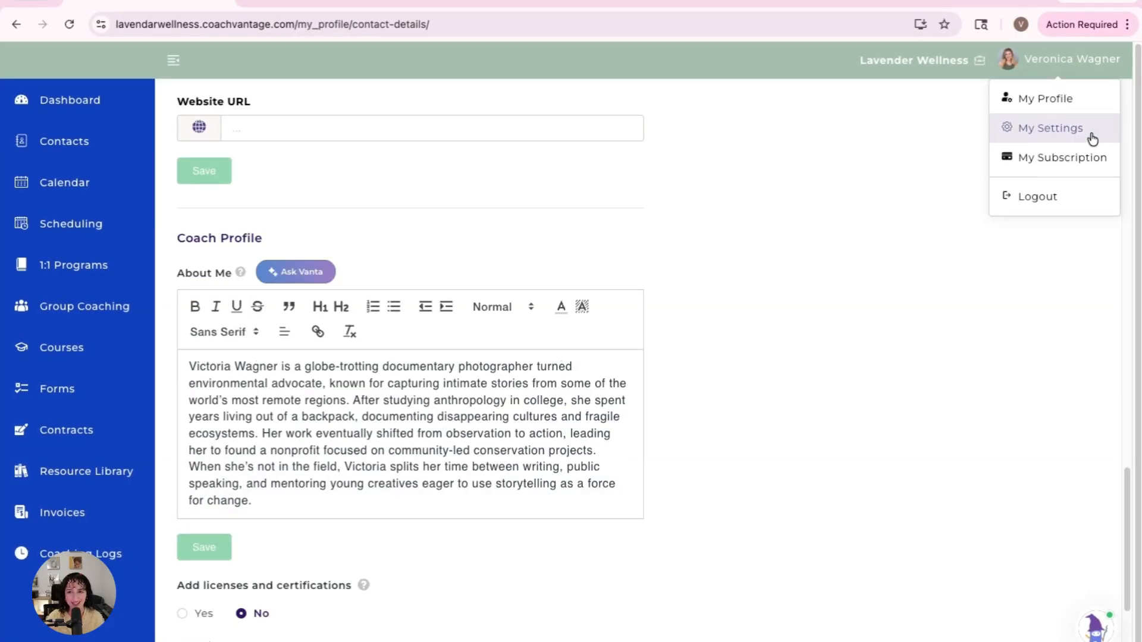
pyautogui.click(1089, 136)
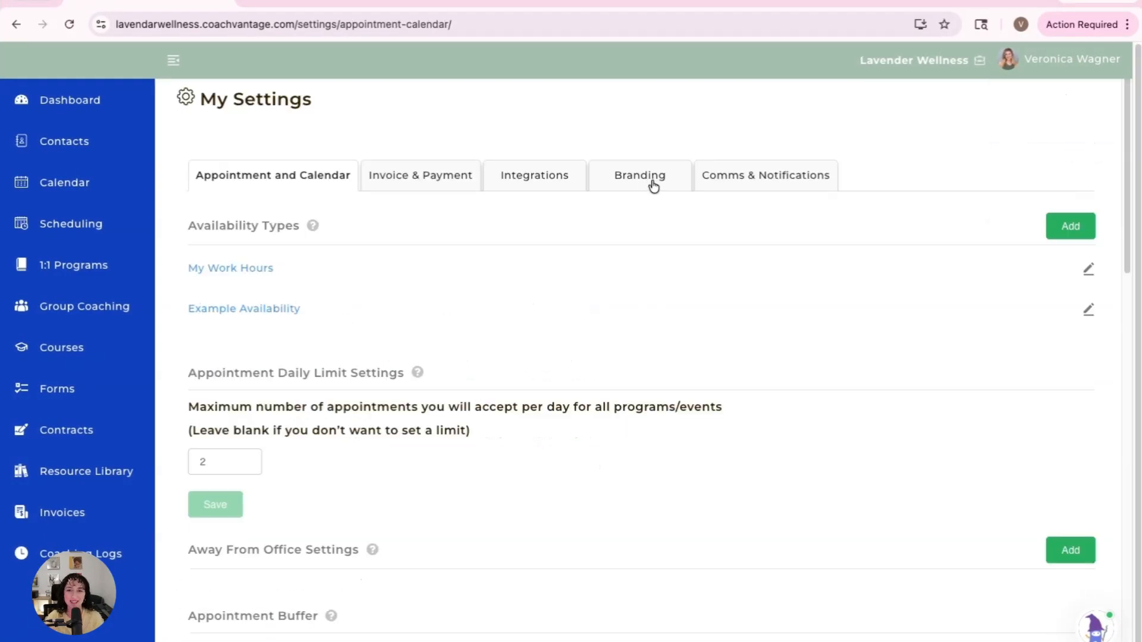
pyautogui.click(662, 179)
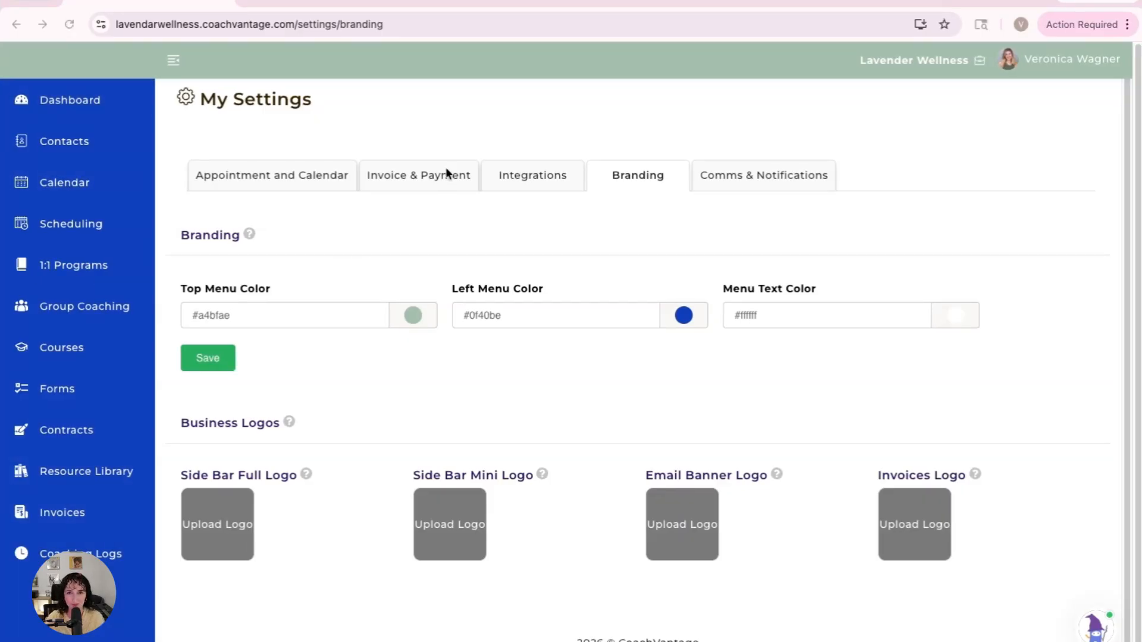
pyautogui.click(413, 315)
pyautogui.click(430, 233)
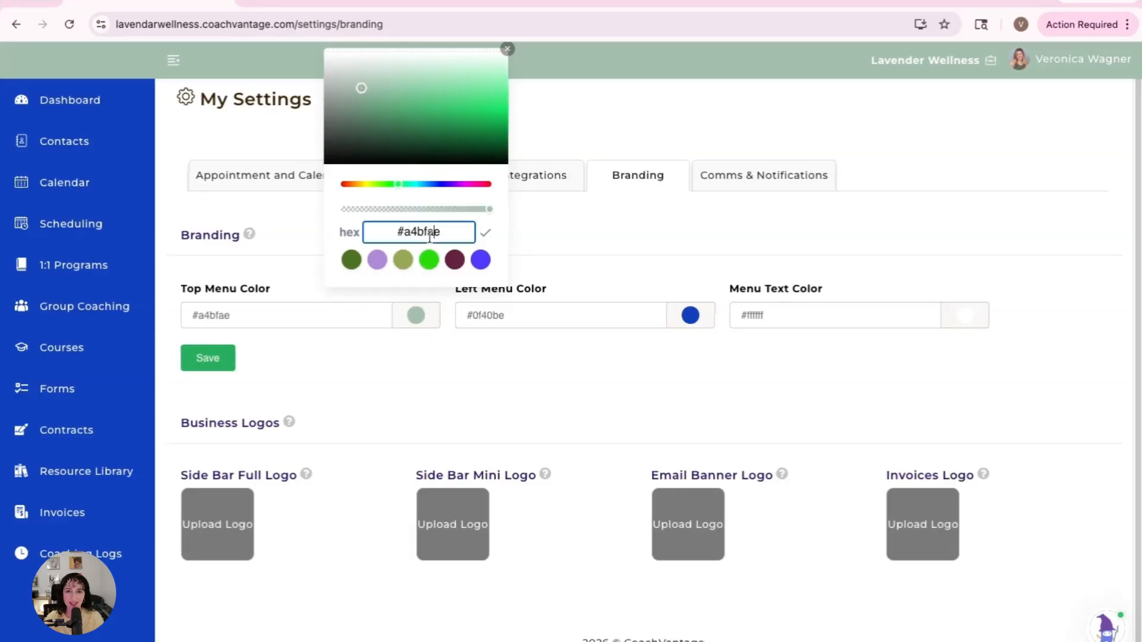
pyautogui.hotkey('ctrl', 'a')
pyautogui.write('#E6E6FA')
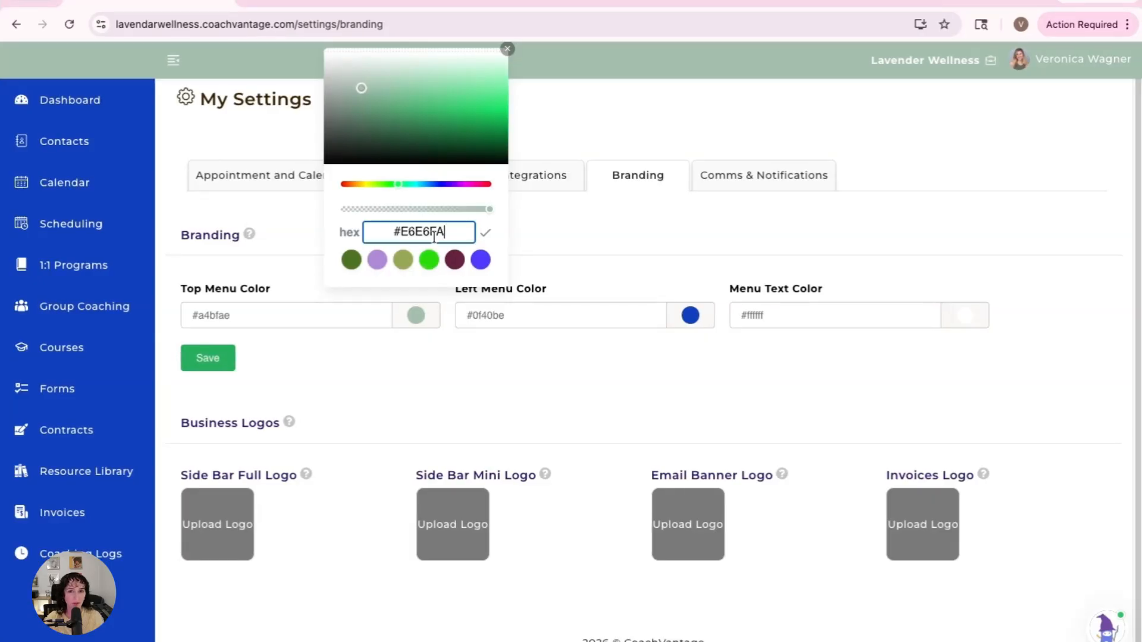
pyautogui.click(487, 237)
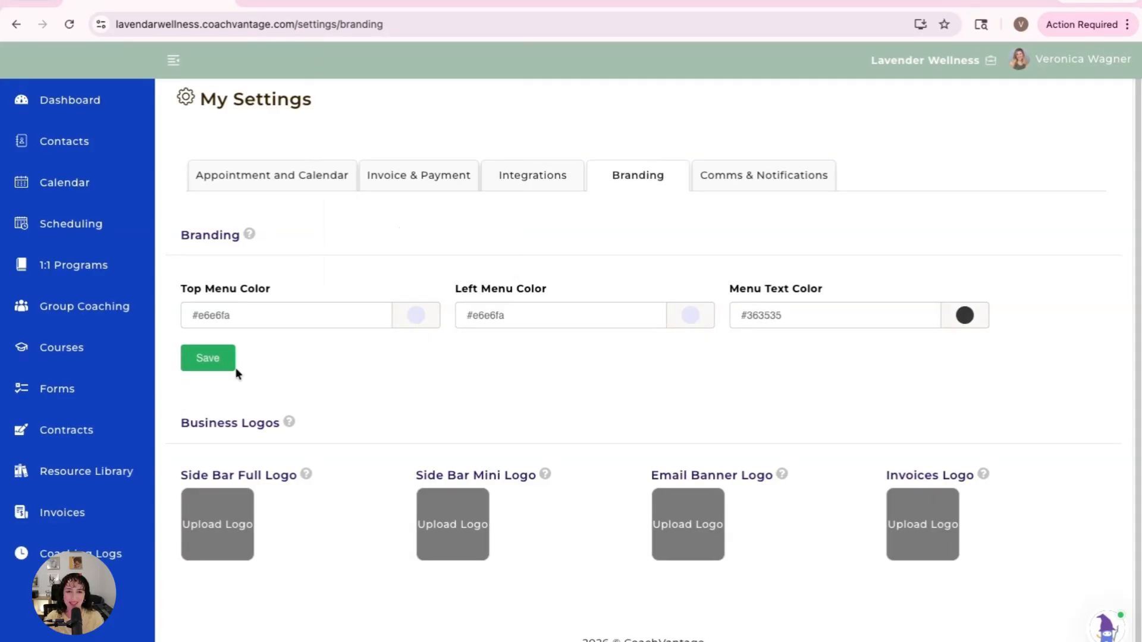
pyautogui.click(216, 364)
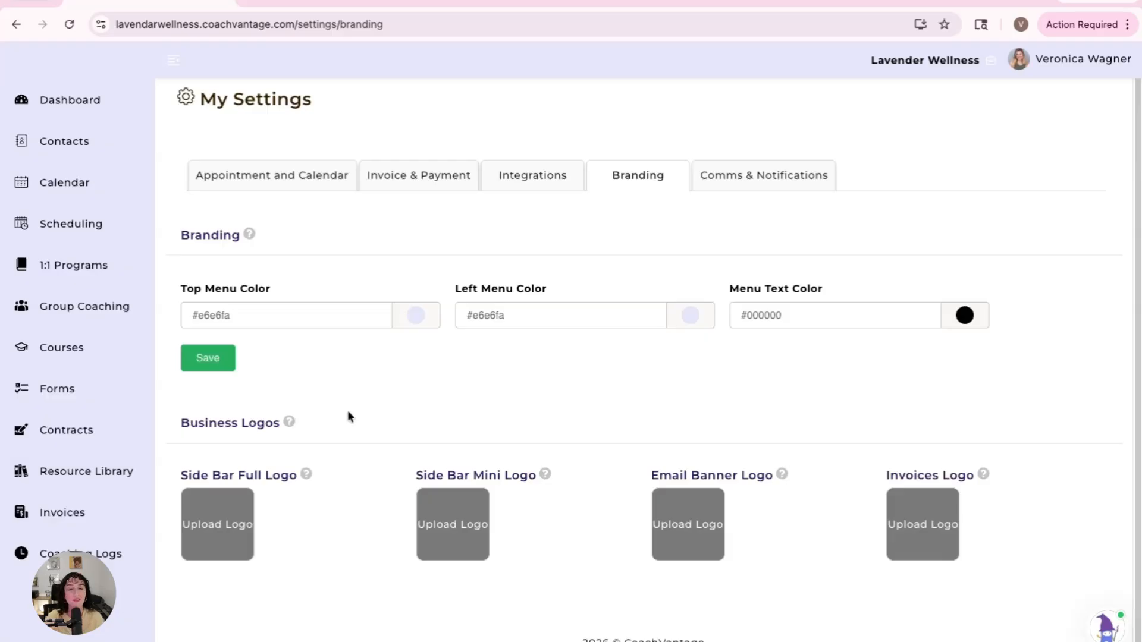
# Check the size requirement for the side bar full logo and upload the Lavender Wellness logo there
pyautogui.click(306, 476)
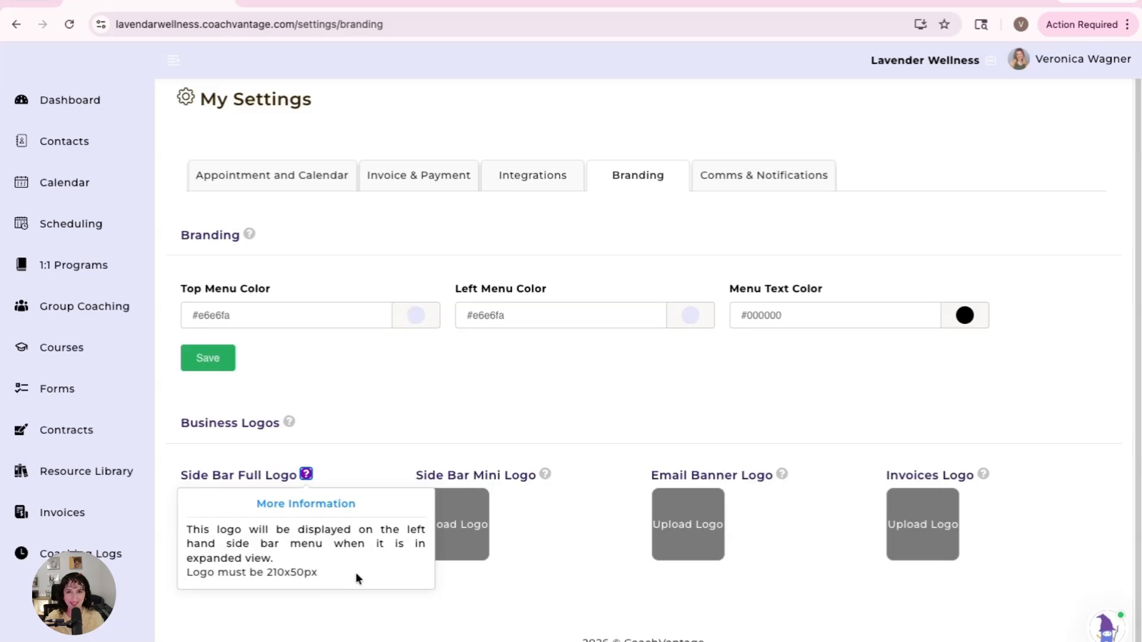
pyautogui.click(366, 406)
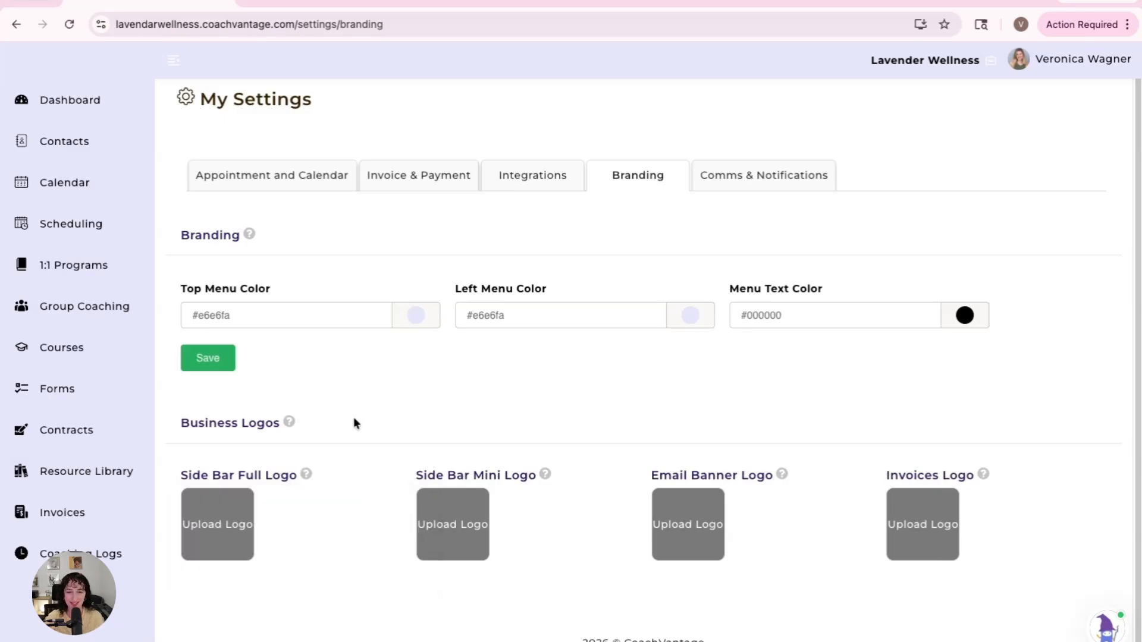
pyautogui.click(229, 528)
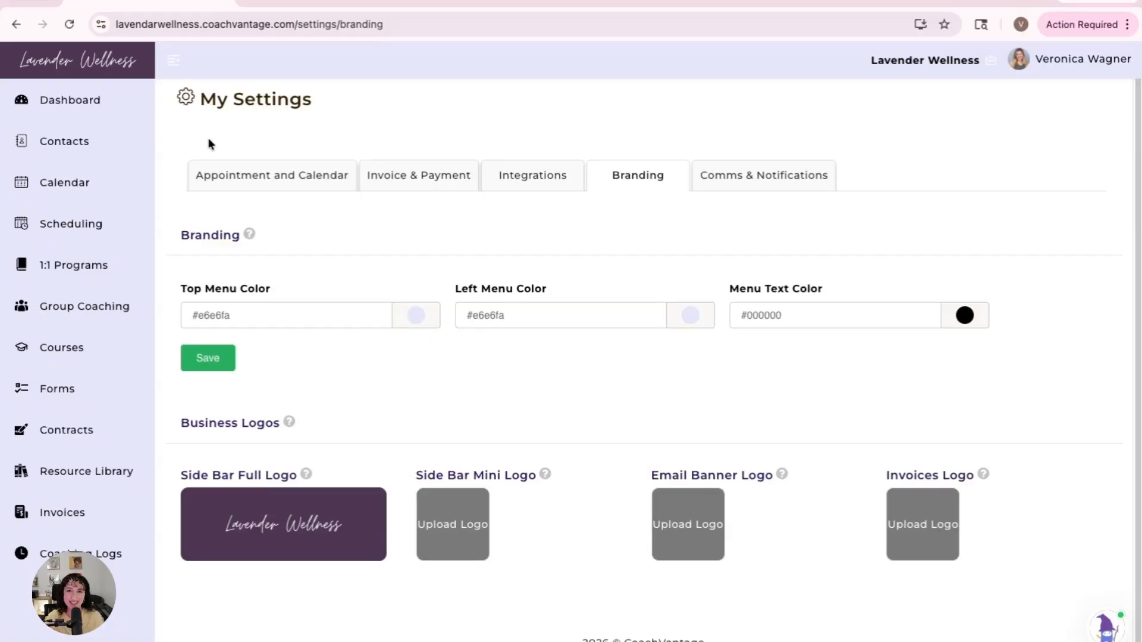
# In Contacts, add a contact with the client's first name, last name and email, as a Current Client, without a client portal invite
pyautogui.click(122, 142)
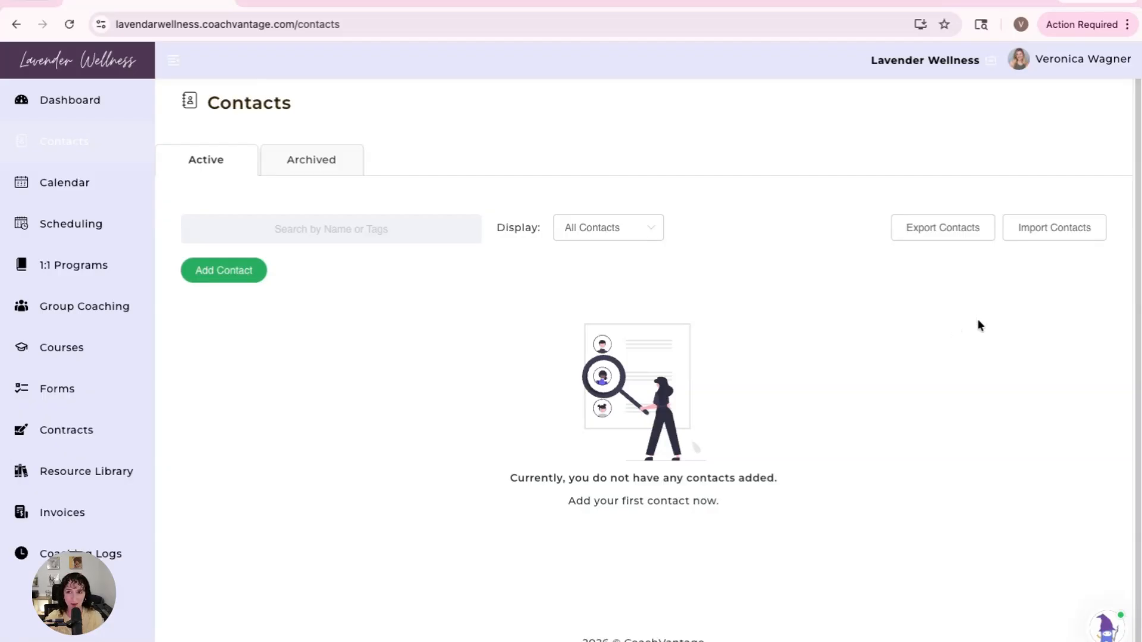
pyautogui.click(1065, 232)
pyautogui.click(225, 279)
pyautogui.click(441, 233)
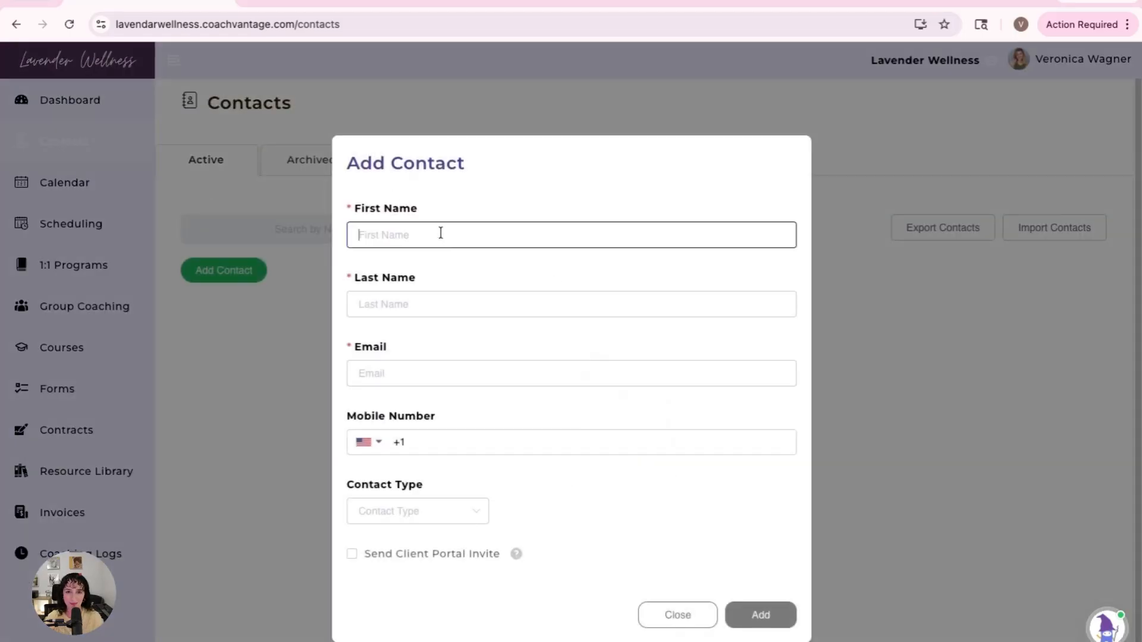
pyautogui.click(554, 281)
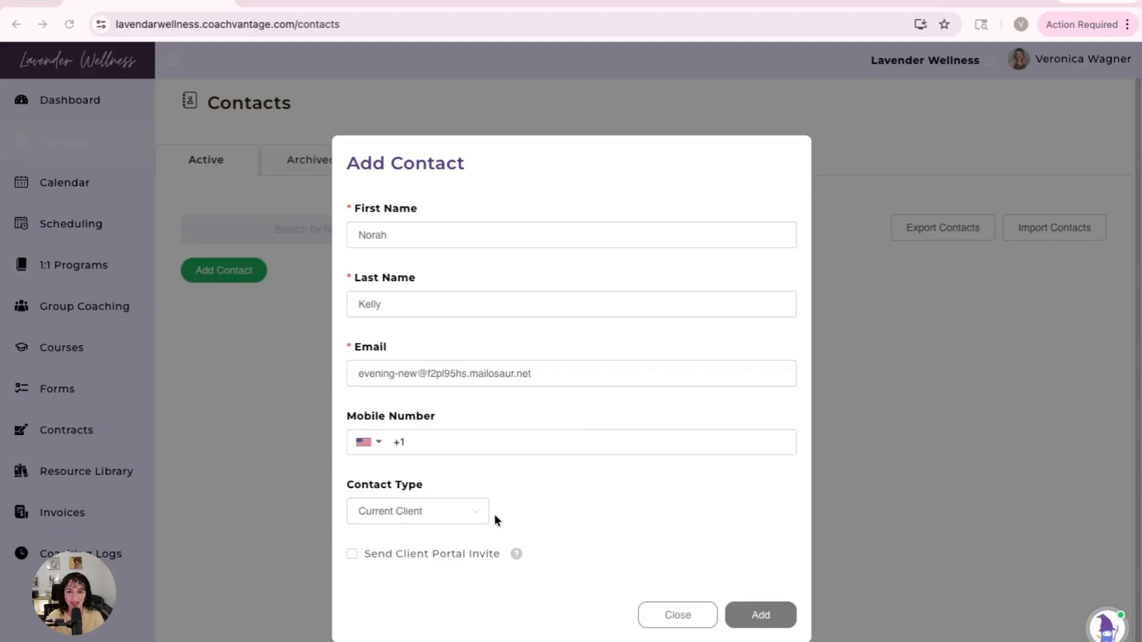
pyautogui.click(425, 554)
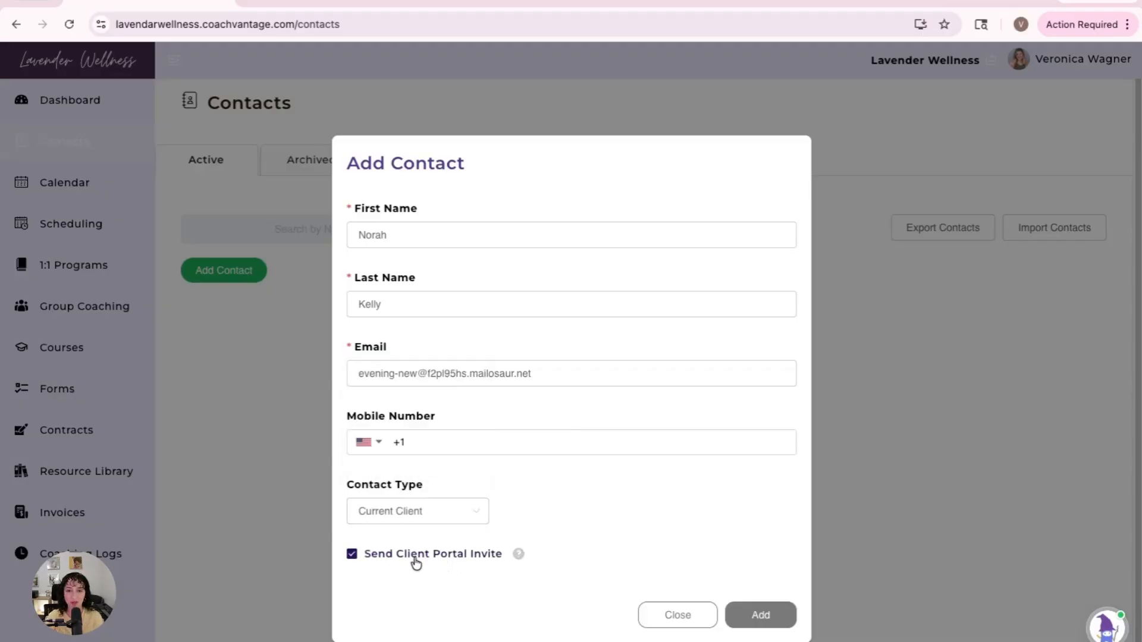
pyautogui.click(416, 561)
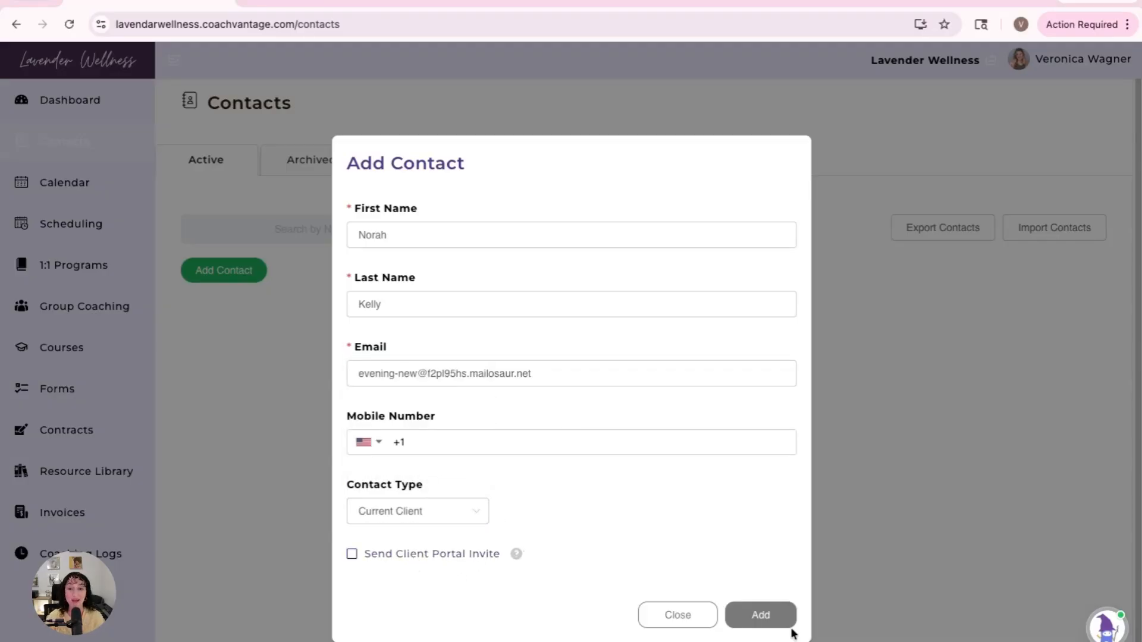
pyautogui.click(782, 619)
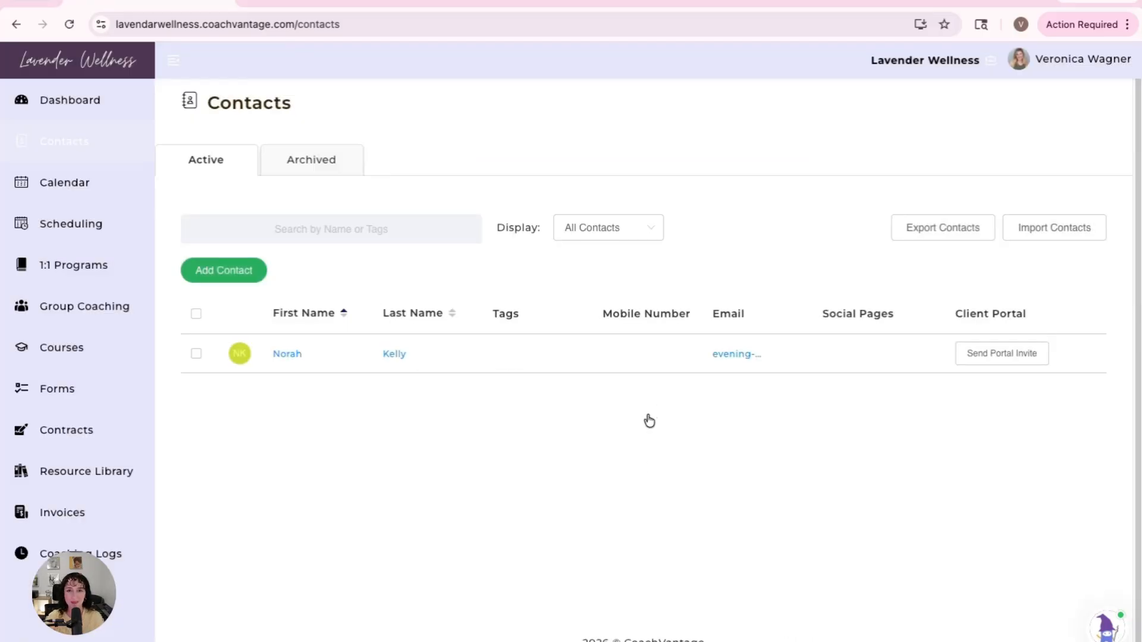
# Open the new client's contact record and look through its Programs, Notes and Sessions sections
pyautogui.click(289, 355)
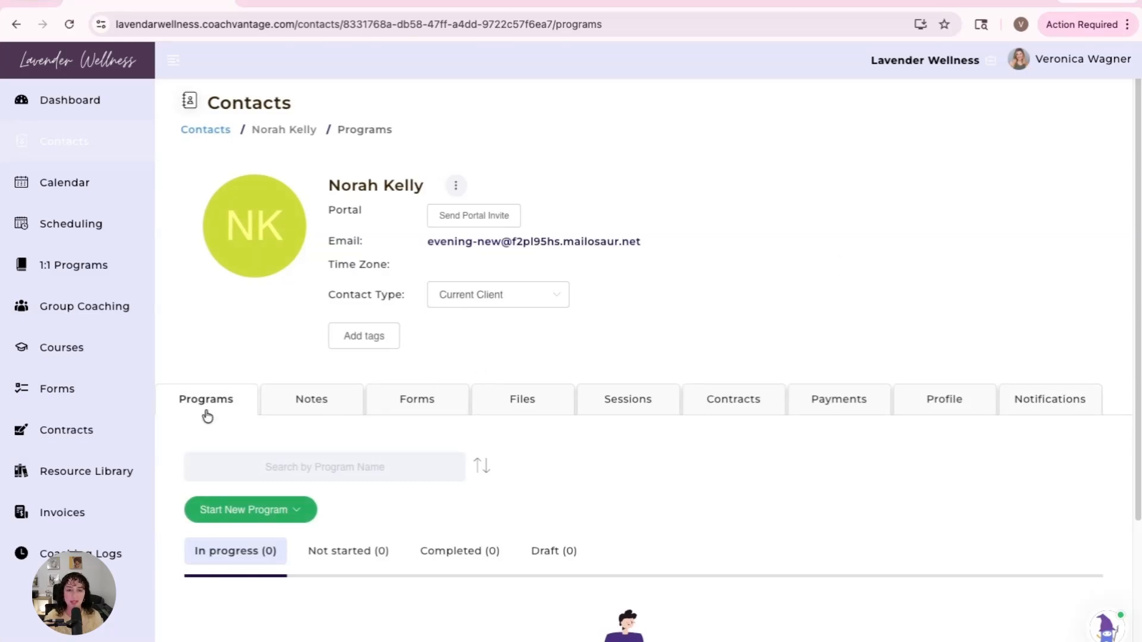
pyautogui.click(351, 409)
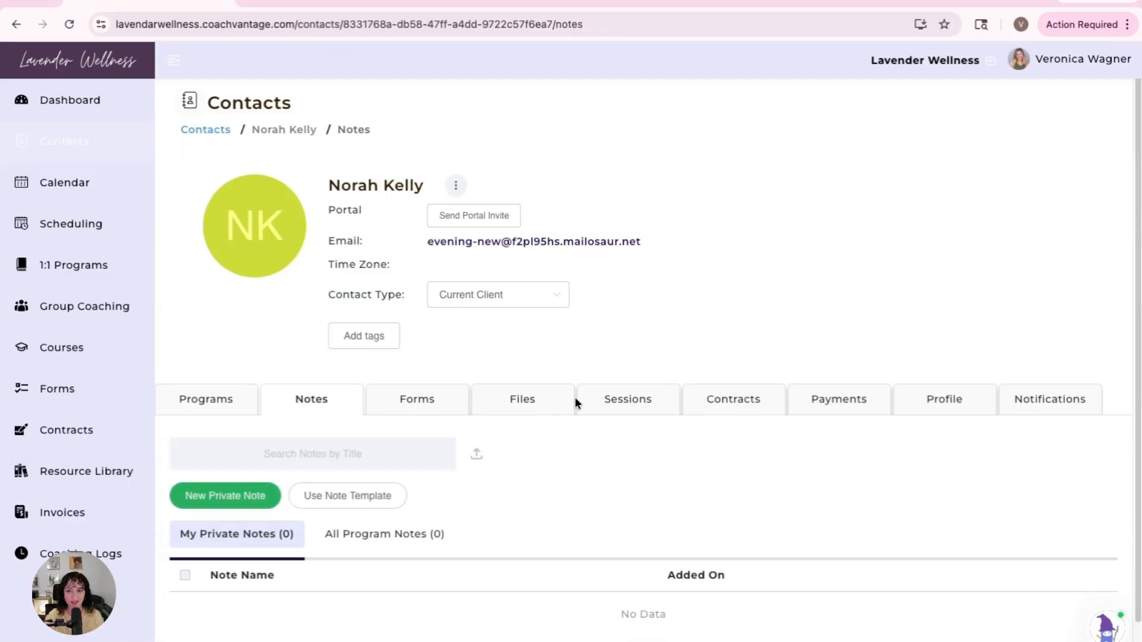
pyautogui.click(600, 407)
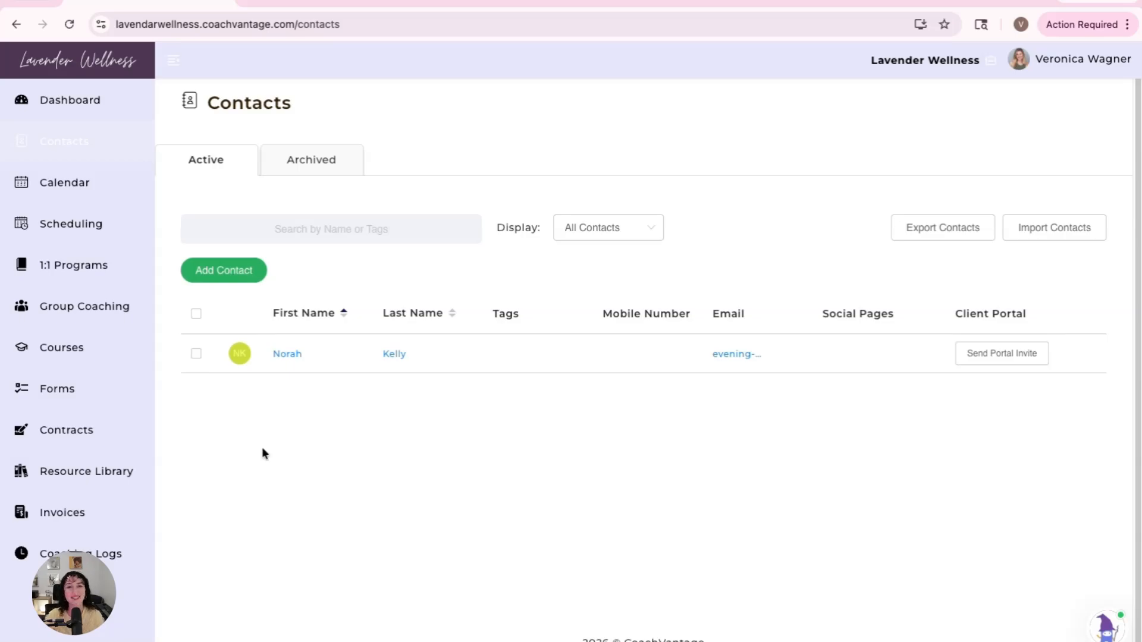
# Browse the form templates in Forms and save the Intake Form template to My Forms
pyautogui.click(122, 404)
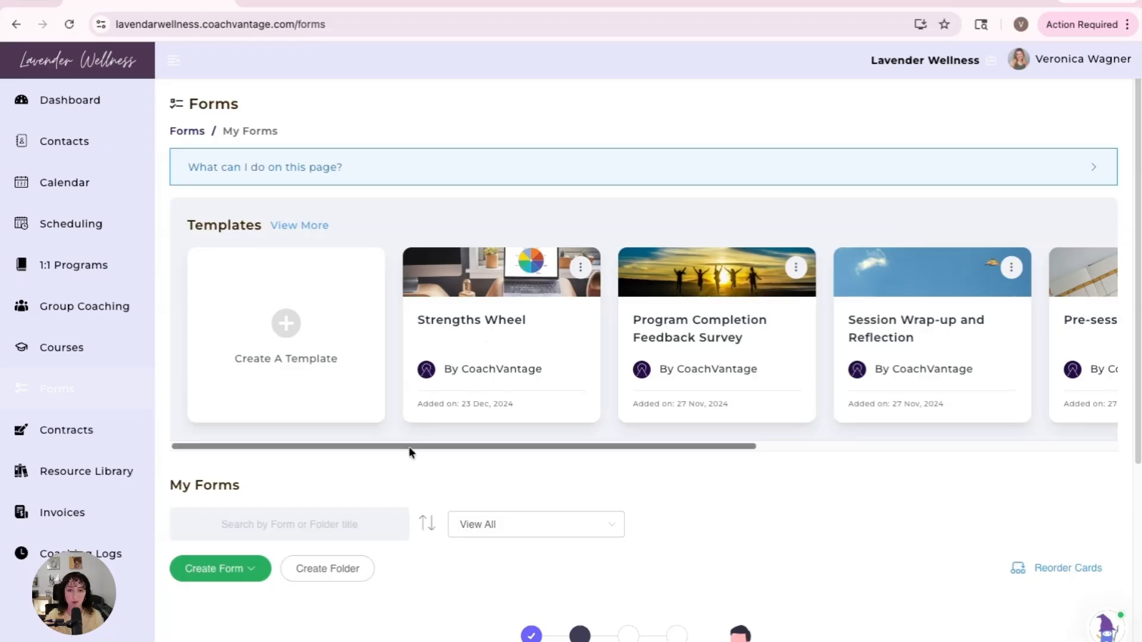
pyautogui.moveTo(407, 446); pyautogui.dragTo(683, 446)
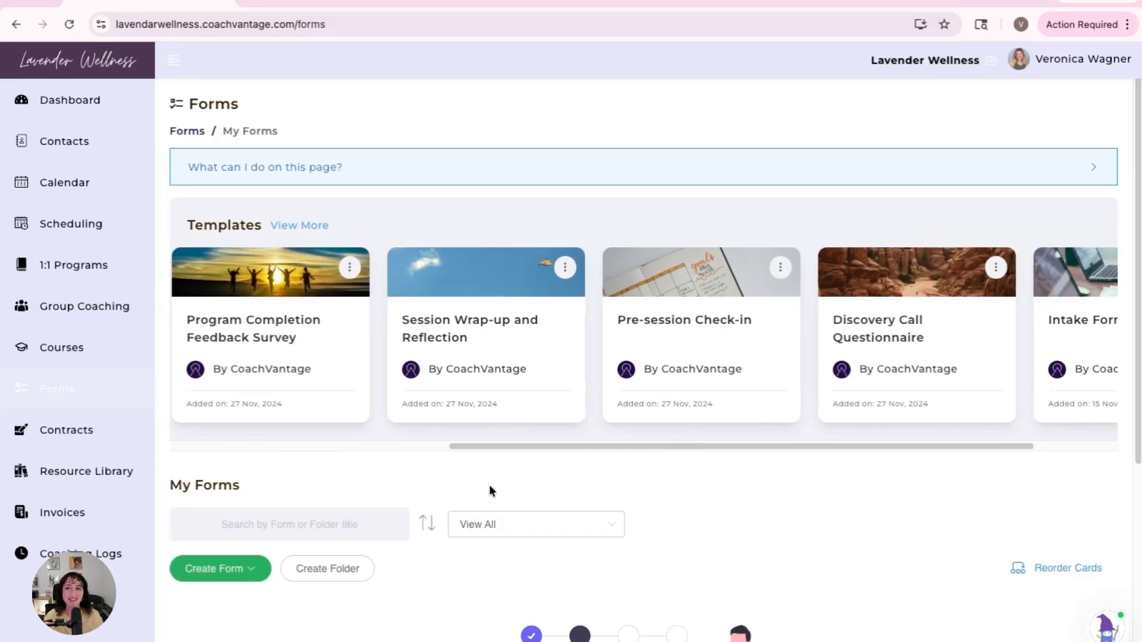
pyautogui.scroll(-1, 484, 482)
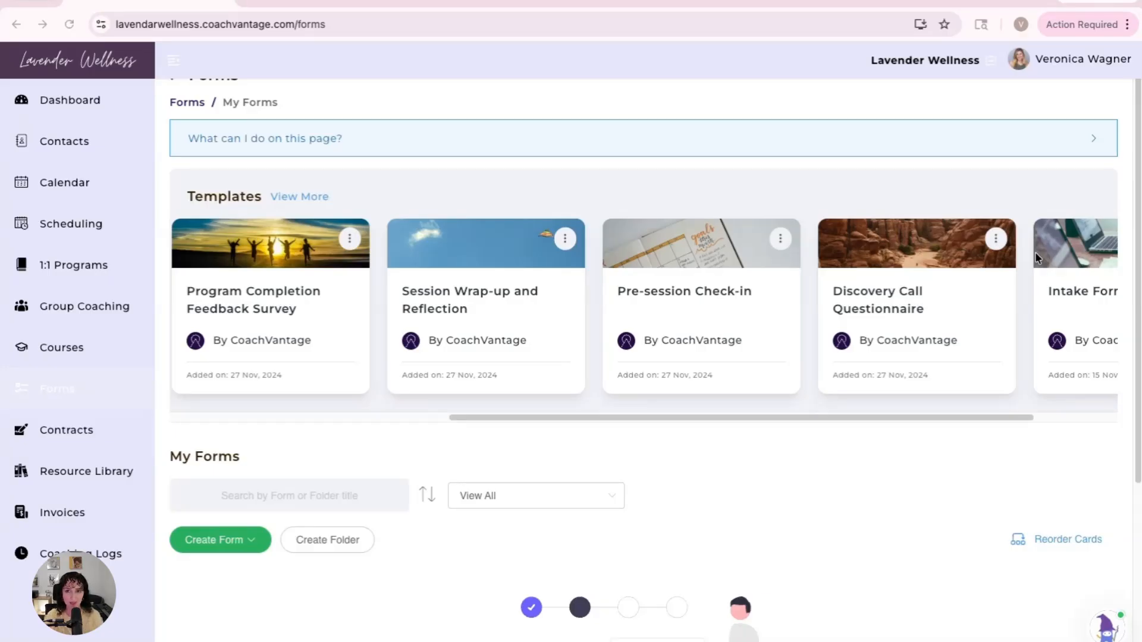
pyautogui.hscroll(3, 1058, 250)
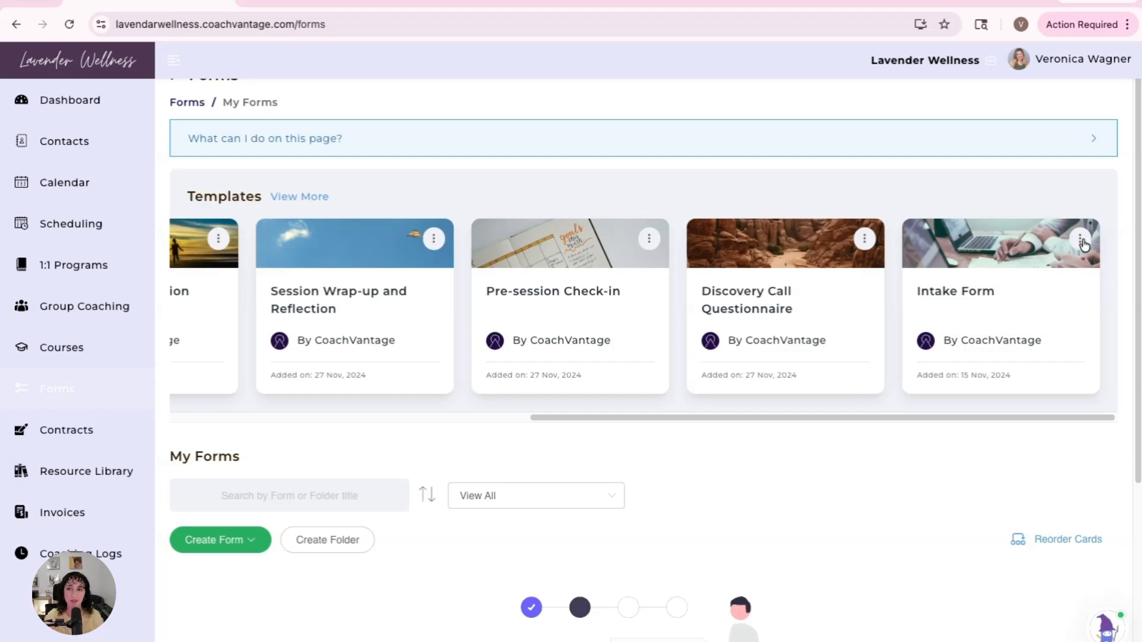
pyautogui.click(1083, 241)
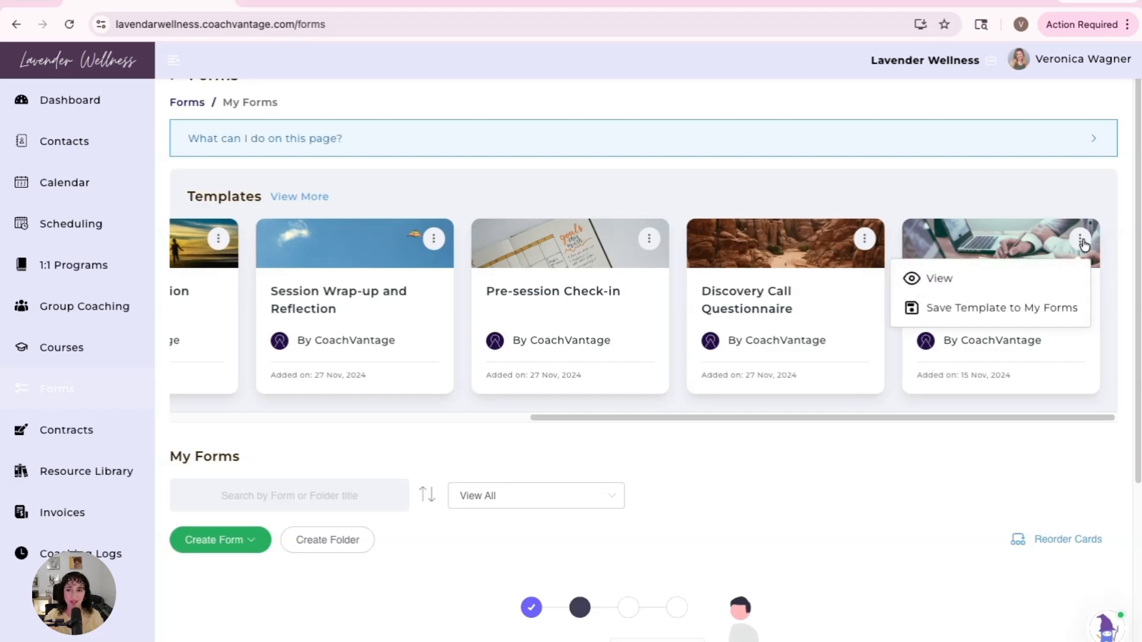
pyautogui.click(1037, 307)
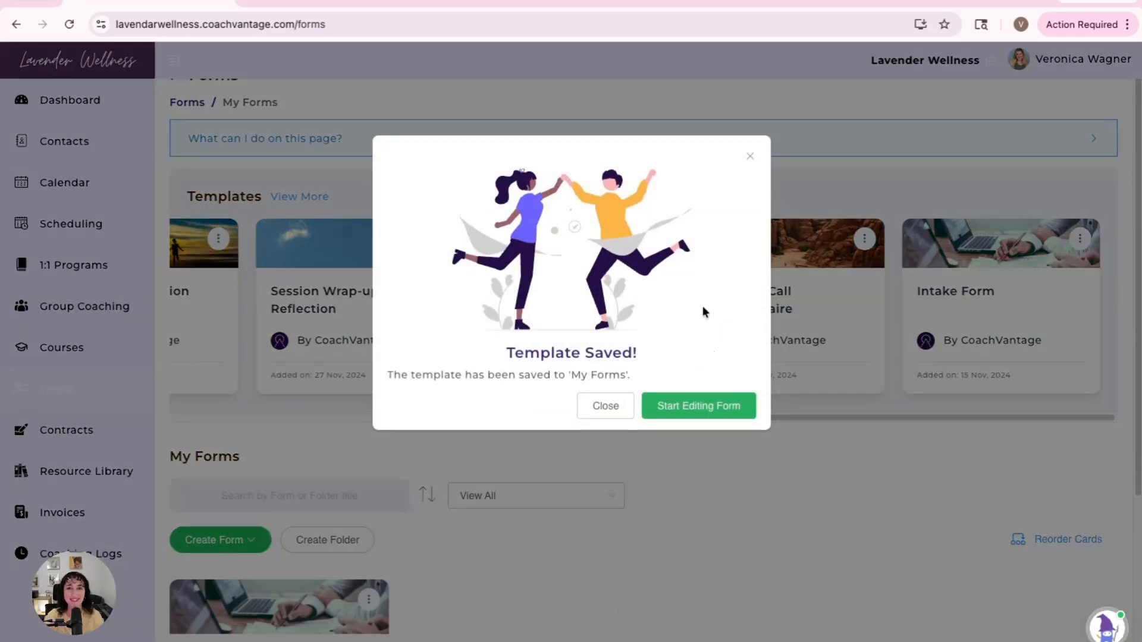
# Edit the saved Intake Form, review its questions, add a blank single-choice question at the end and save
pyautogui.click(718, 407)
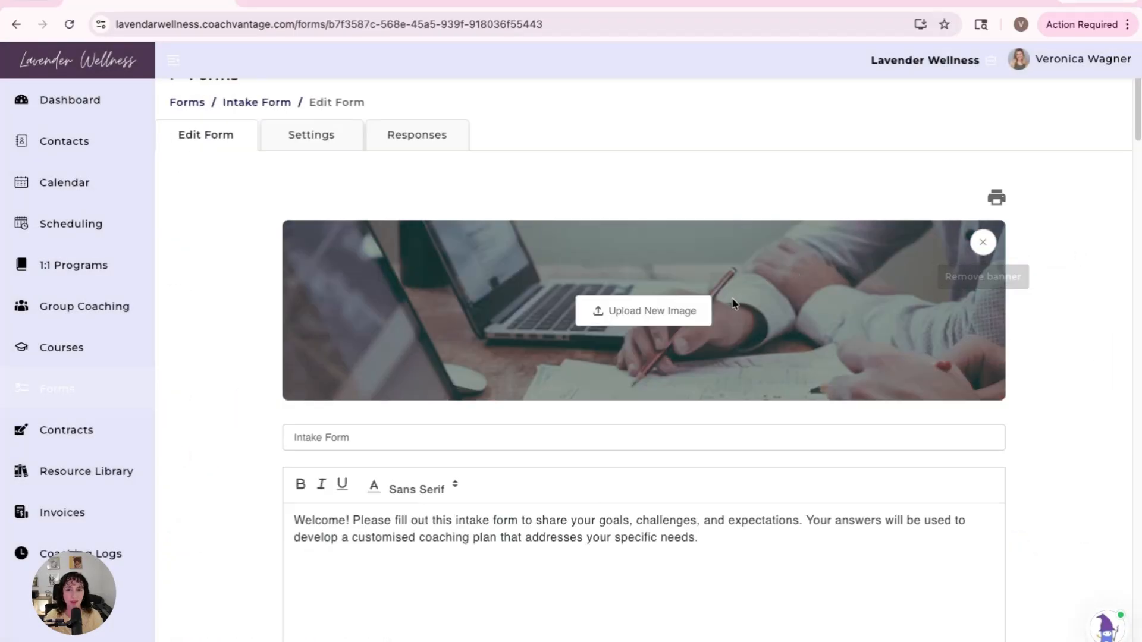
pyautogui.scroll(-5, 1047, 366)
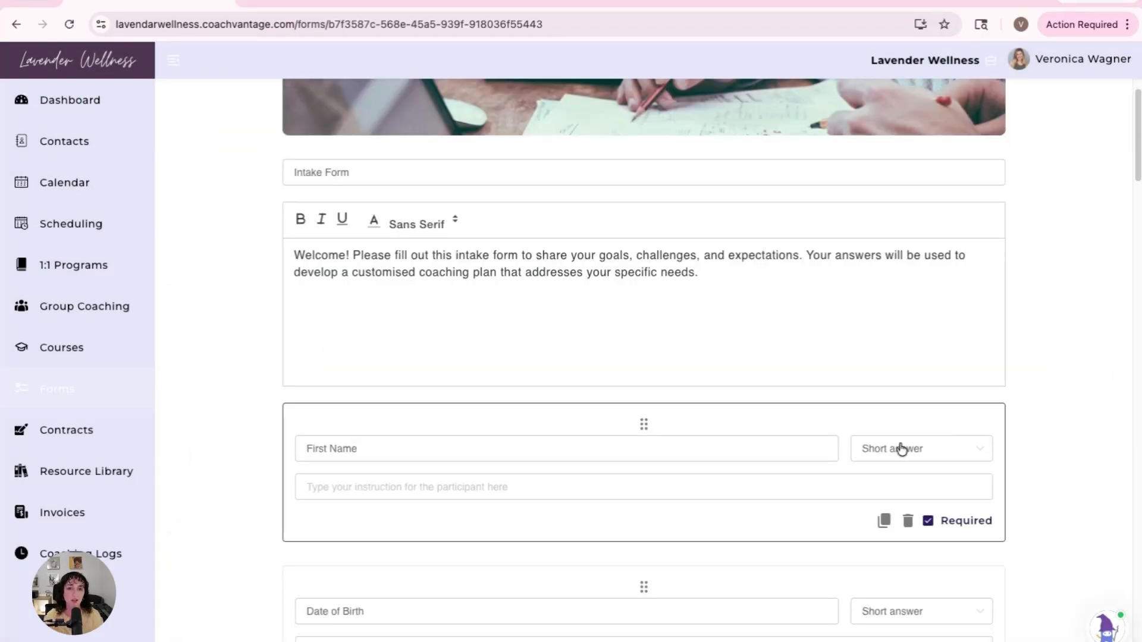
pyautogui.scroll(-20, 901, 449)
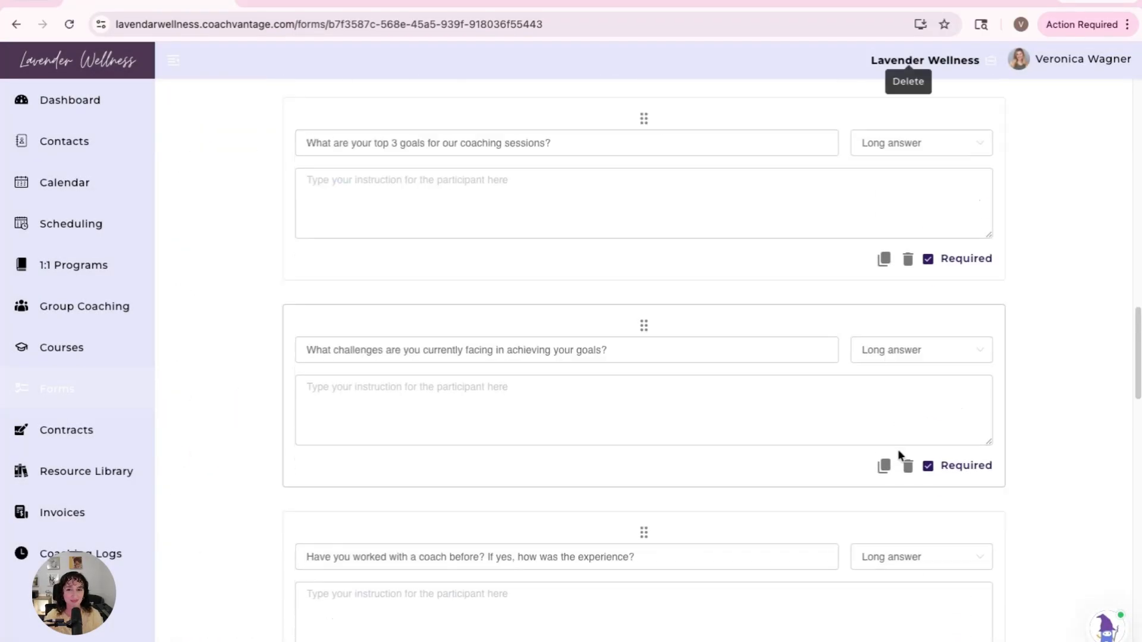
pyautogui.scroll(-20, 897, 450)
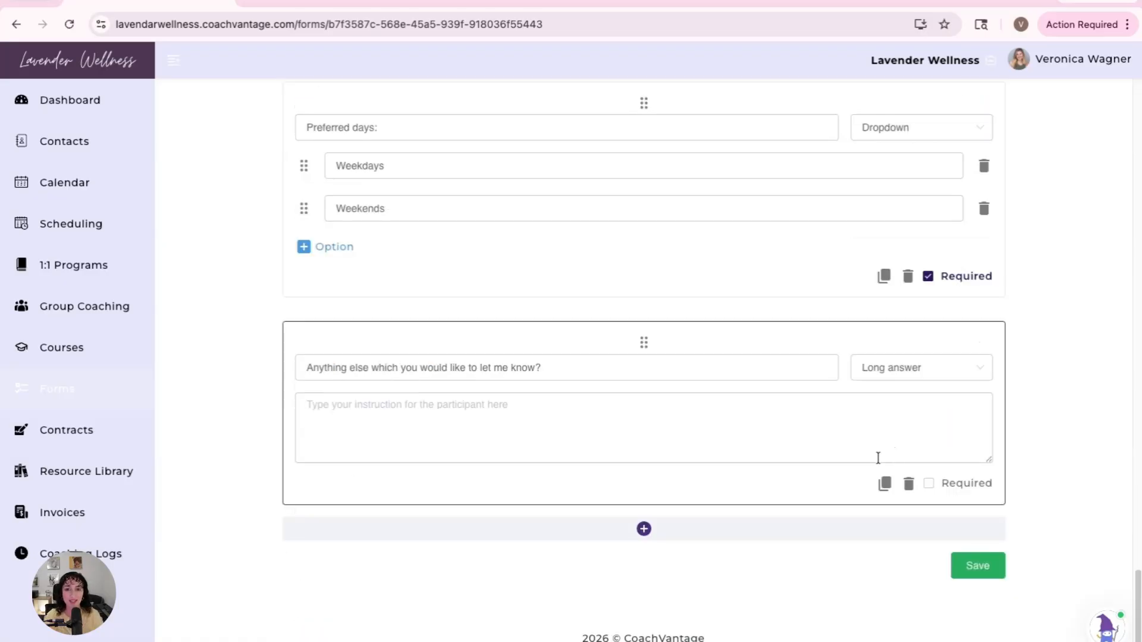
pyautogui.click(644, 530)
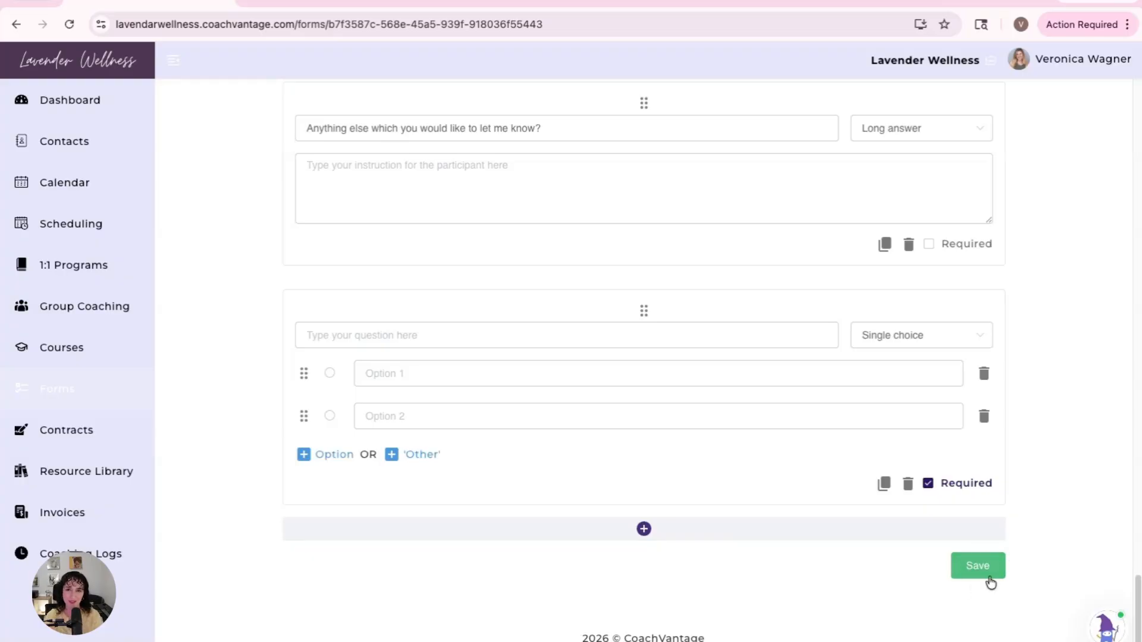
pyautogui.click(988, 575)
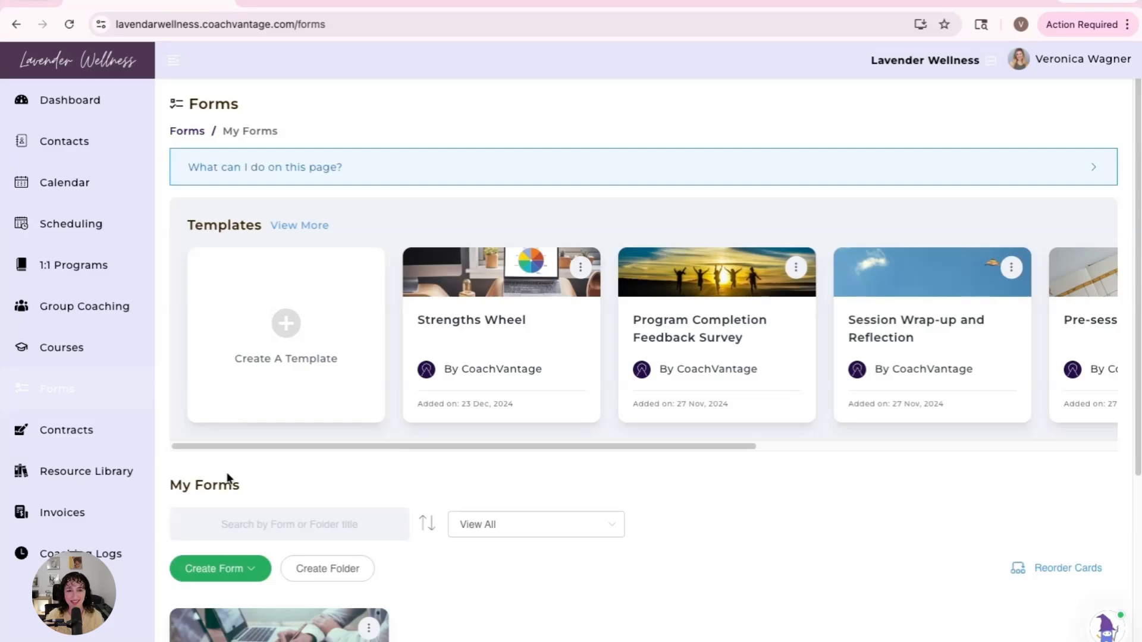
# In Contracts, create a new template from the uploaded Coaching-Agreement-Template.pdf and continue to editing the document
pyautogui.click(71, 430)
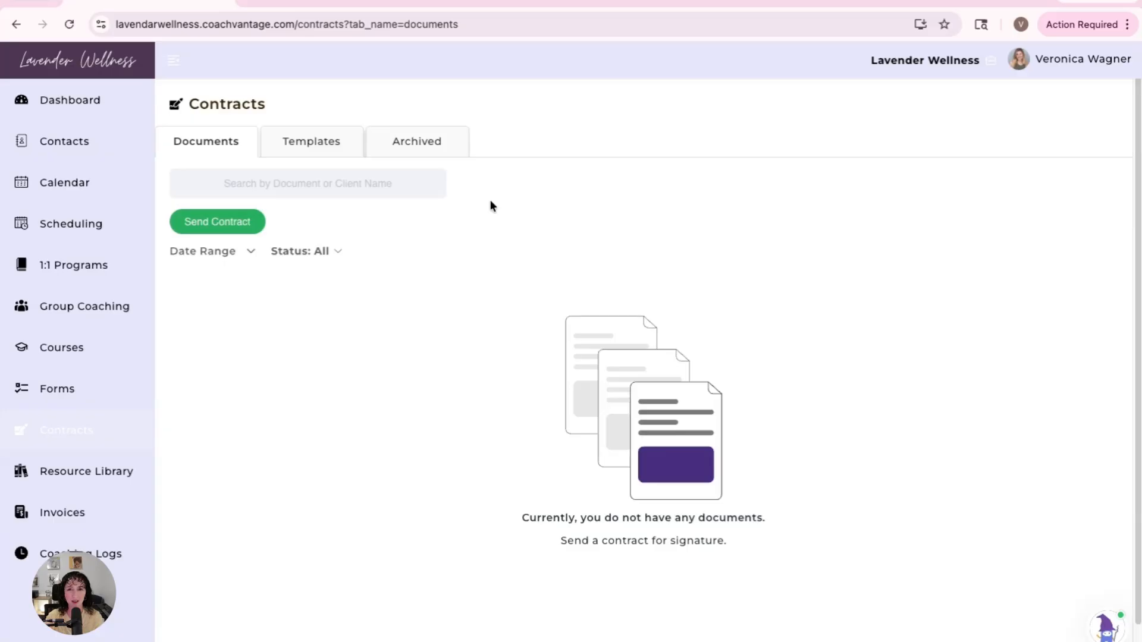
pyautogui.click(322, 157)
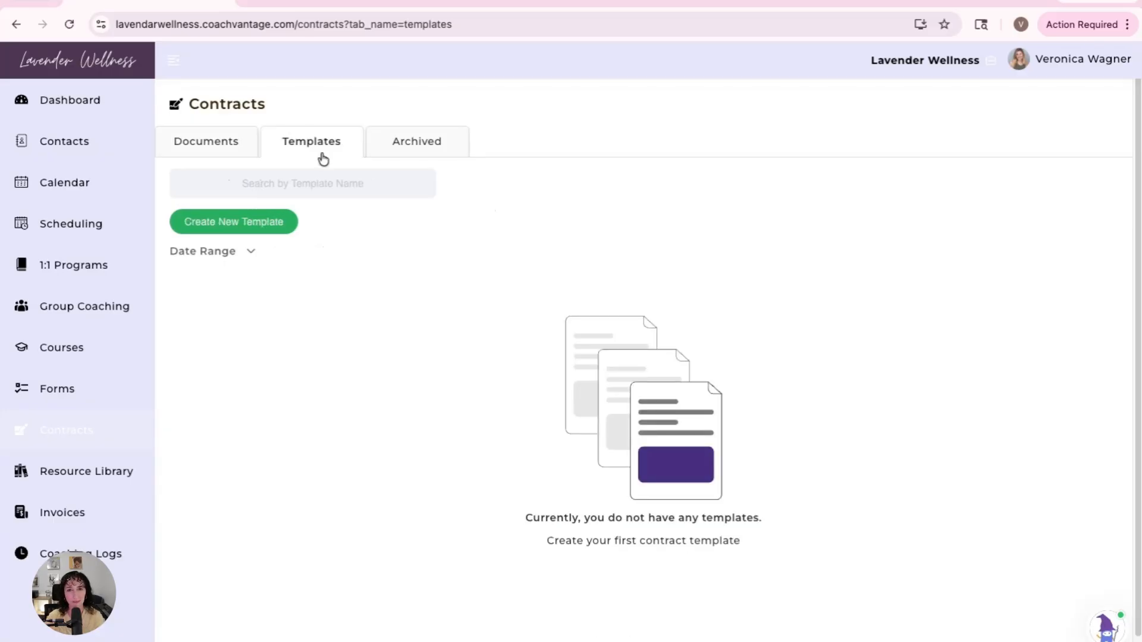
pyautogui.click(248, 232)
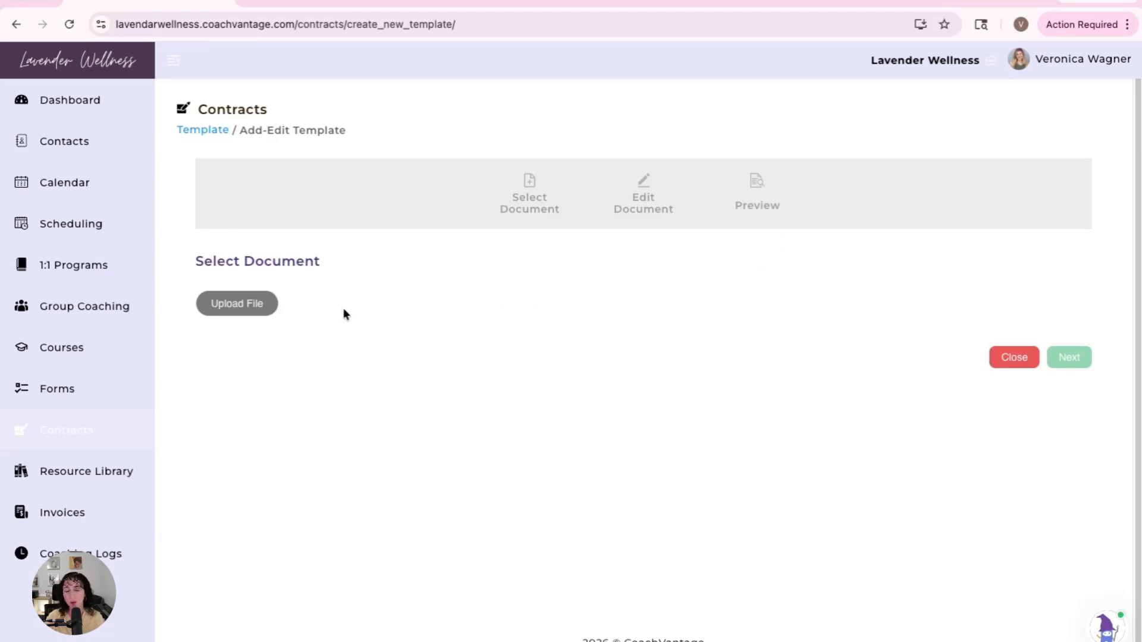
pyautogui.click(257, 314)
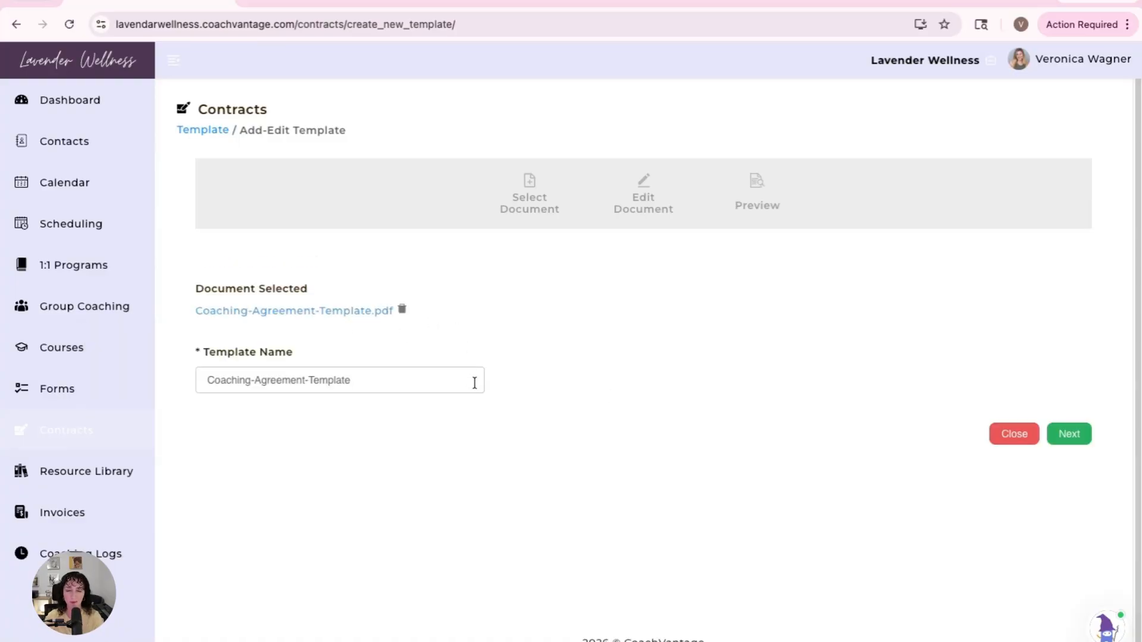
pyautogui.click(1064, 440)
# Place Full Name, Signature and Date fields for the client and the coach in the agreement's signature block and continue to the preview
pyautogui.scroll(-1, 765, 402)
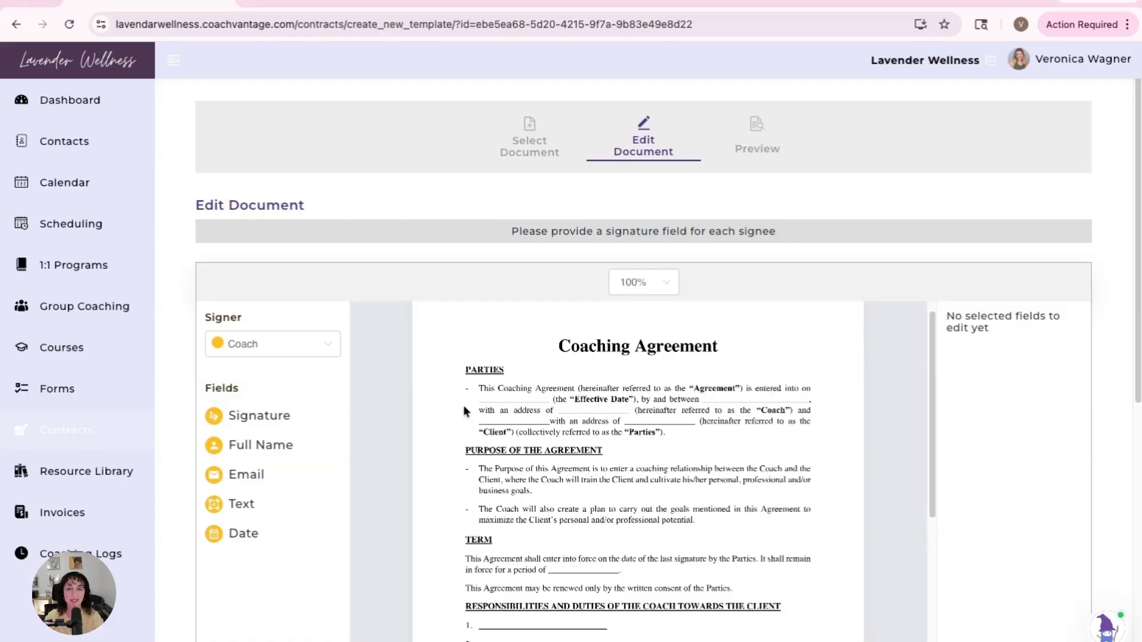
pyautogui.click(329, 350)
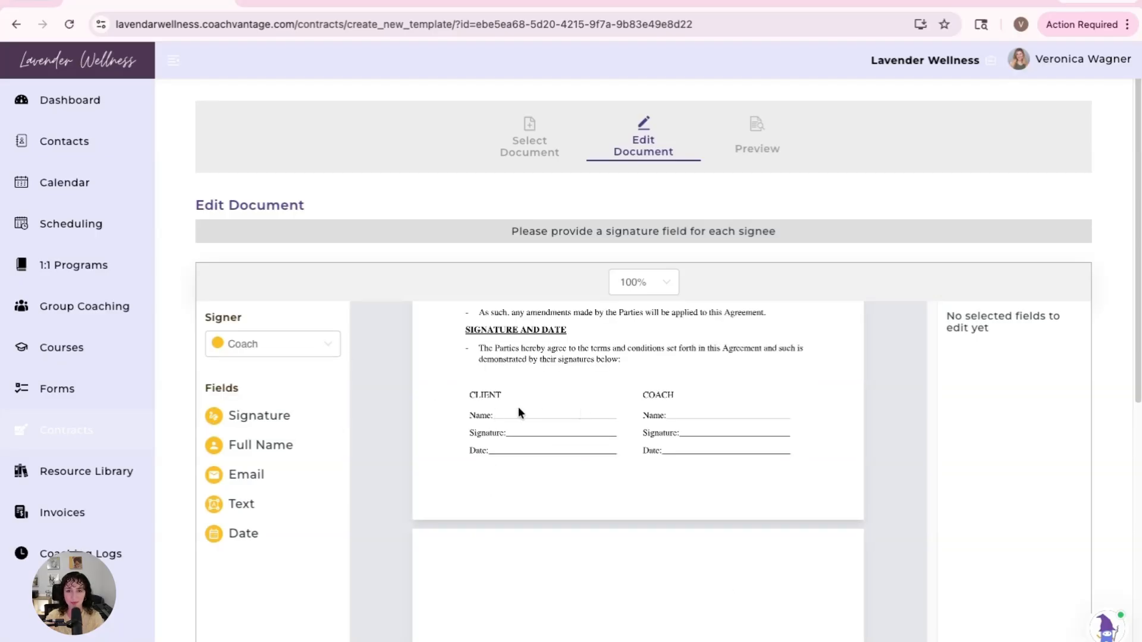
pyautogui.click(284, 351)
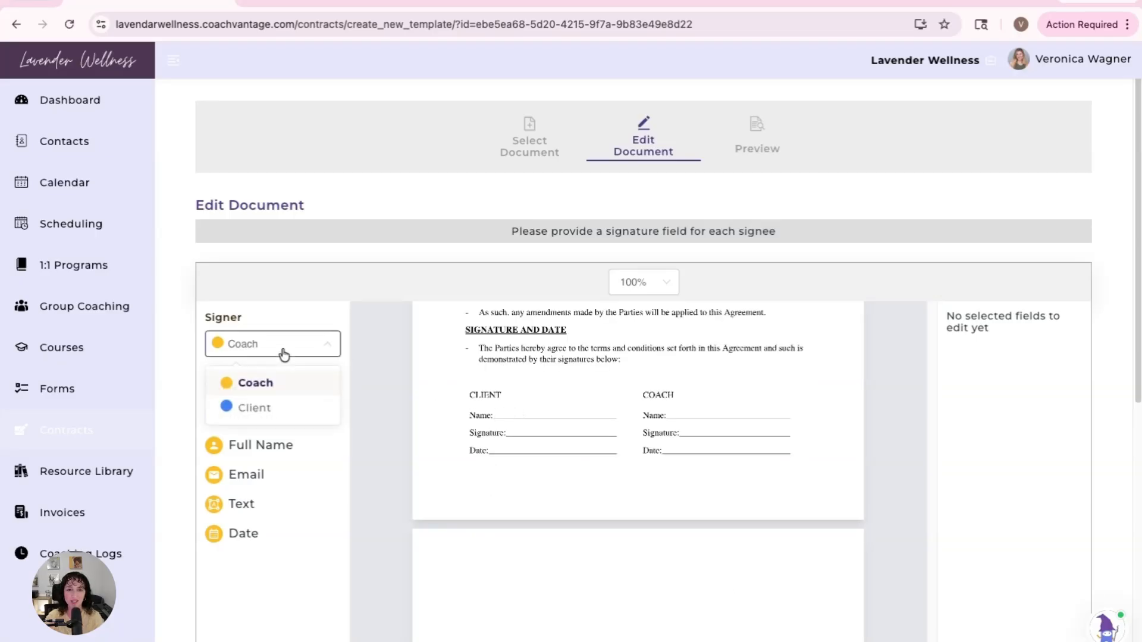
pyautogui.click(283, 409)
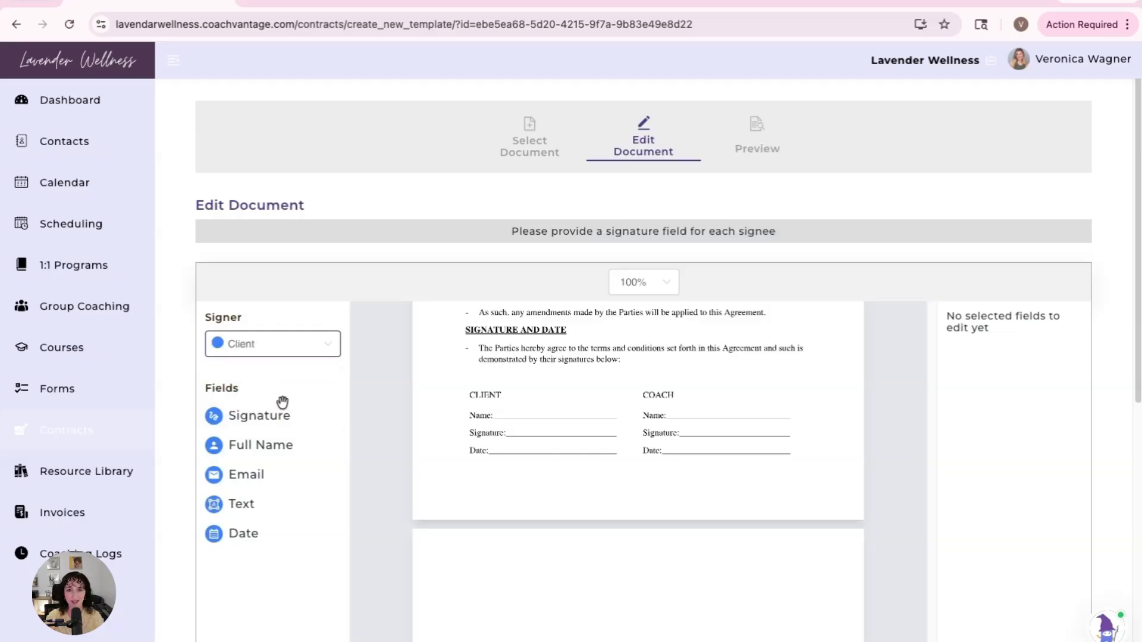
pyautogui.moveTo(259, 444)
pyautogui.mouseDown()
pyautogui.moveTo(589, 392)
pyautogui.moveTo(515, 412)
pyautogui.mouseUp()
pyautogui.moveTo(282, 407)
pyautogui.mouseDown()
pyautogui.moveTo(559, 447)
pyautogui.moveTo(567, 461)
pyautogui.mouseUp()
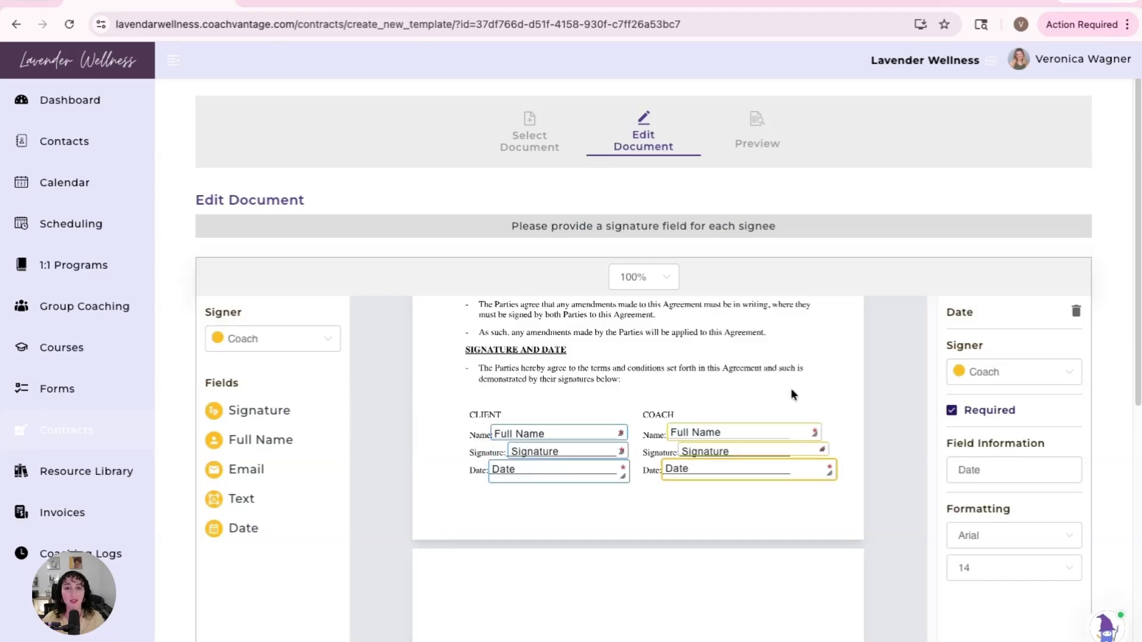
pyautogui.scroll(-10, 1112, 360)
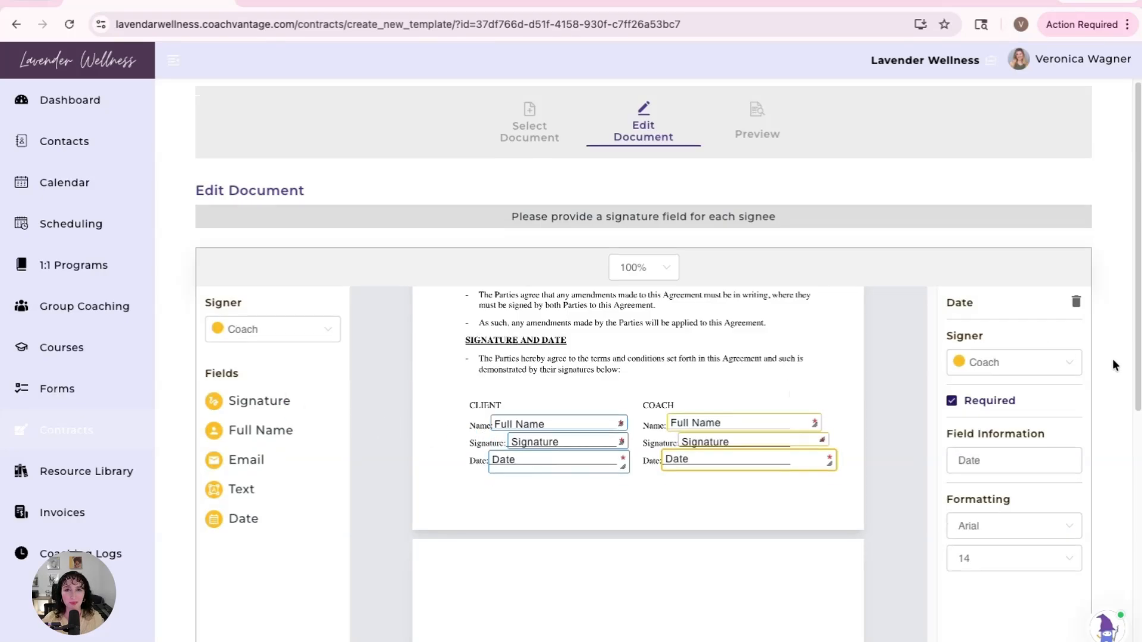
pyautogui.click(1069, 574)
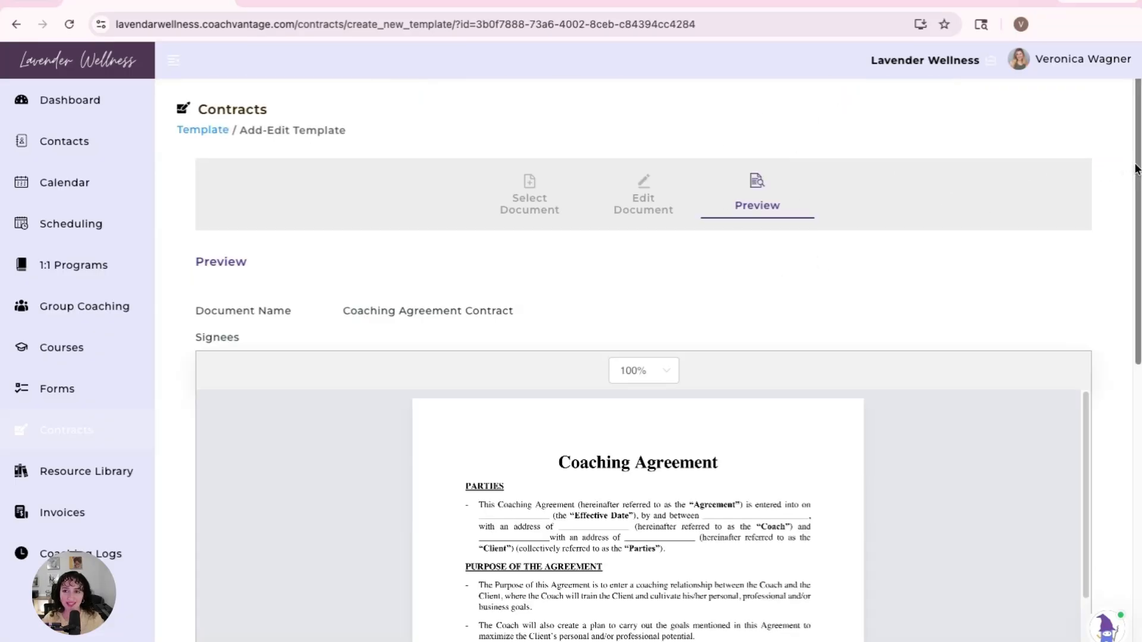
# Check the signature fields in the Coaching Agreement Contract preview and save the template
pyautogui.moveTo(1136, 171); pyautogui.dragTo(1136, 326)
pyautogui.scroll(-15, 815, 435)
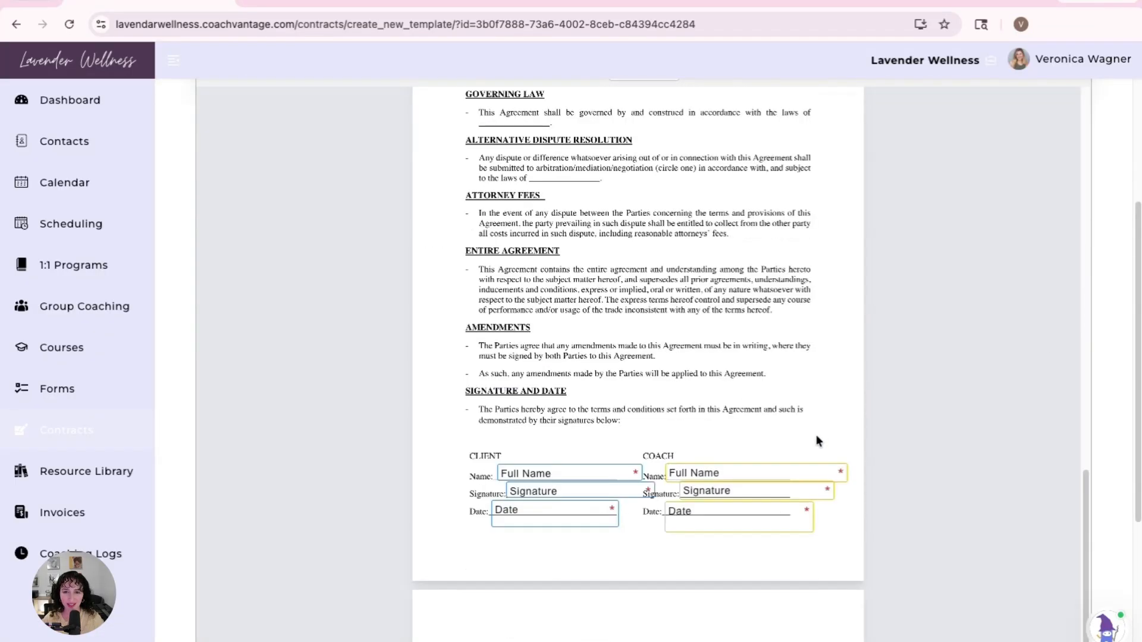
pyautogui.scroll(3, 816, 436)
pyautogui.scroll(-5, 1123, 289)
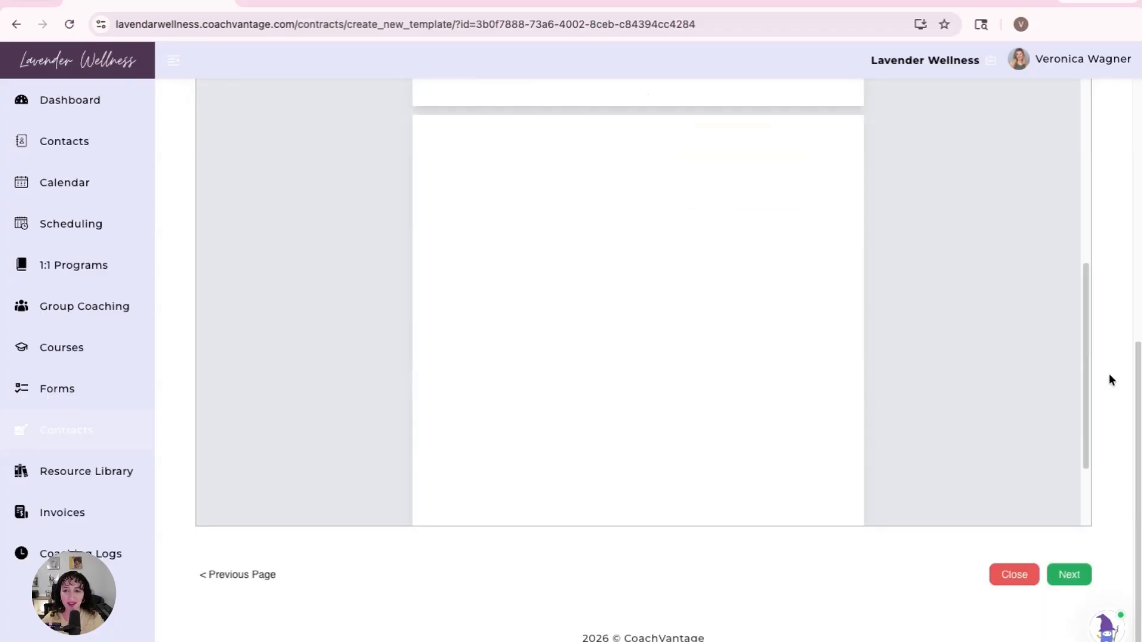
pyautogui.click(1068, 576)
pyautogui.click(780, 430)
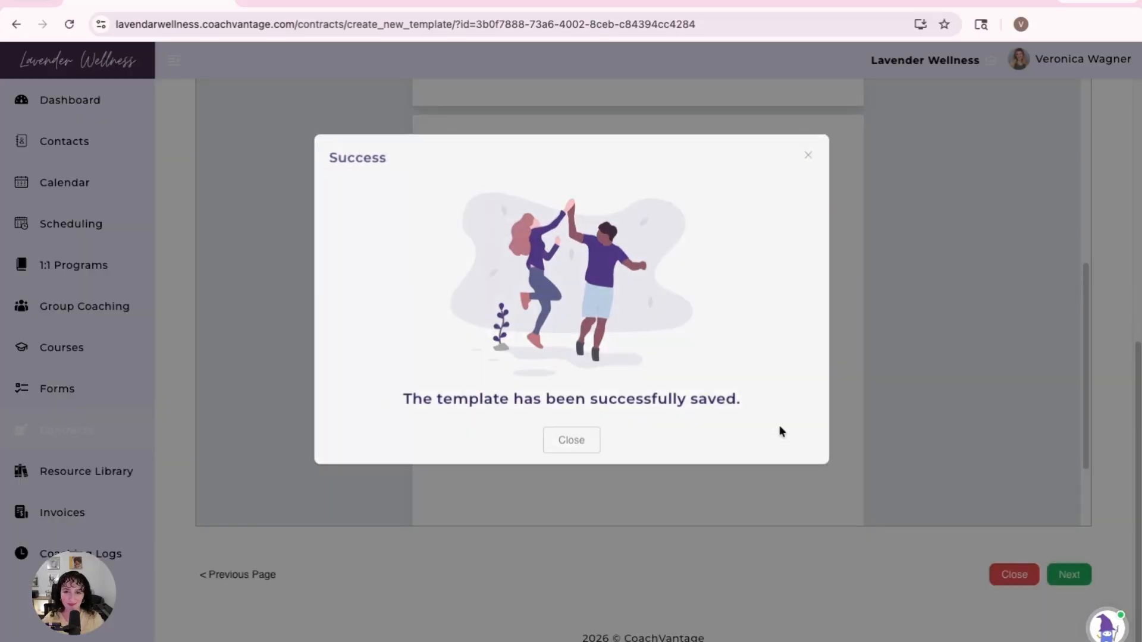
# Close the template-saved message, start a new event in Scheduling and review its Event Information fields
pyautogui.click(586, 445)
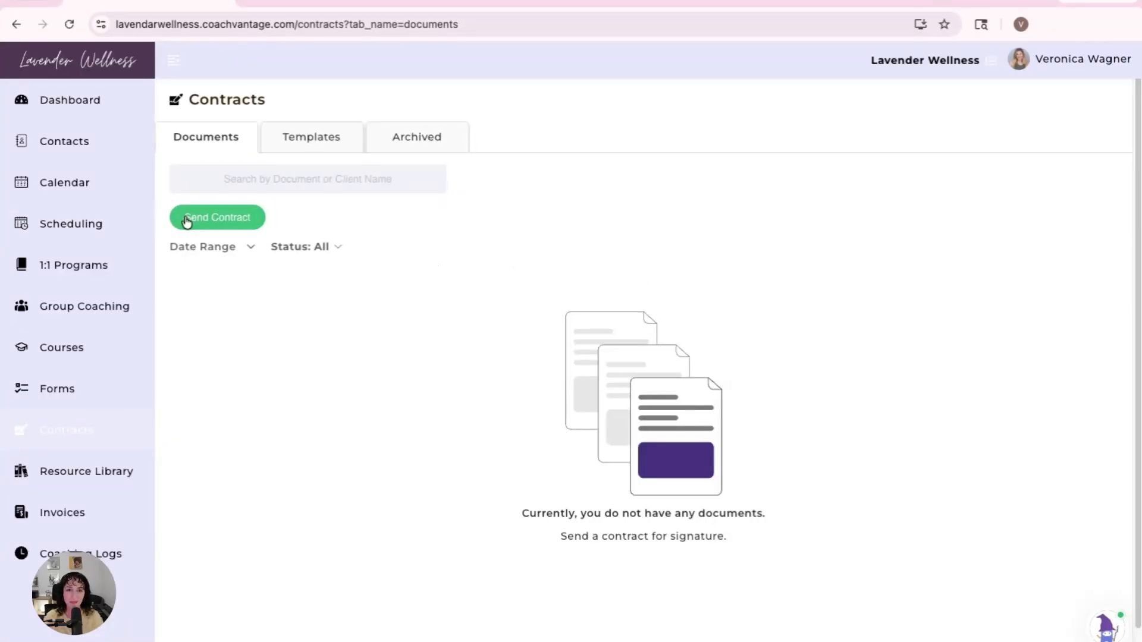
pyautogui.click(139, 230)
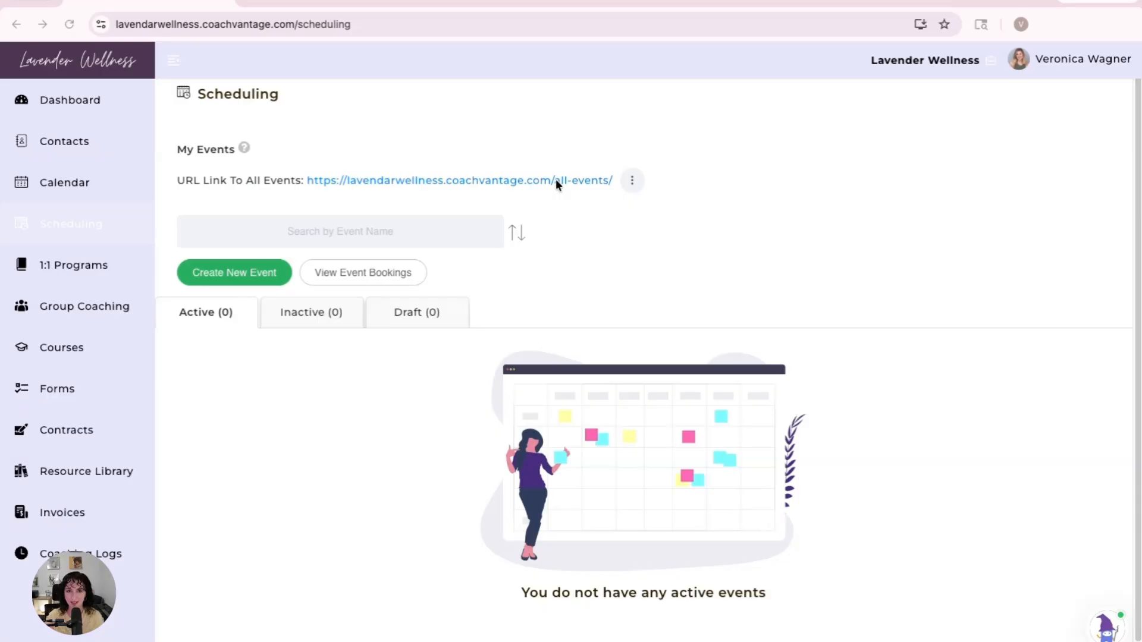
pyautogui.click(255, 284)
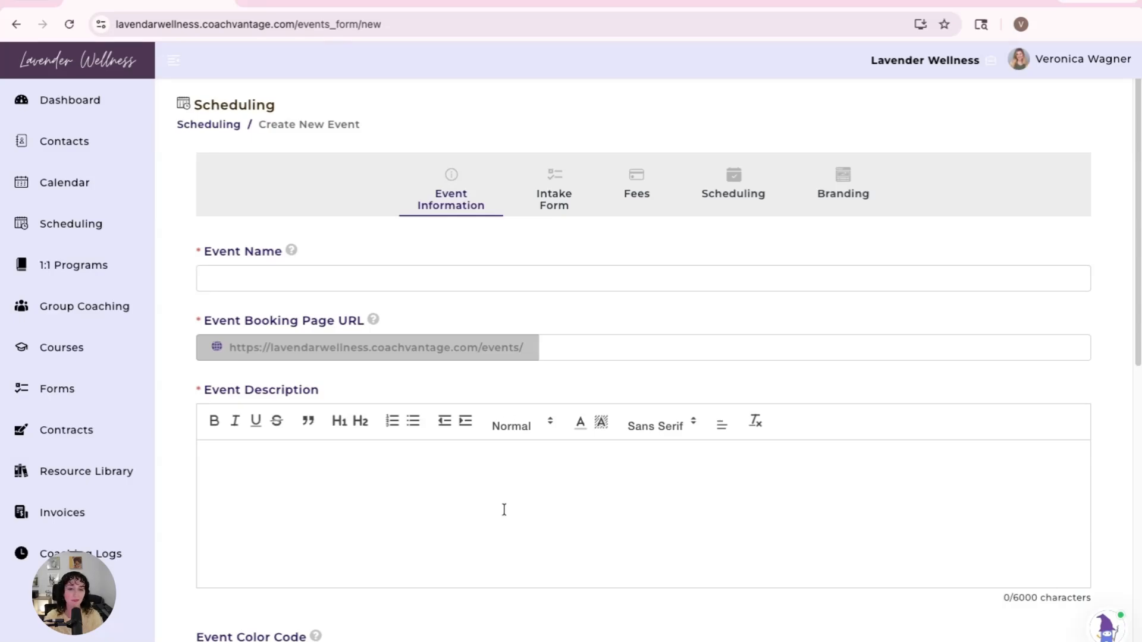
pyautogui.scroll(-7, 505, 511)
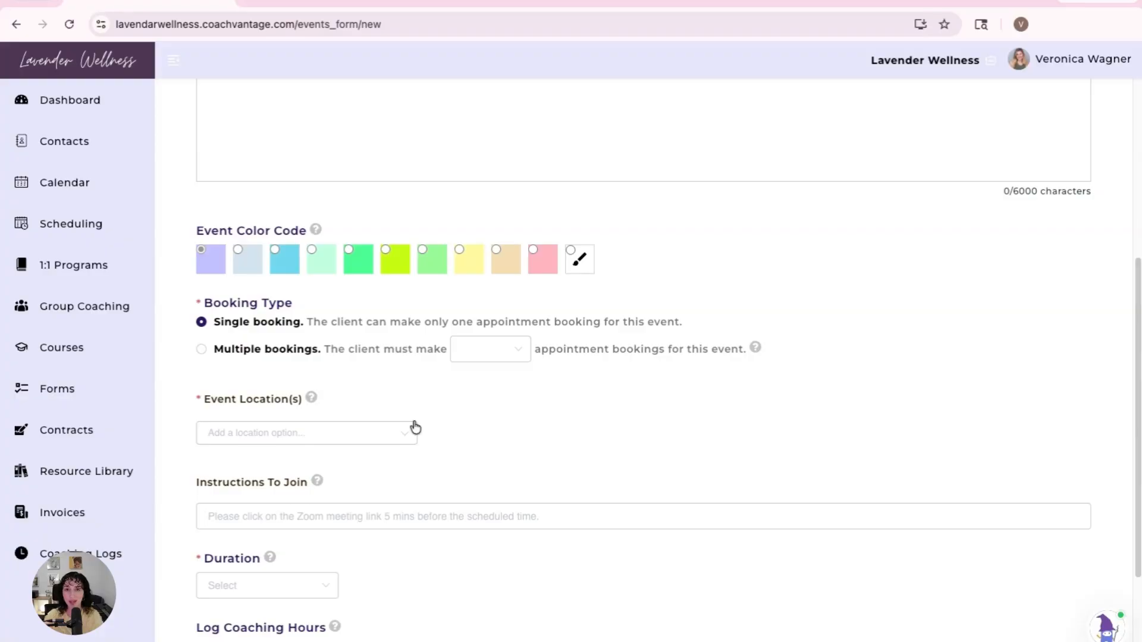
pyautogui.scroll(7, 562, 405)
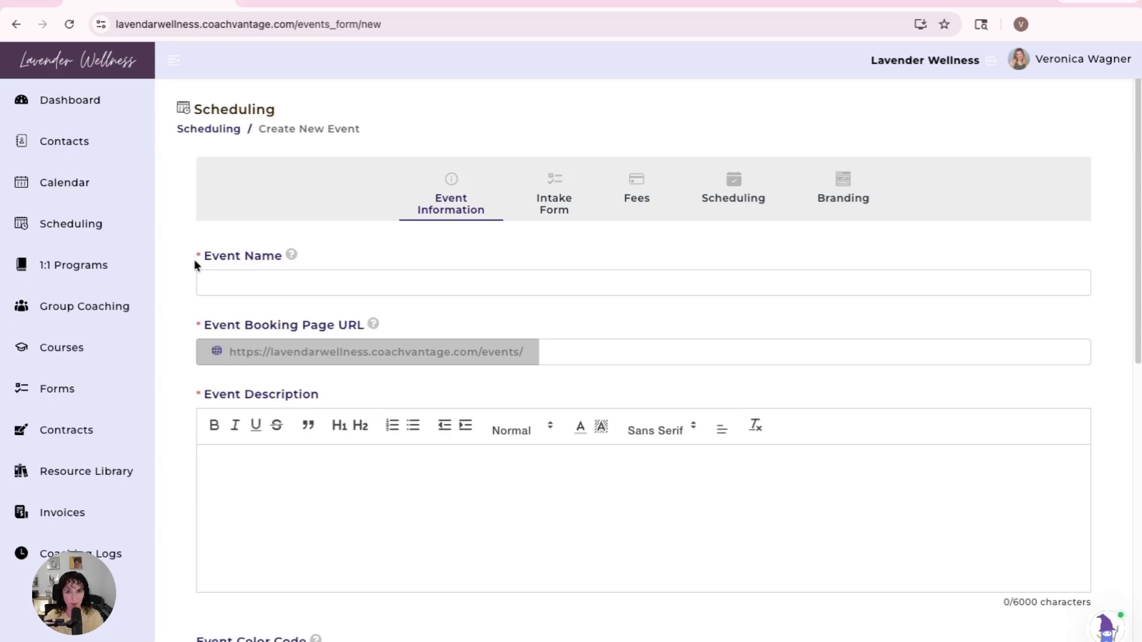
# Start a new program in 1:1 Programs and review its Program Information fields, including location, structure, privacy and coaching-hours logging
pyautogui.click(125, 266)
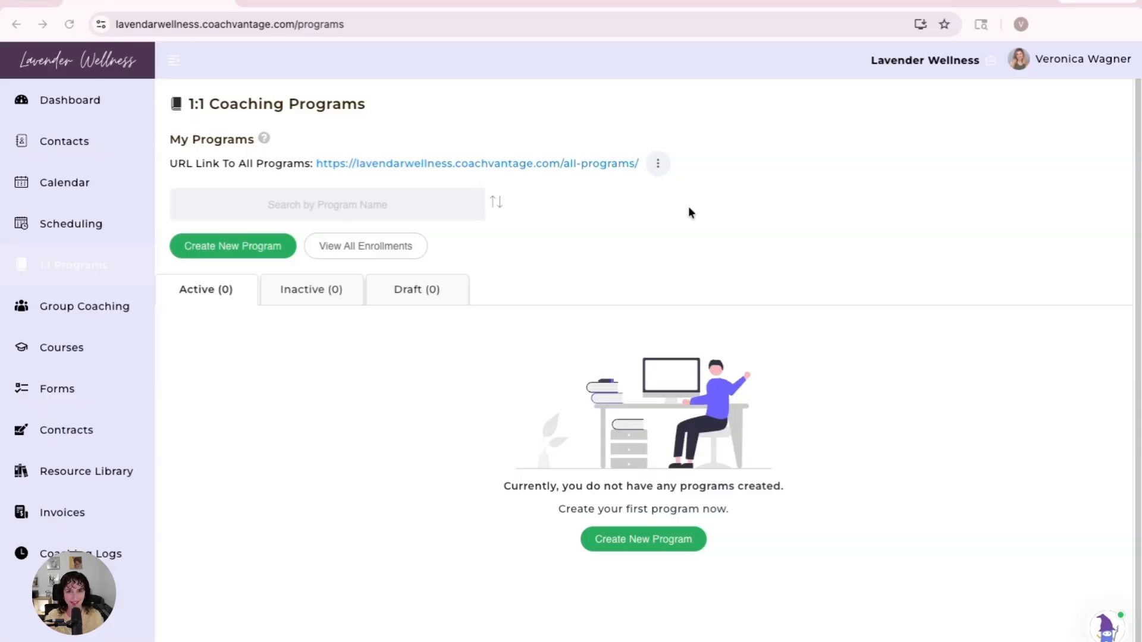
pyautogui.click(259, 246)
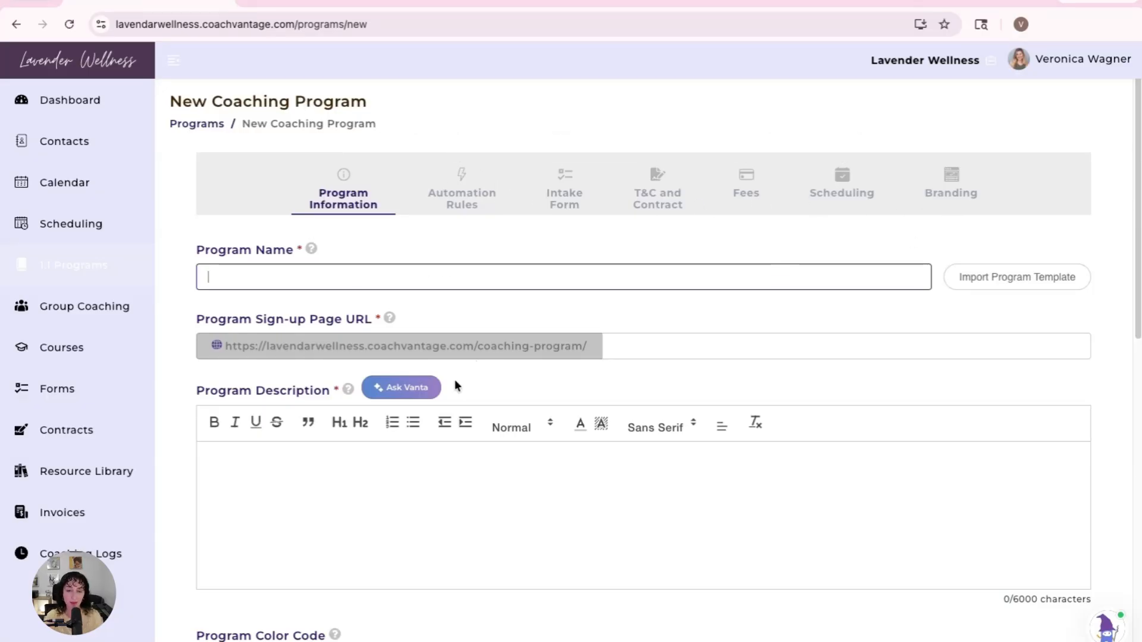
pyautogui.scroll(-1, 533, 499)
pyautogui.scroll(-7, 534, 499)
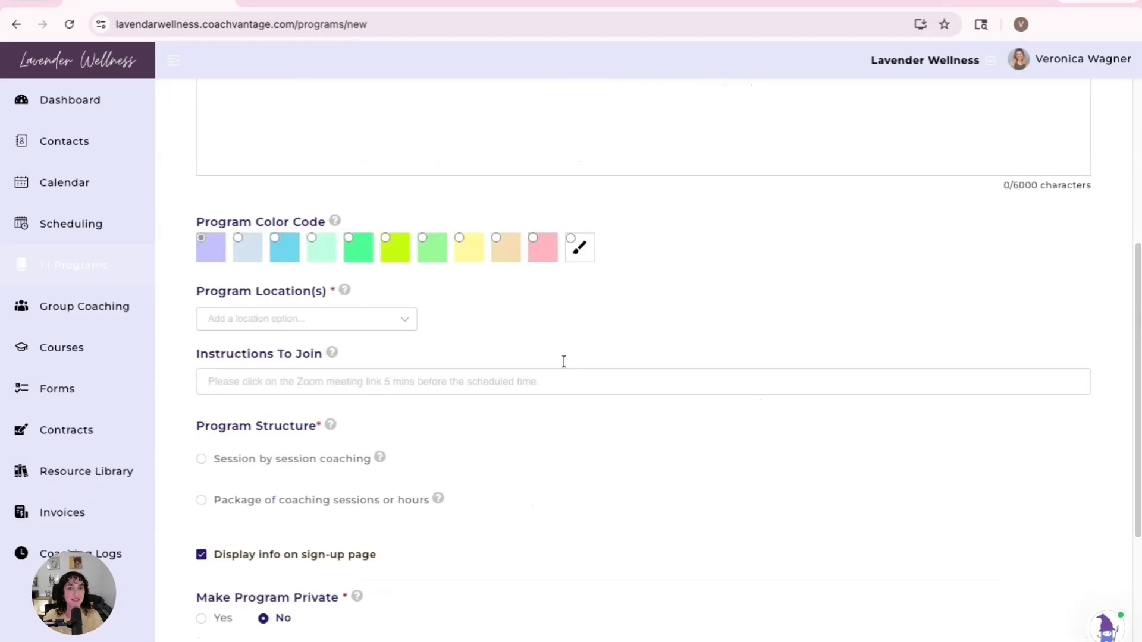
pyautogui.scroll(-3, 608, 490)
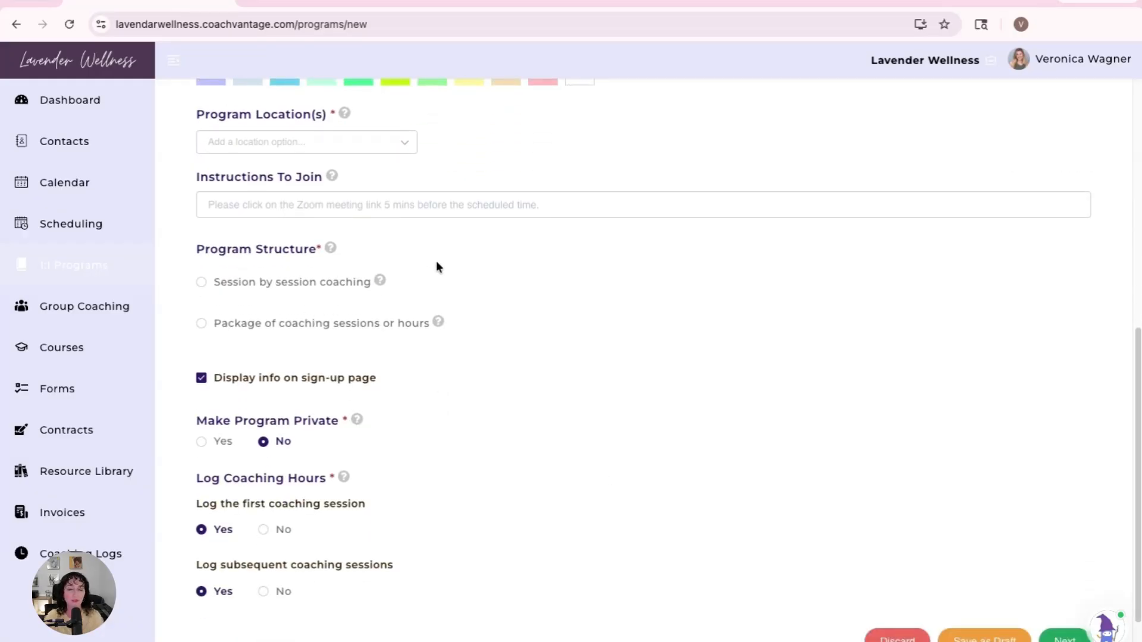
pyautogui.scroll(1, 568, 459)
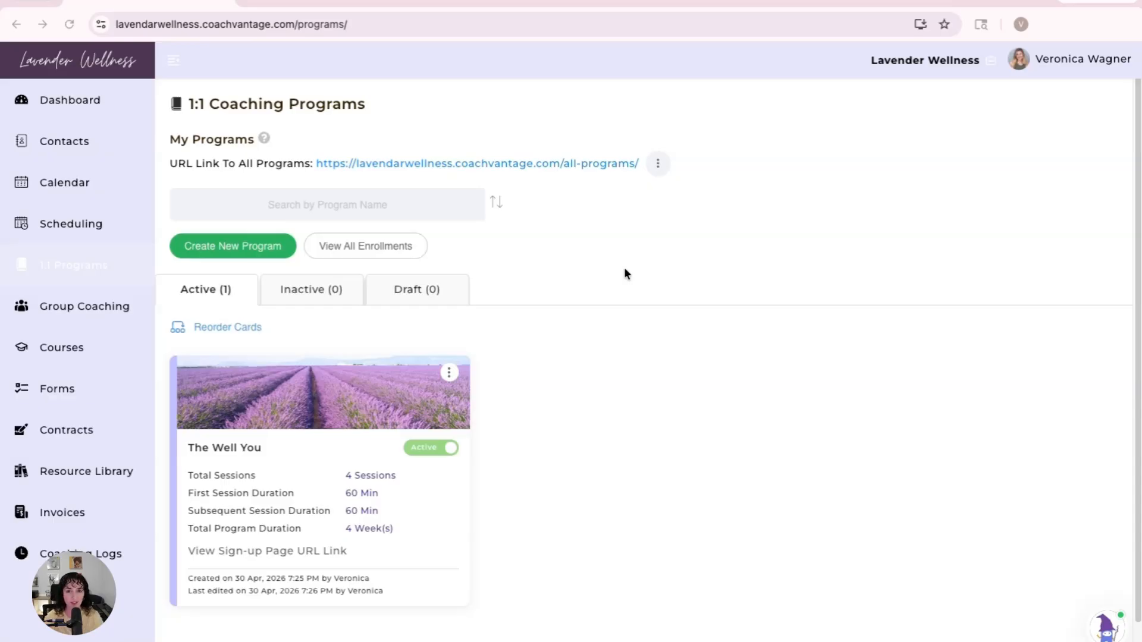
# Copy the website embed code for The Well You program's sign-up button, and copy its sign-up page URL link
pyautogui.click(449, 373)
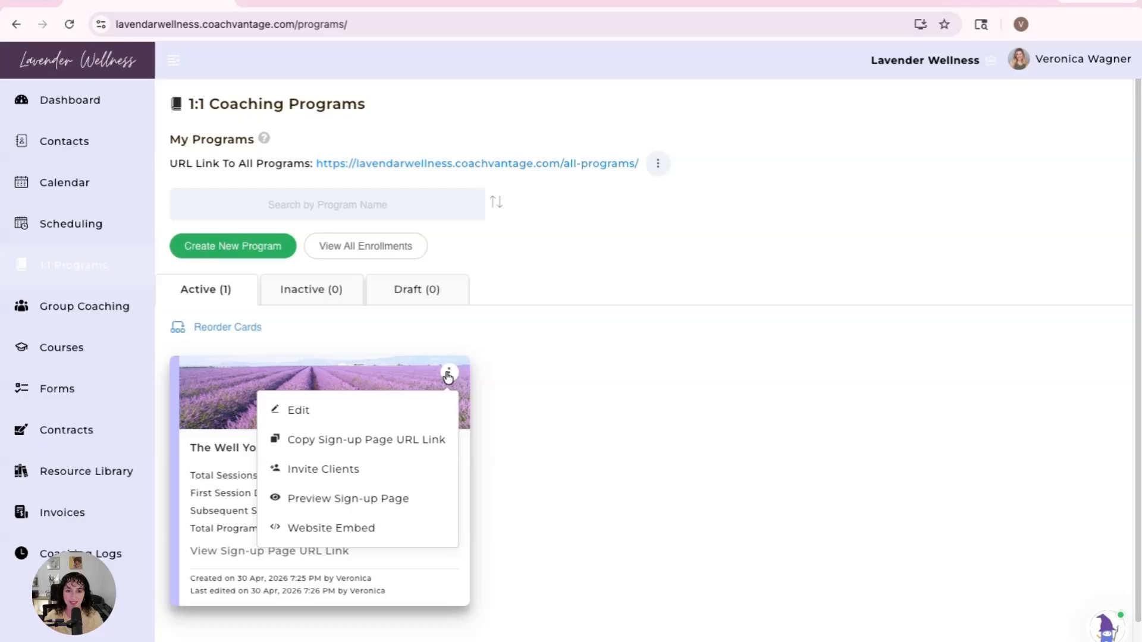
pyautogui.click(403, 527)
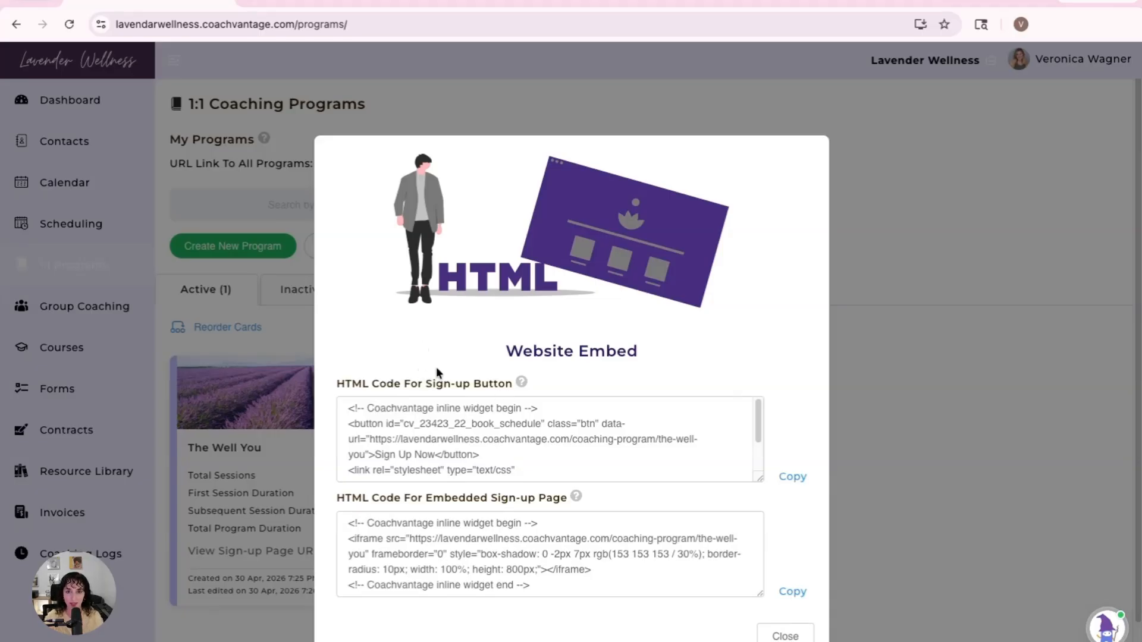
pyautogui.click(797, 481)
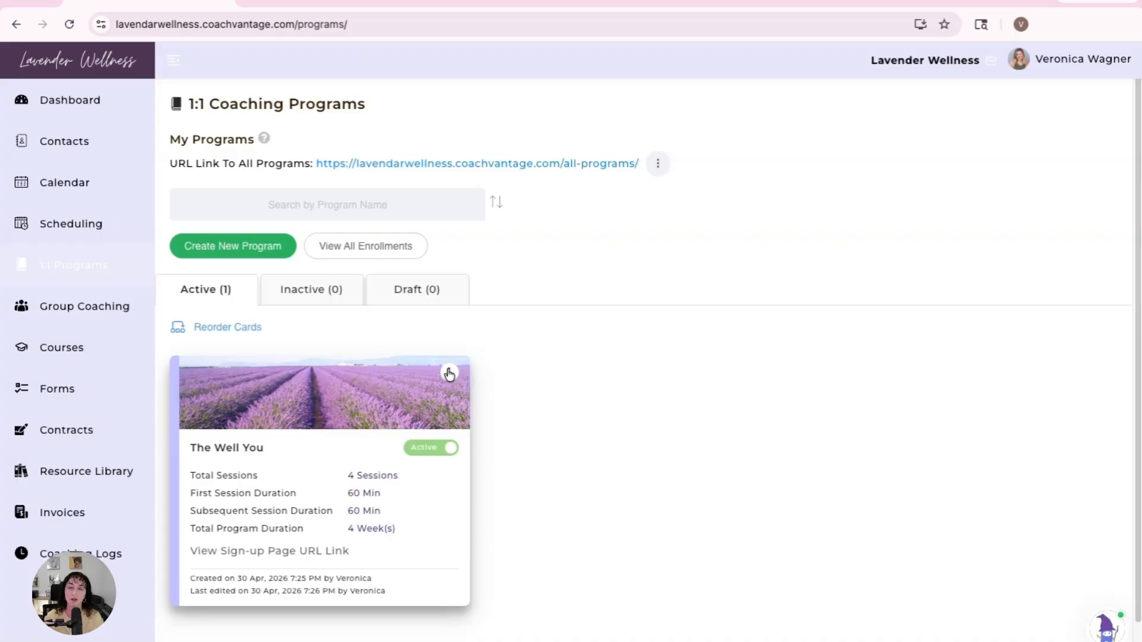
pyautogui.click(450, 374)
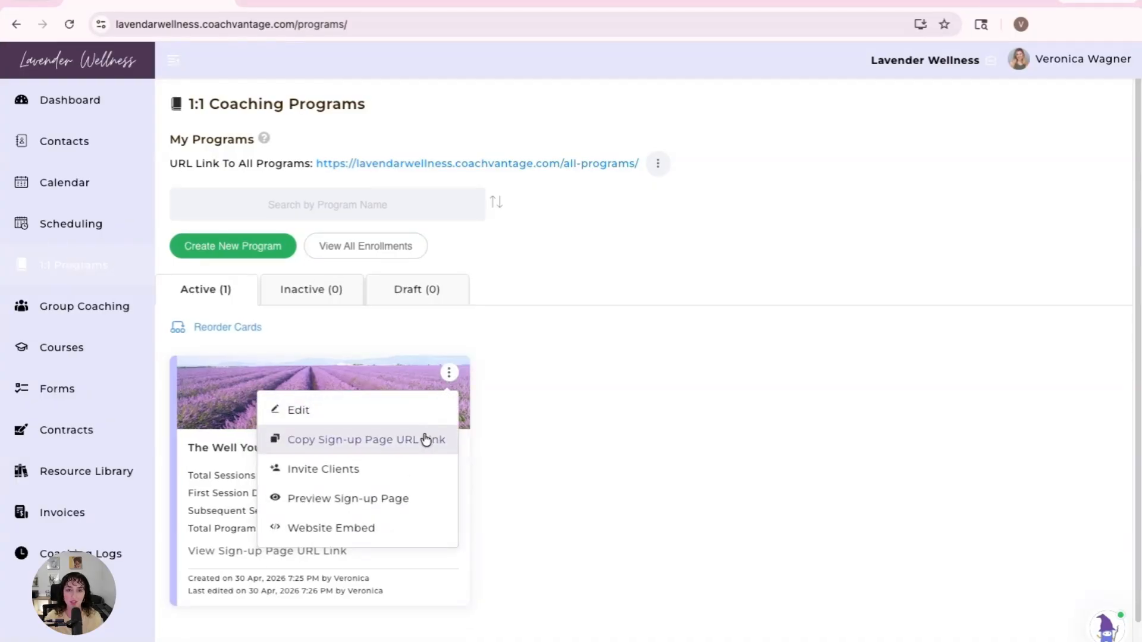
pyautogui.click(426, 440)
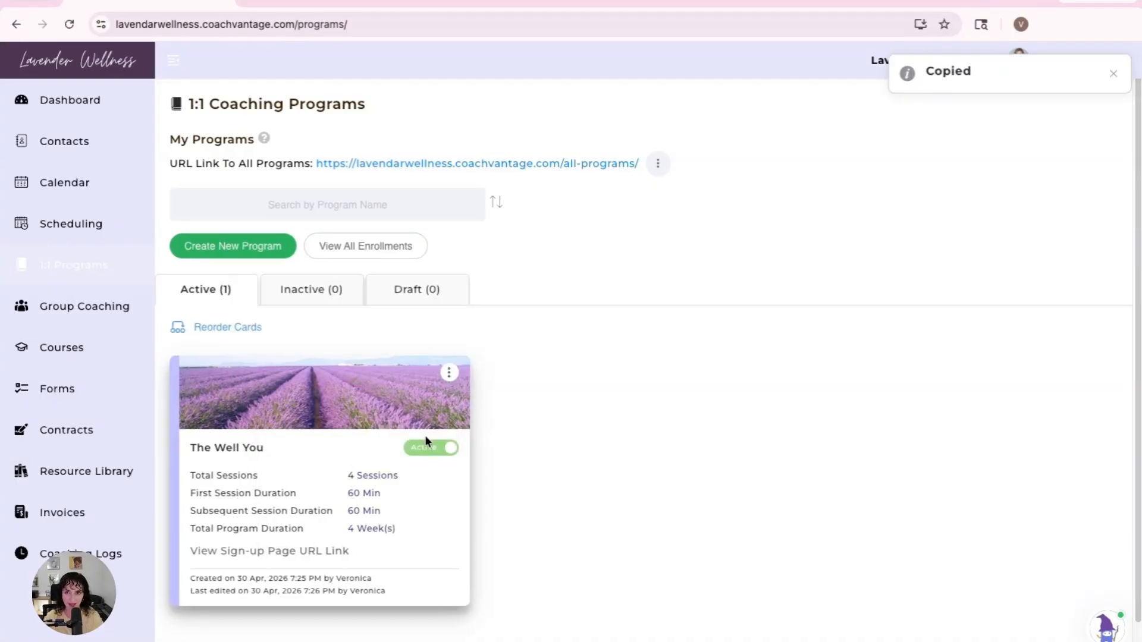
# Open The Well You's sign-up page and read through it, and check the sharing options for the all-programs link
pyautogui.moveTo(301, 562)
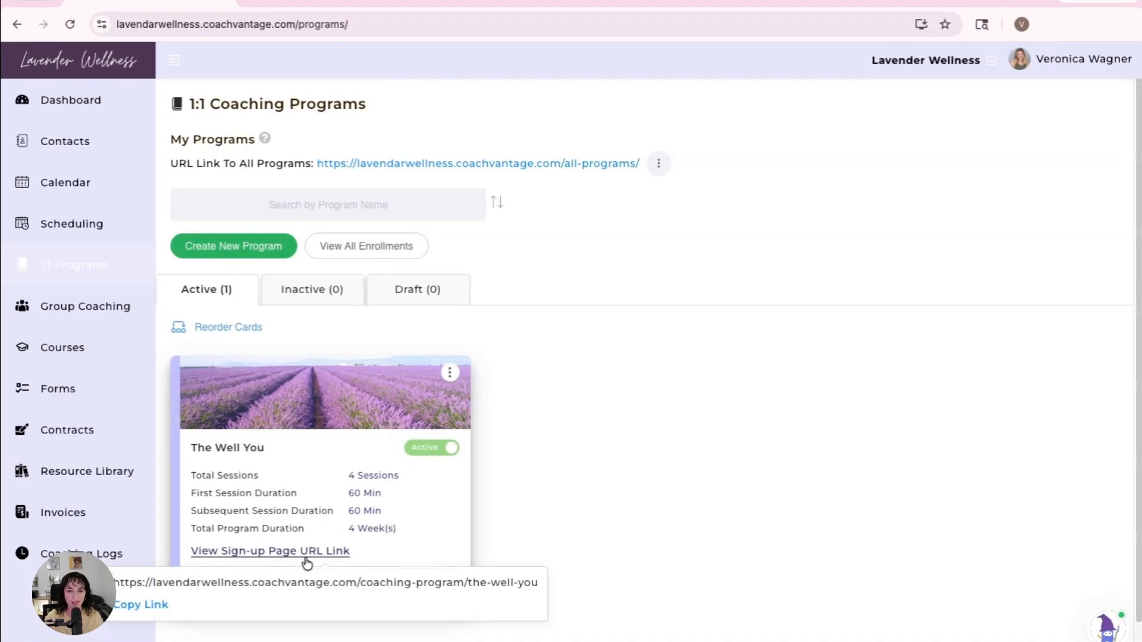
pyautogui.click(307, 550)
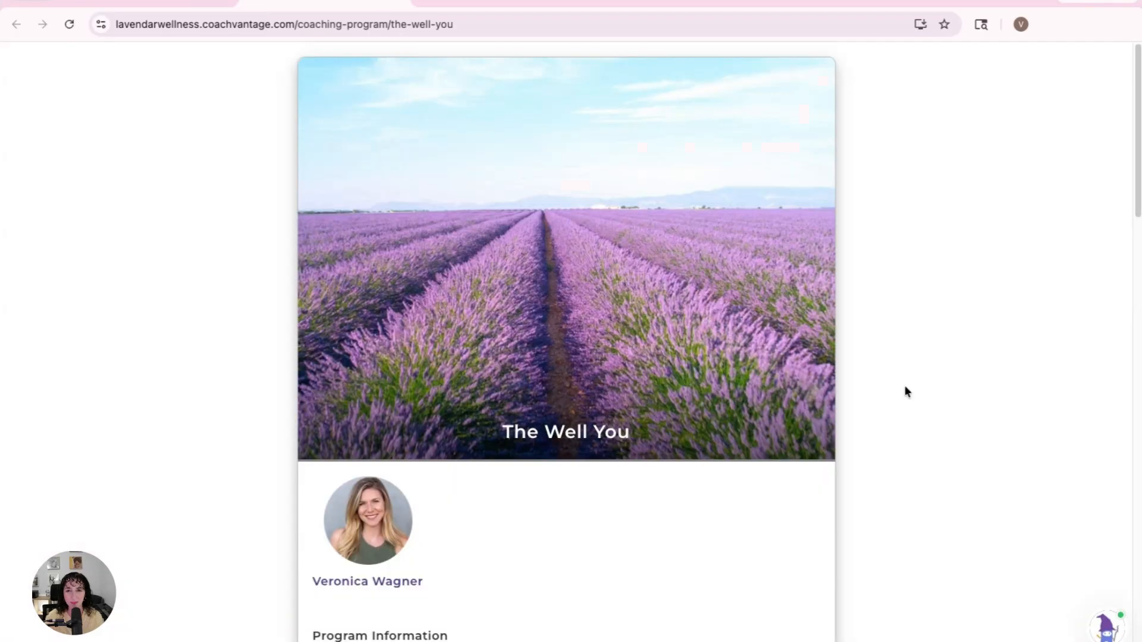
pyautogui.scroll(-2, 904, 386)
pyautogui.scroll(-10, 904, 385)
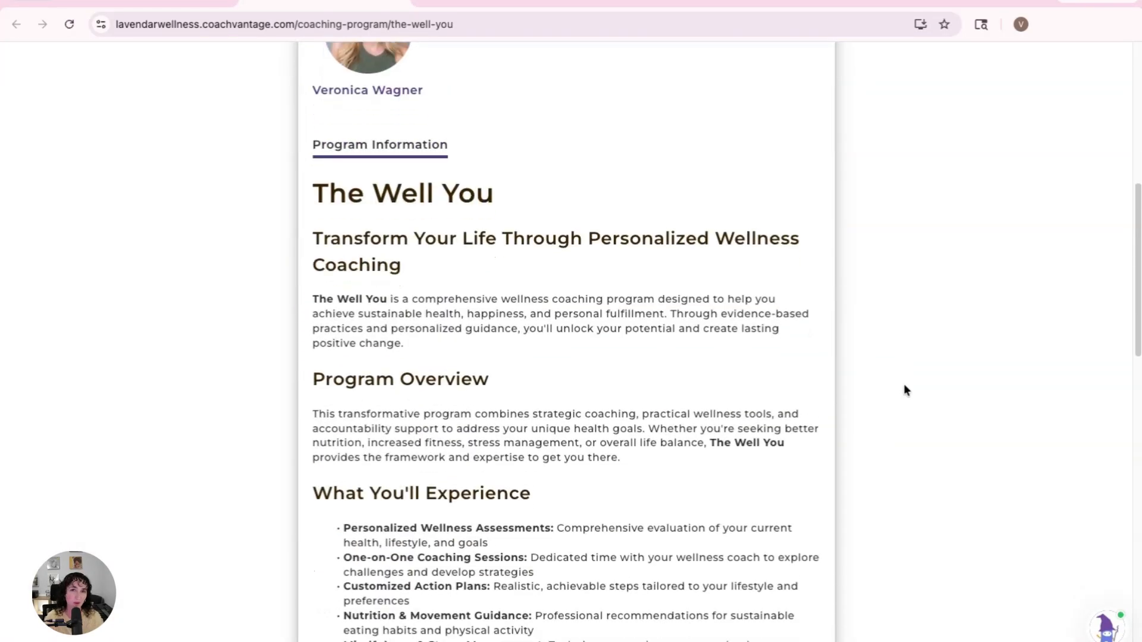
pyautogui.scroll(-11, 904, 387)
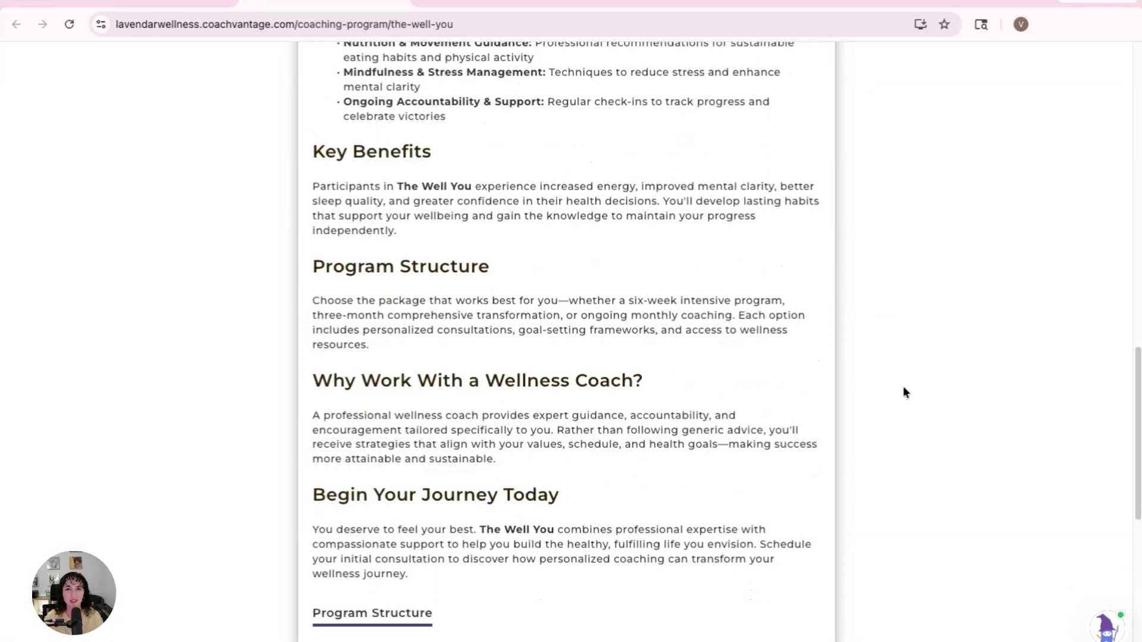
pyautogui.scroll(-4, 903, 389)
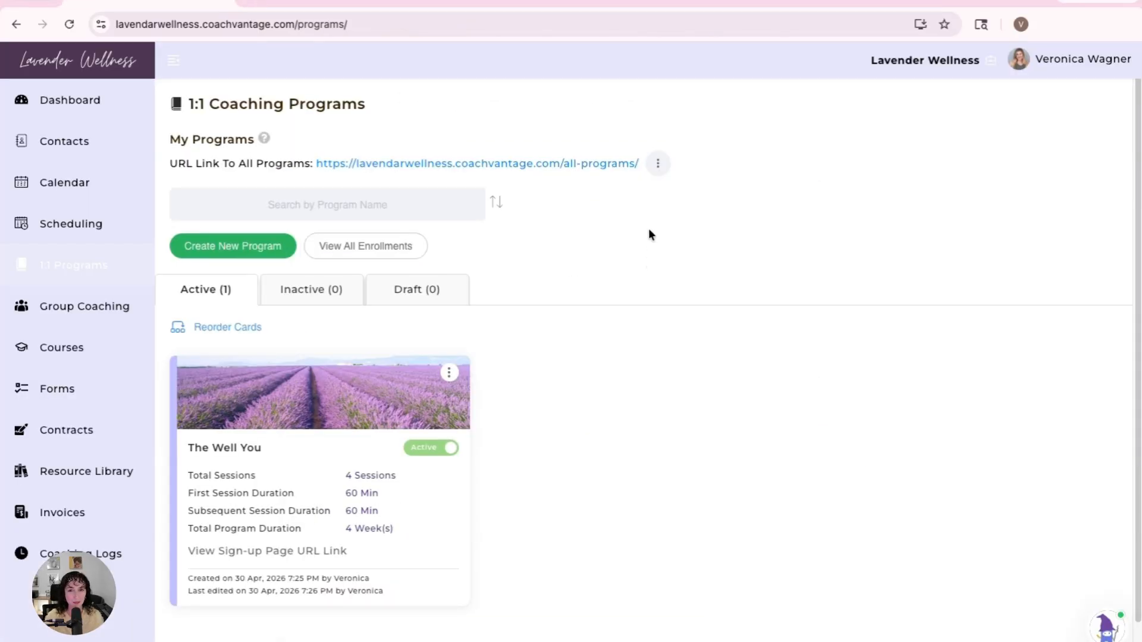
pyautogui.click(658, 165)
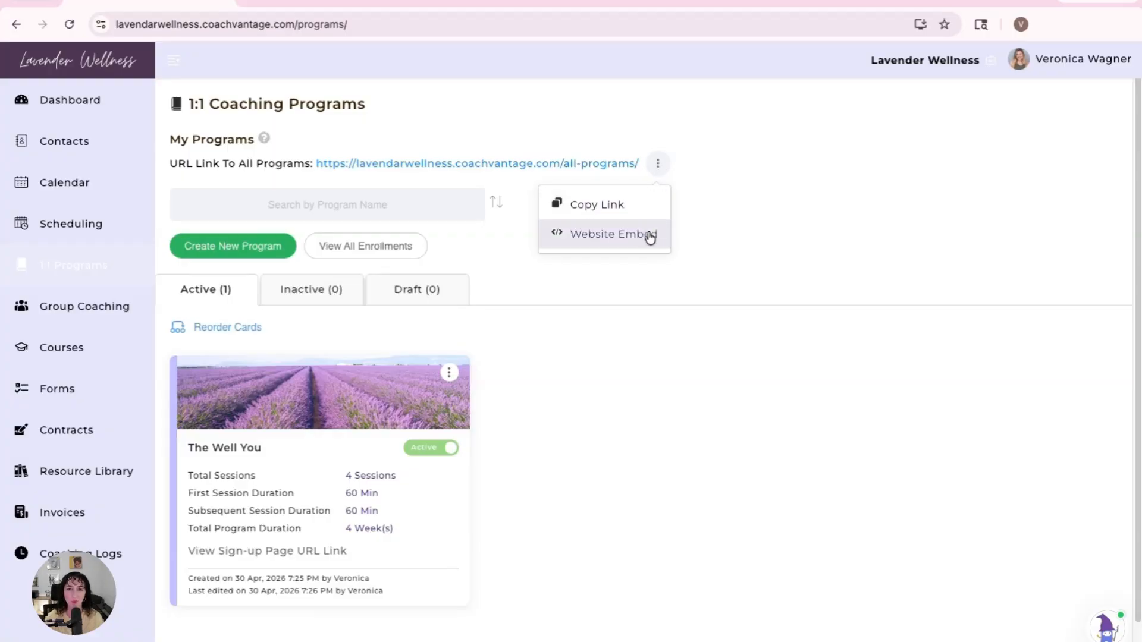
pyautogui.click(999, 108)
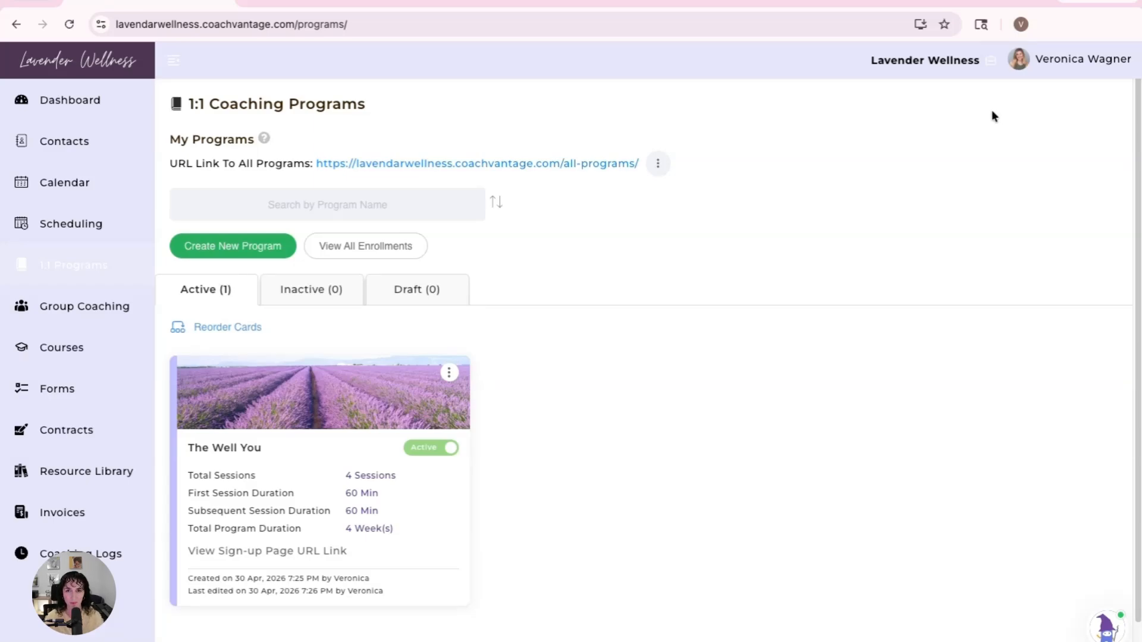
# Open the HTML code for the client login button from the subdomain name in My Profile's Business Details
pyautogui.click(1043, 56)
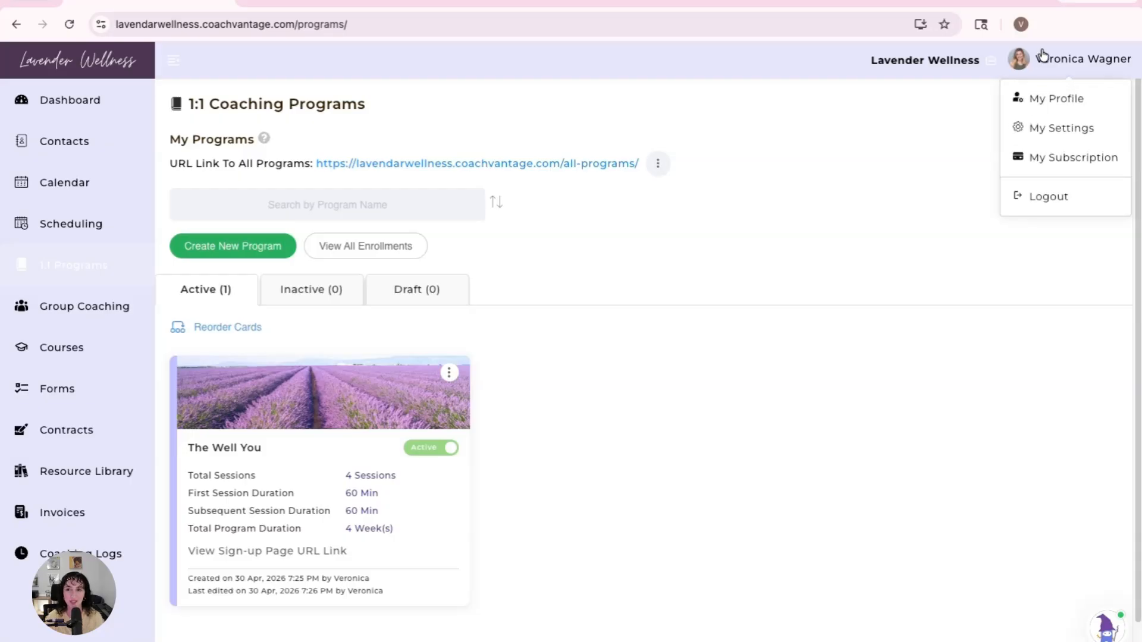
pyautogui.click(1048, 95)
pyautogui.scroll(-7, 680, 301)
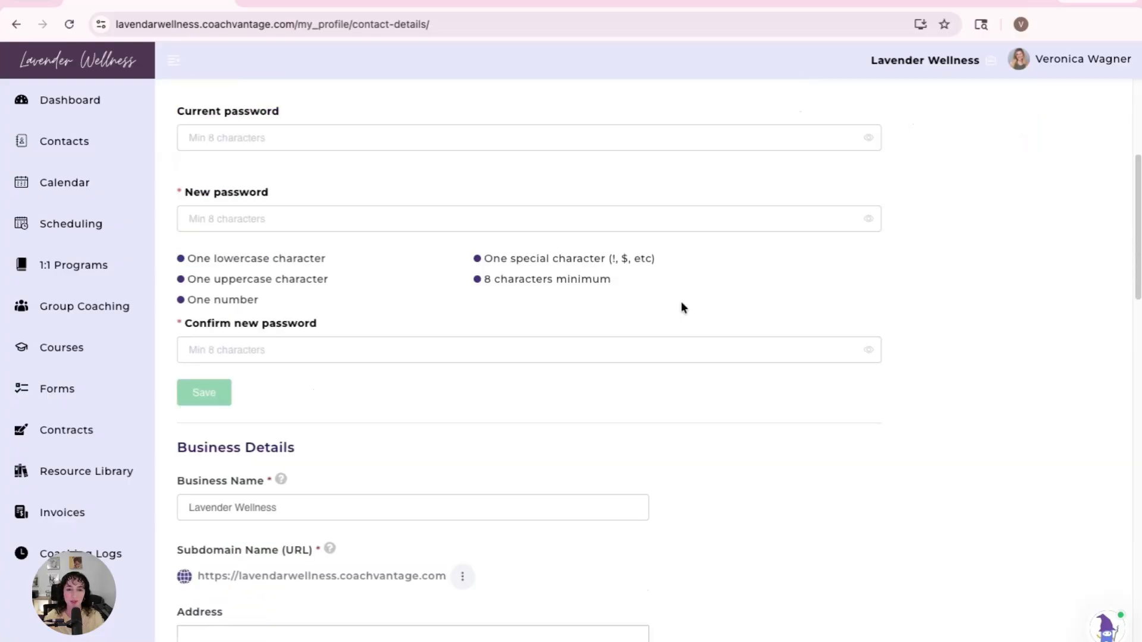
pyautogui.scroll(-3, 680, 301)
pyautogui.scroll(-1, 375, 380)
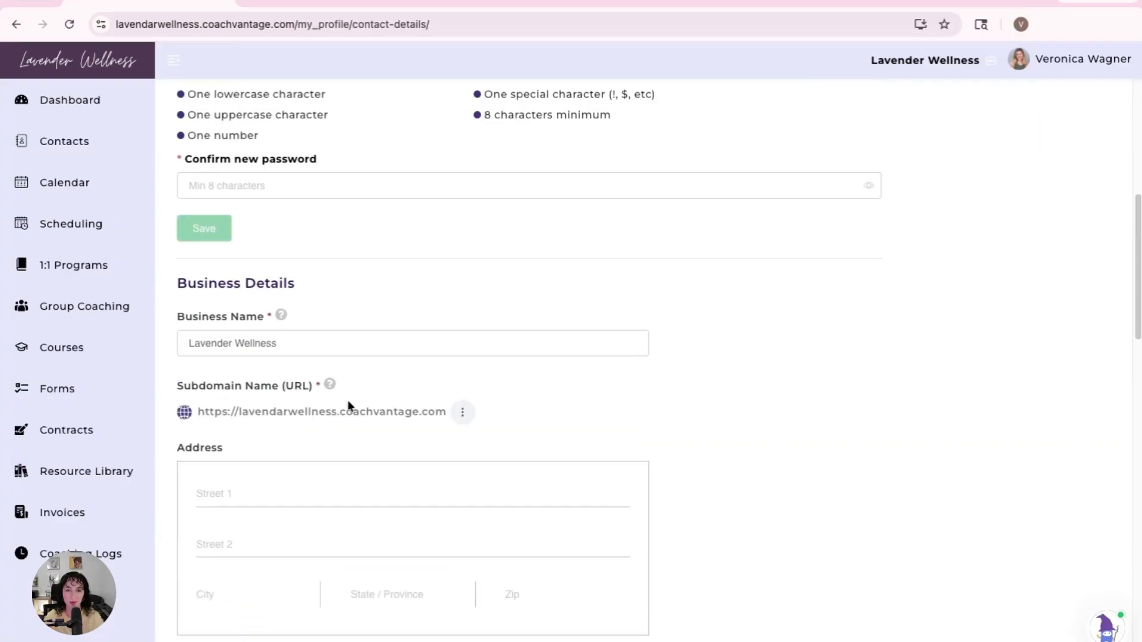
pyautogui.click(463, 413)
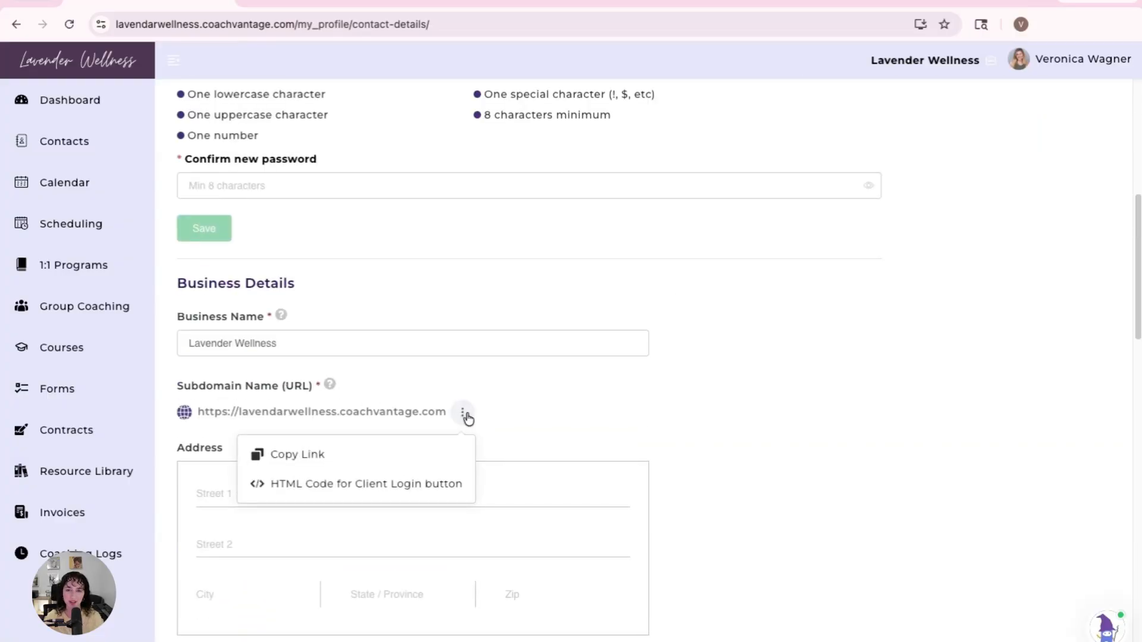
pyautogui.click(451, 484)
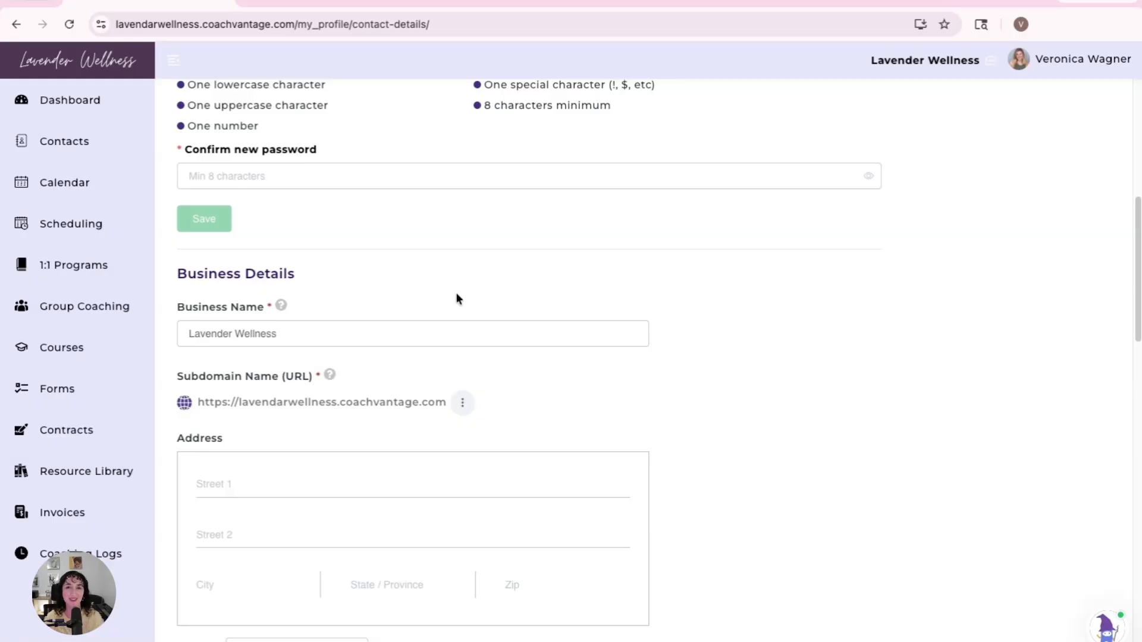
pyautogui.scroll(10, 707, 304)
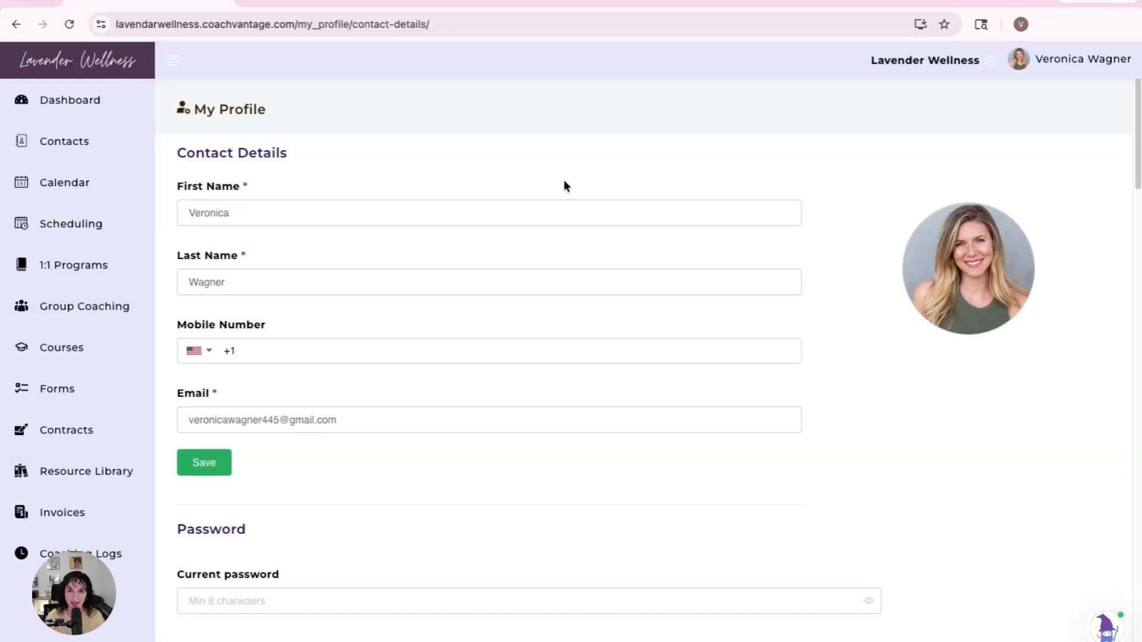
# Upload Wellness Welcome Packet.pdf to the root folder of the Resource Library's files
pyautogui.click(106, 473)
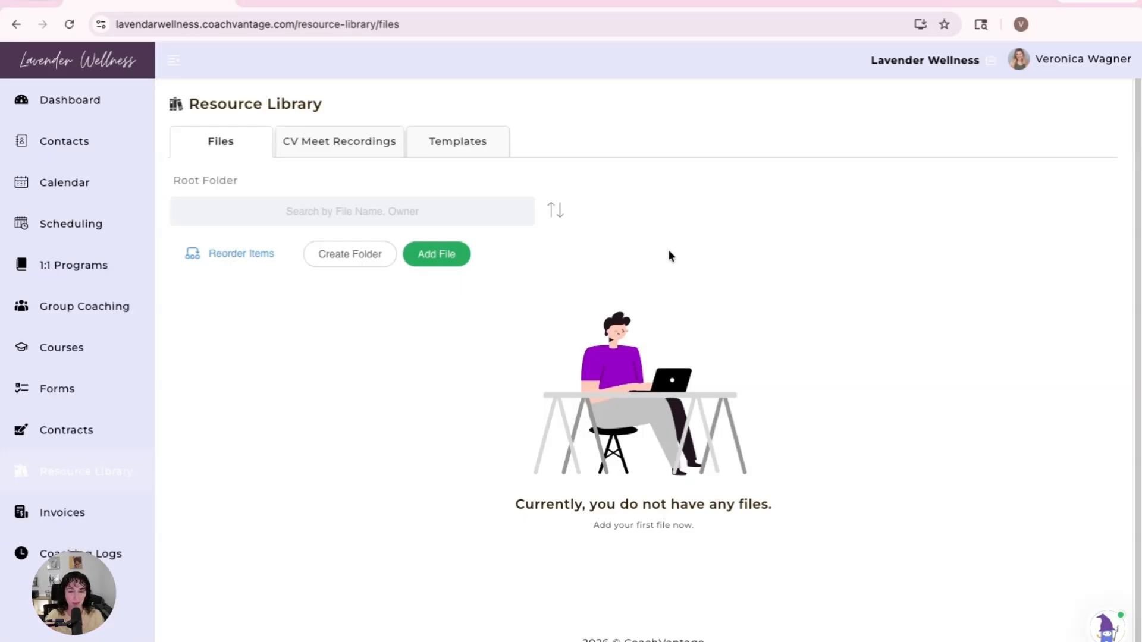
pyautogui.click(443, 253)
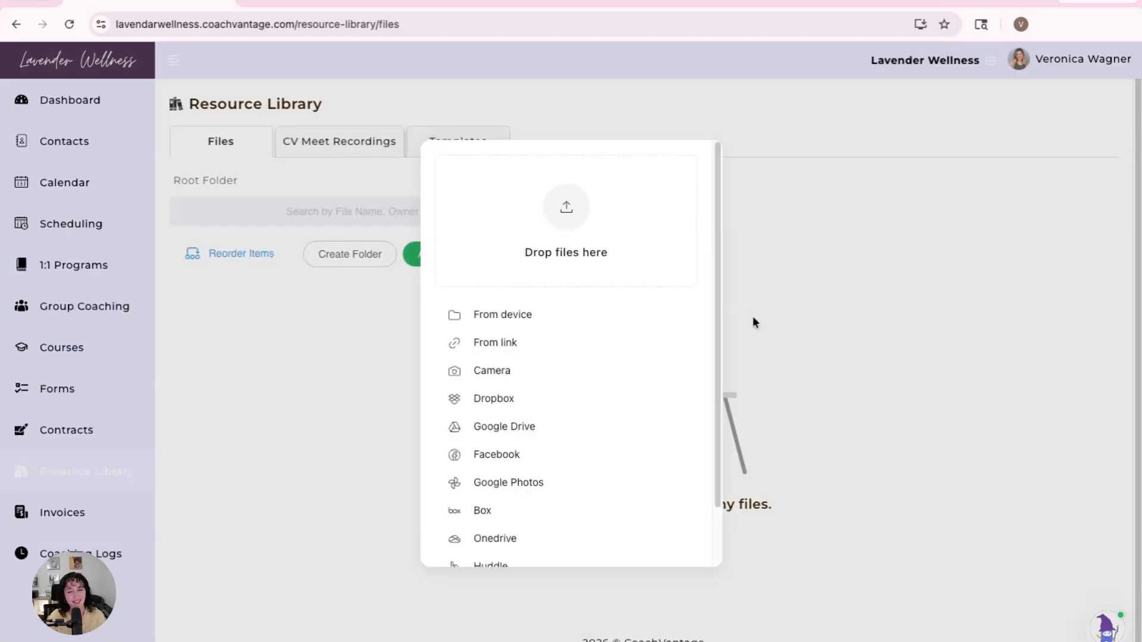
pyautogui.moveTo(715, 352); pyautogui.dragTo(717, 412)
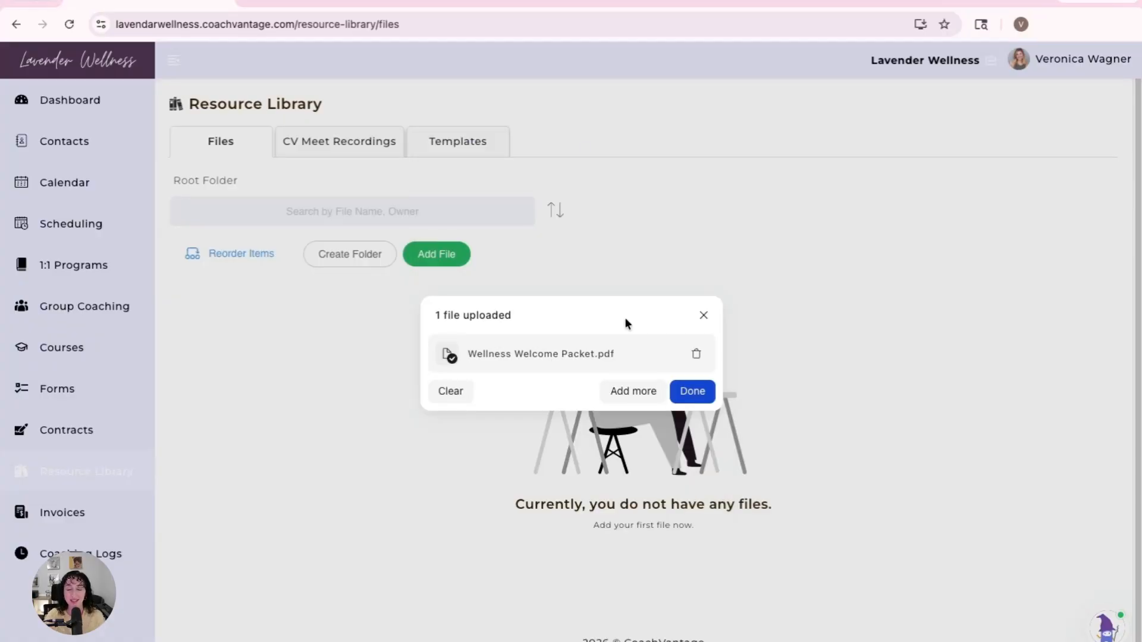
pyautogui.click(682, 393)
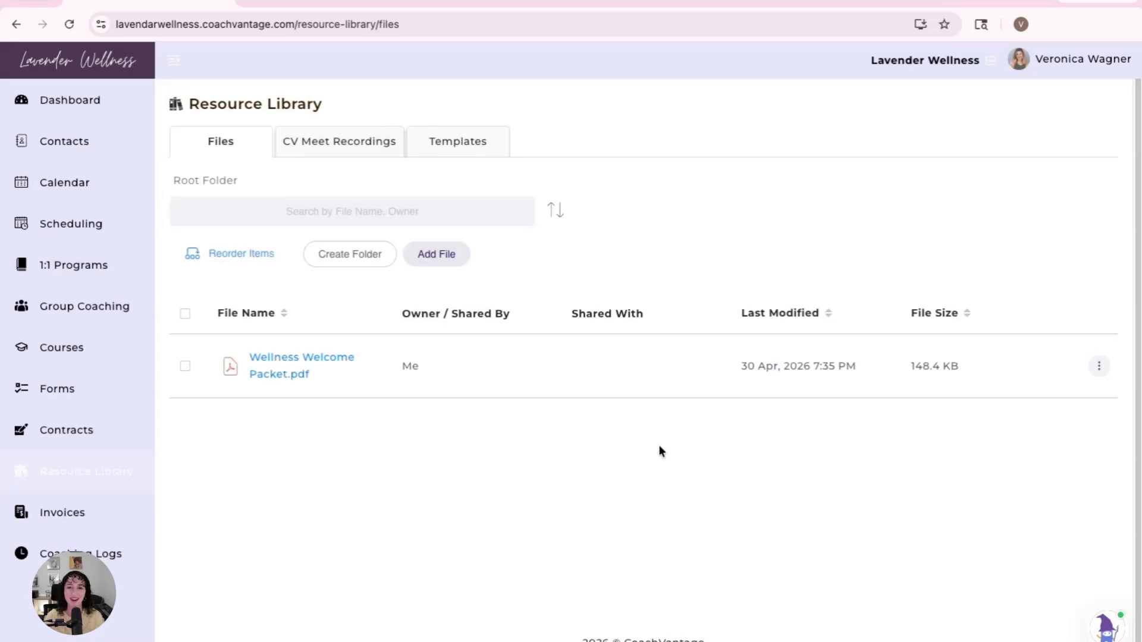